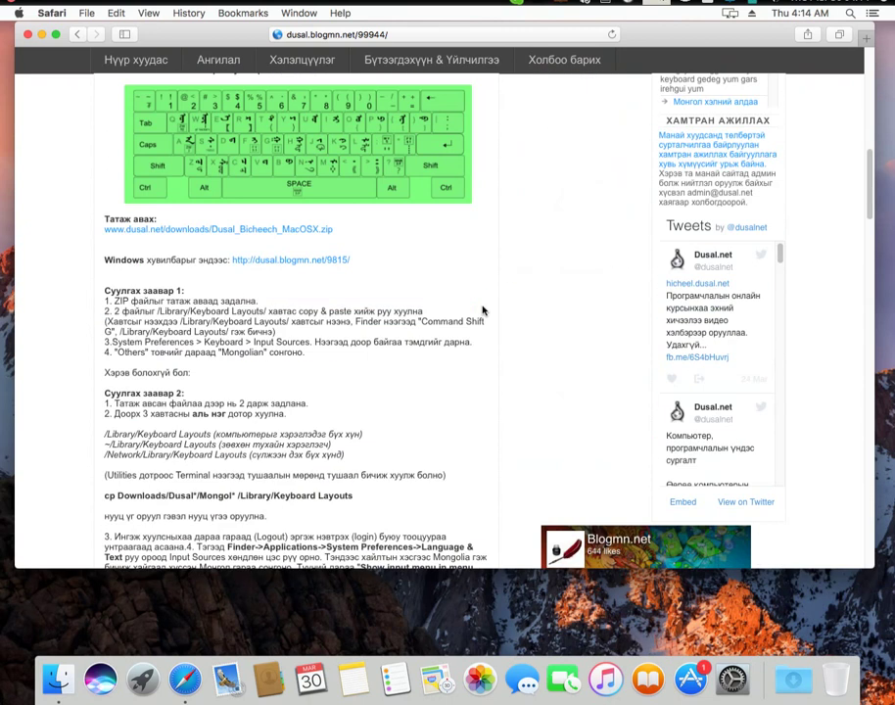
# - Download Dusal_Bicheech_MacOSX.zip from the page and expand the extracted Dusal_Bicheech_MacOSX folder in Downloads
pyautogui.click(243, 231)
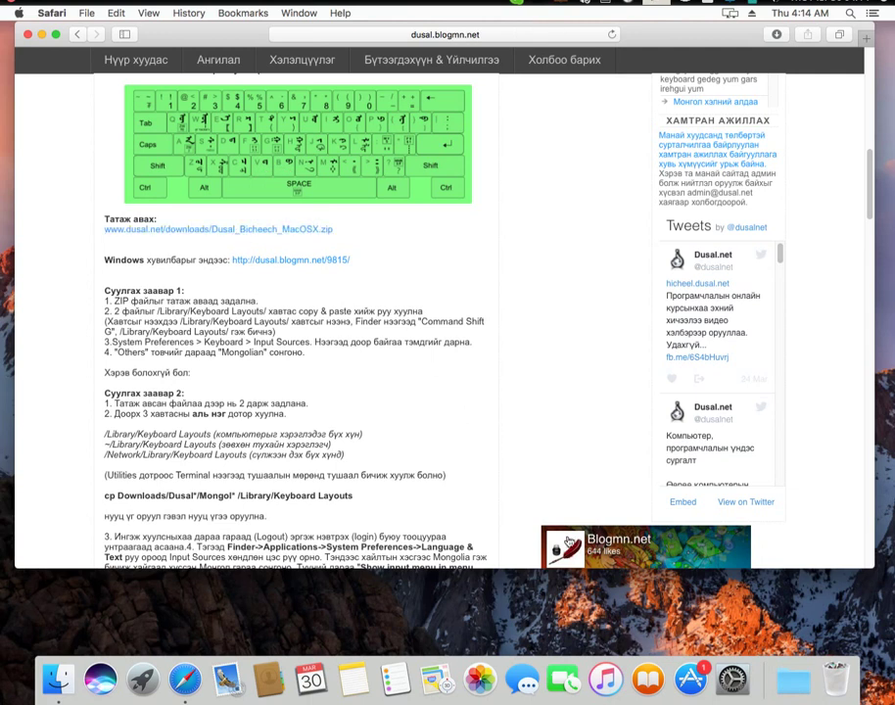
pyautogui.click(791, 681)
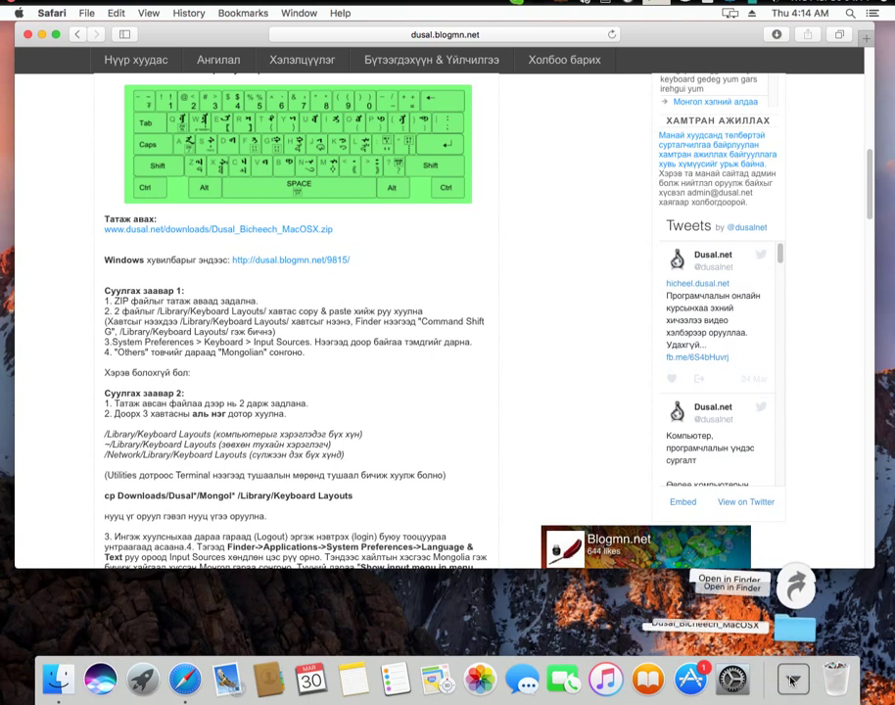
pyautogui.click(795, 626)
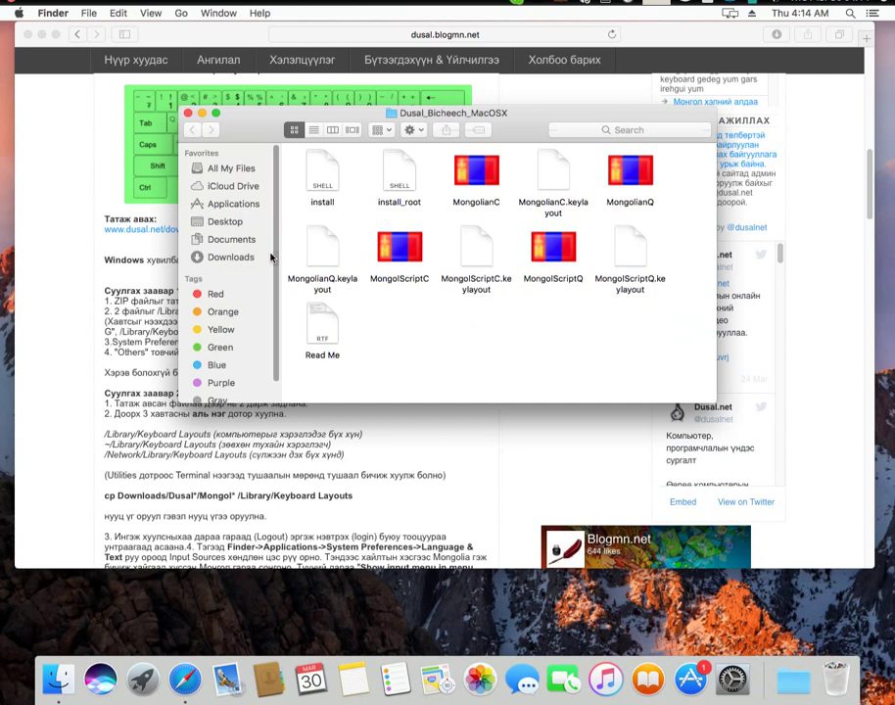
pyautogui.click(232, 258)
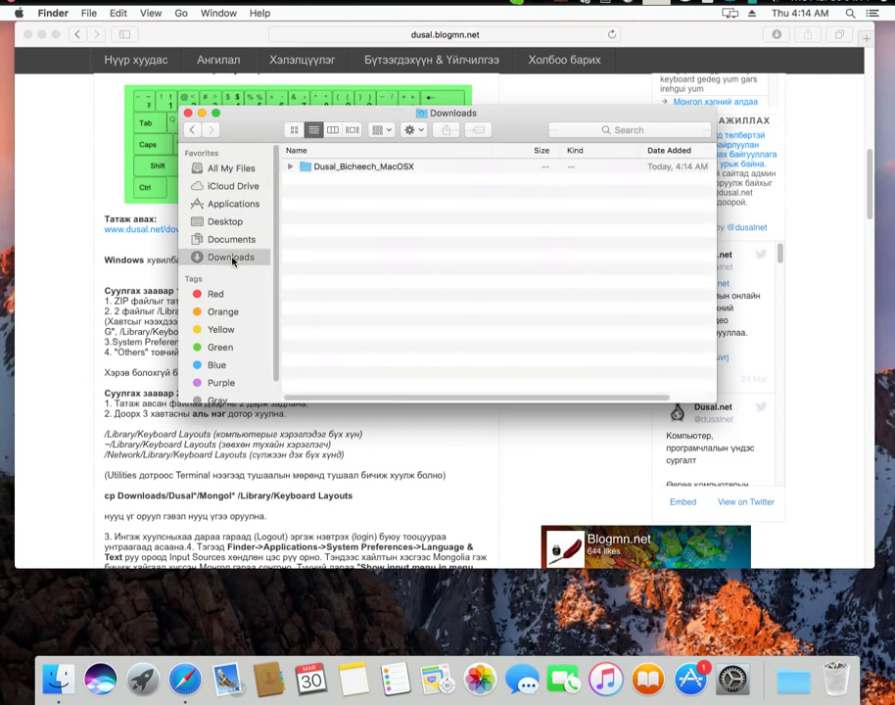
pyautogui.click(290, 168)
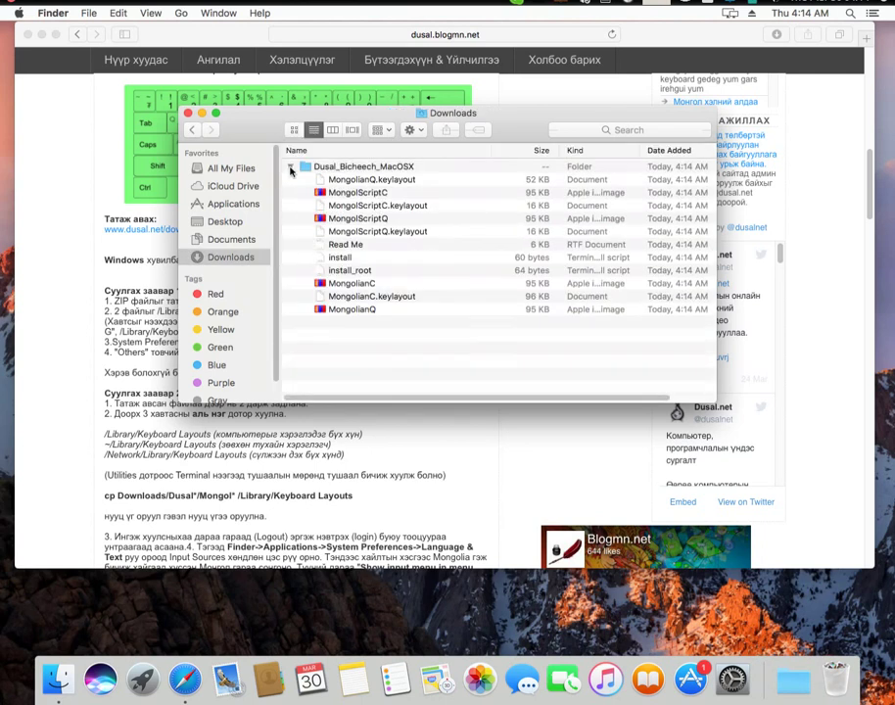
pyautogui.click(387, 181)
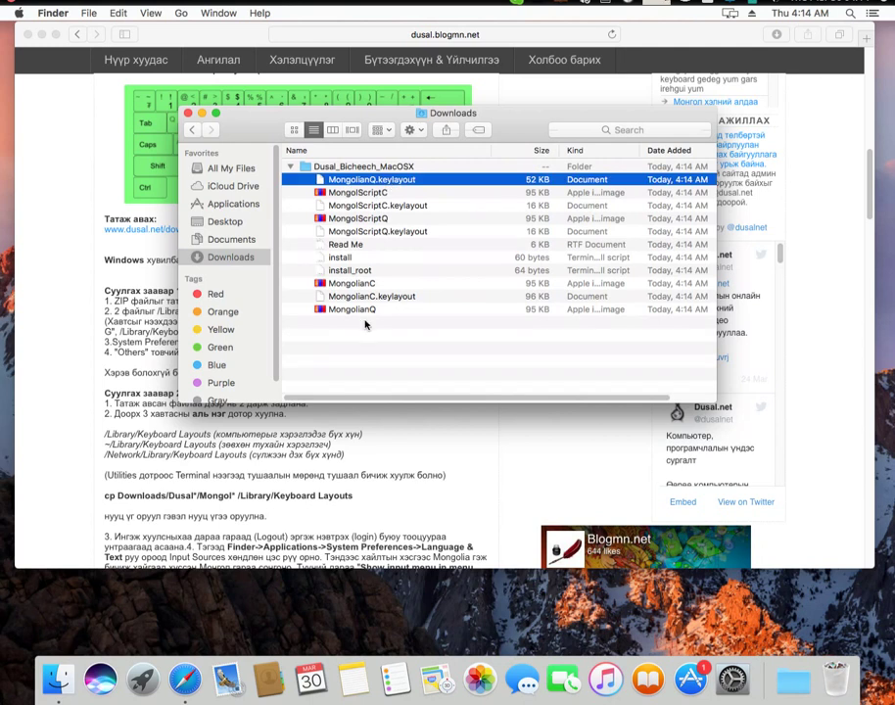
pyautogui.keyDown('shift'); pyautogui.click(389, 232); pyautogui.keyUp('shift')
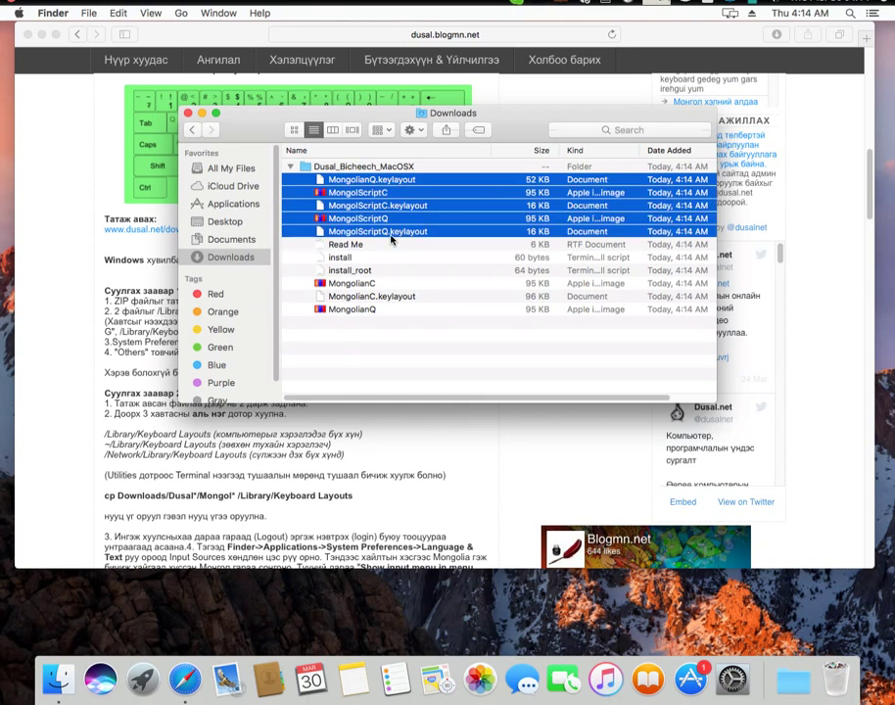
pyautogui.rightClick(364, 284)
pyautogui.click(342, 301)
pyautogui.rightClick(336, 299)
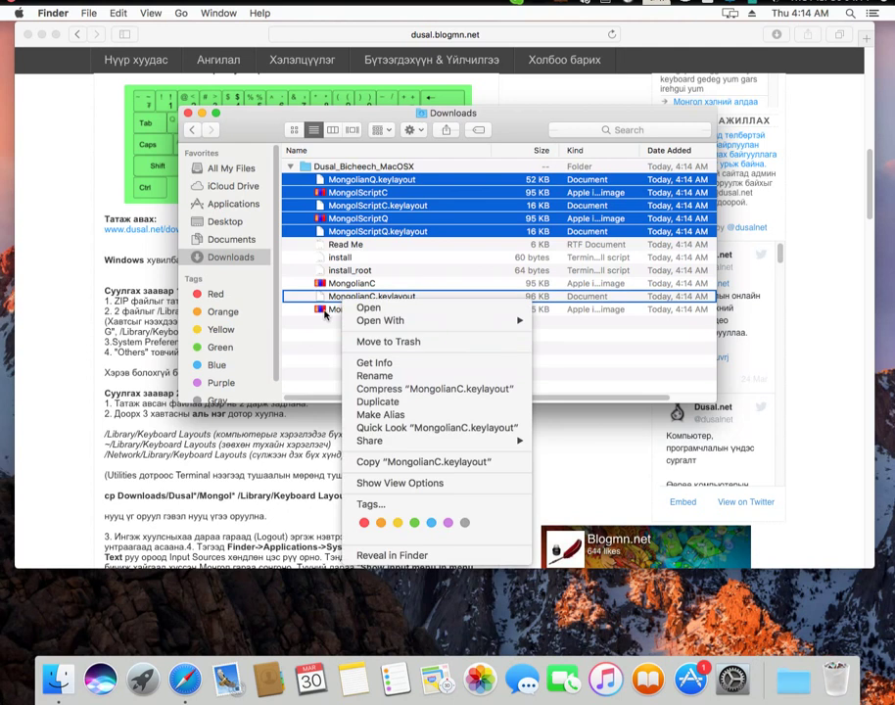
pyautogui.click(323, 309)
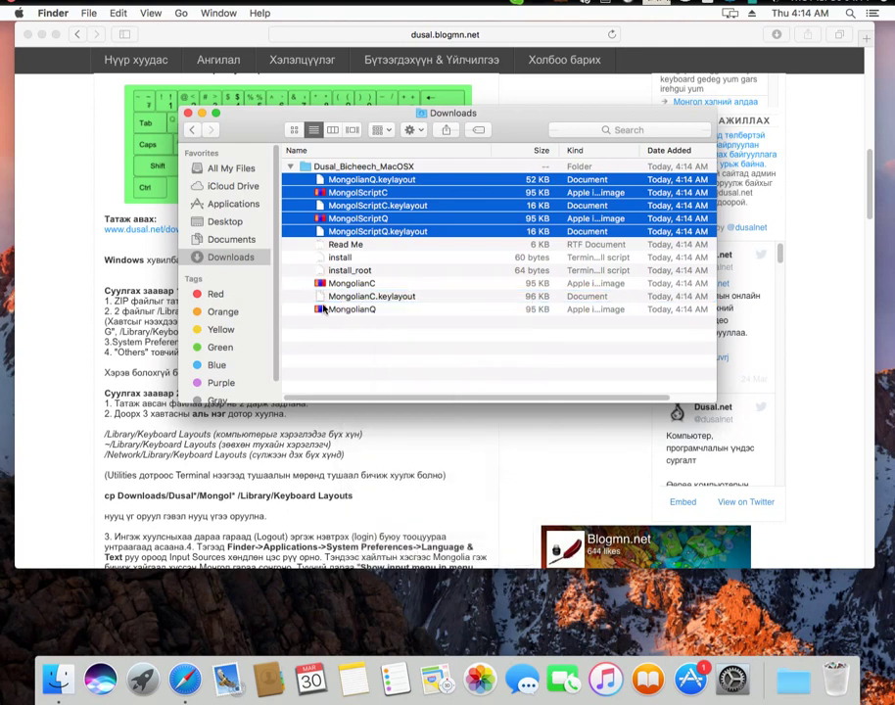
pyautogui.keyDown('shift'); pyautogui.click(330, 309); pyautogui.keyUp('shift')
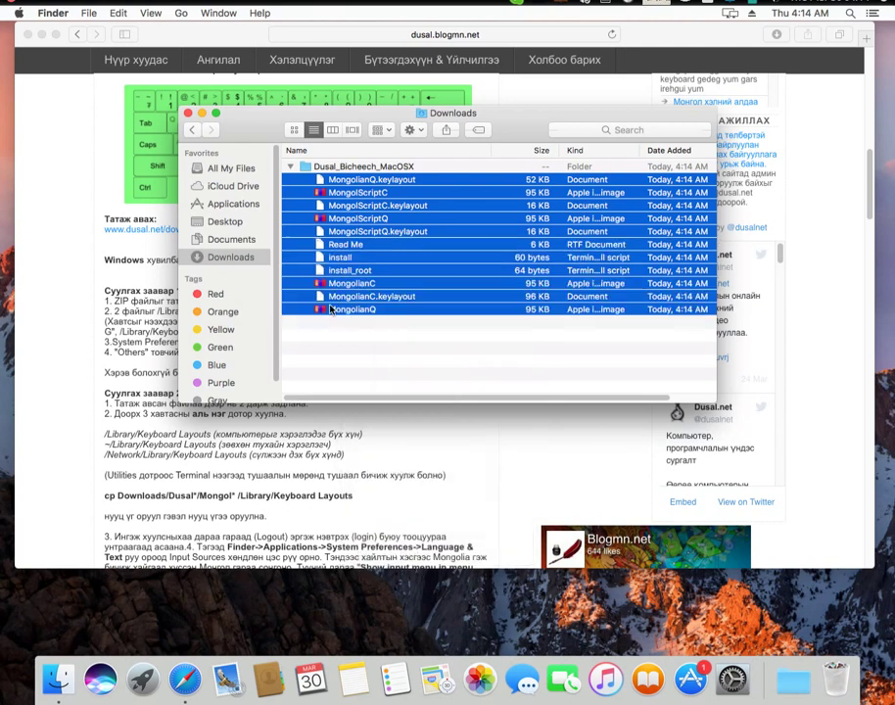
pyautogui.rightClick(363, 252)
pyautogui.press('alt')
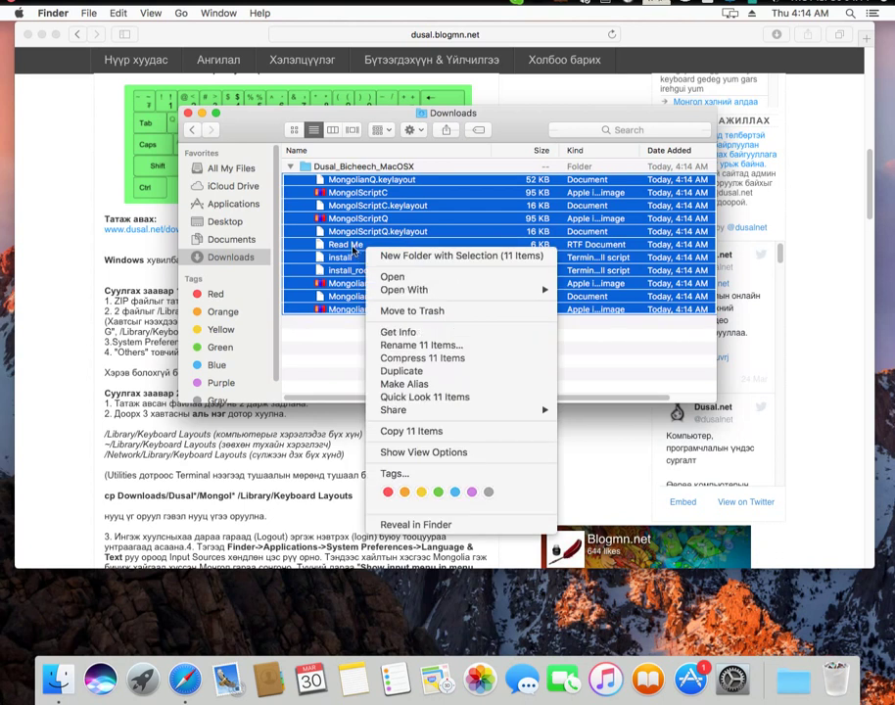
pyautogui.press('Escape')
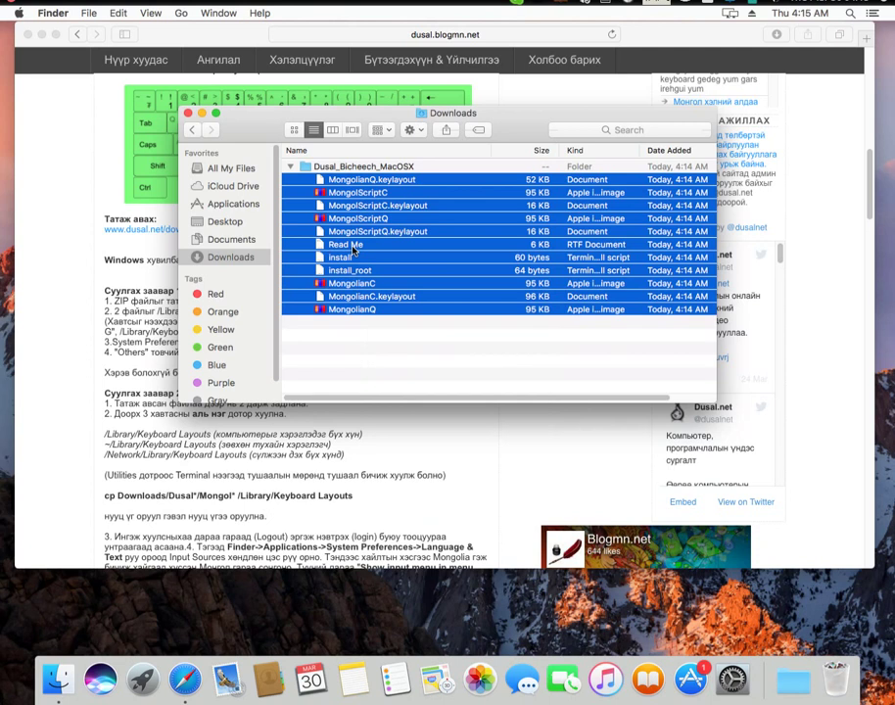
pyautogui.click(447, 360)
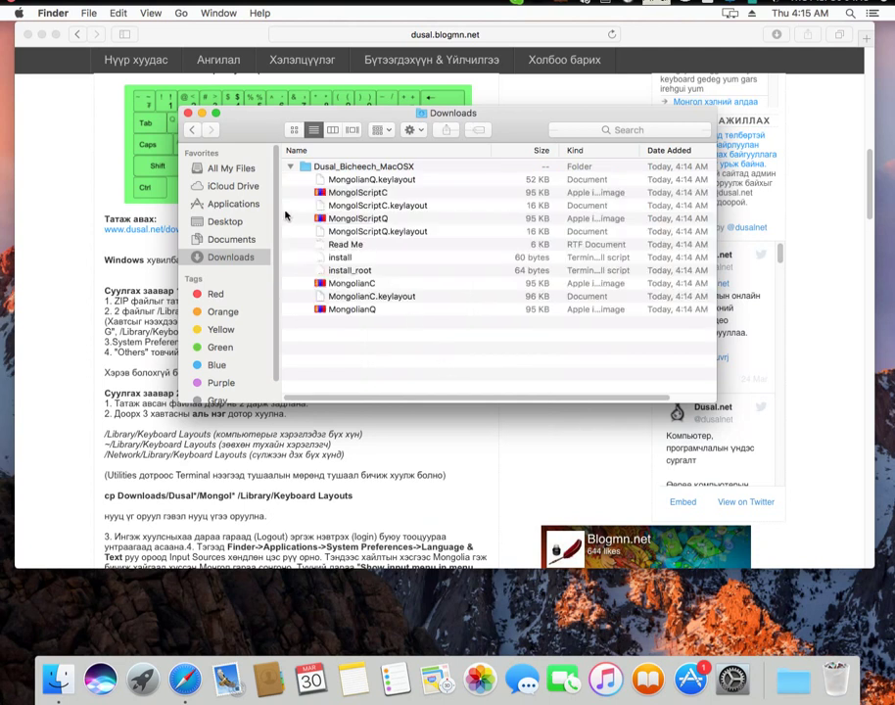
# - Open a second Finder window and move it below the file list of the Downloads window
pyautogui.click(87, 14)
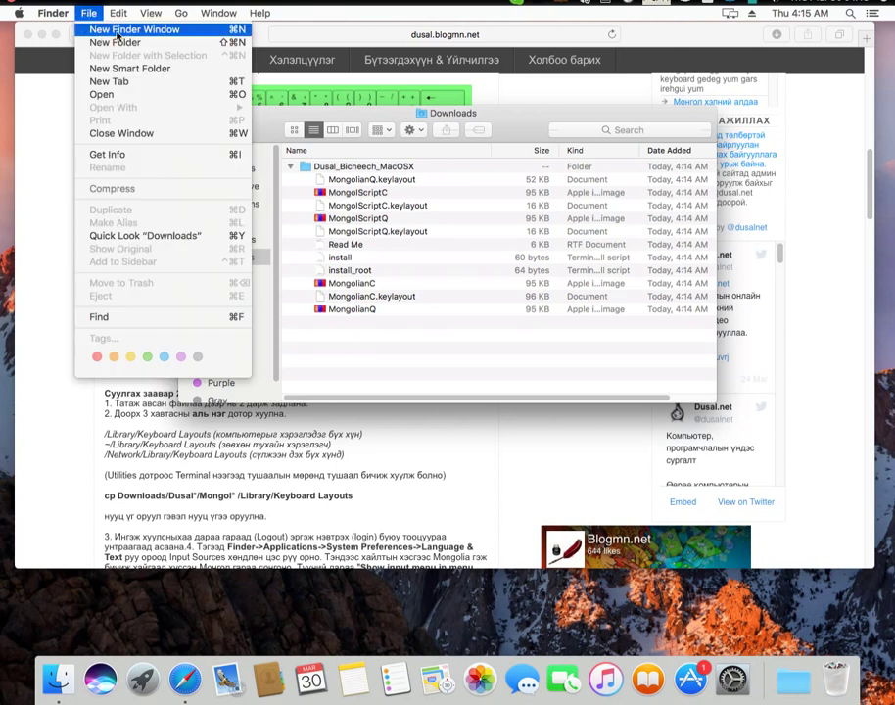
pyautogui.click(116, 30)
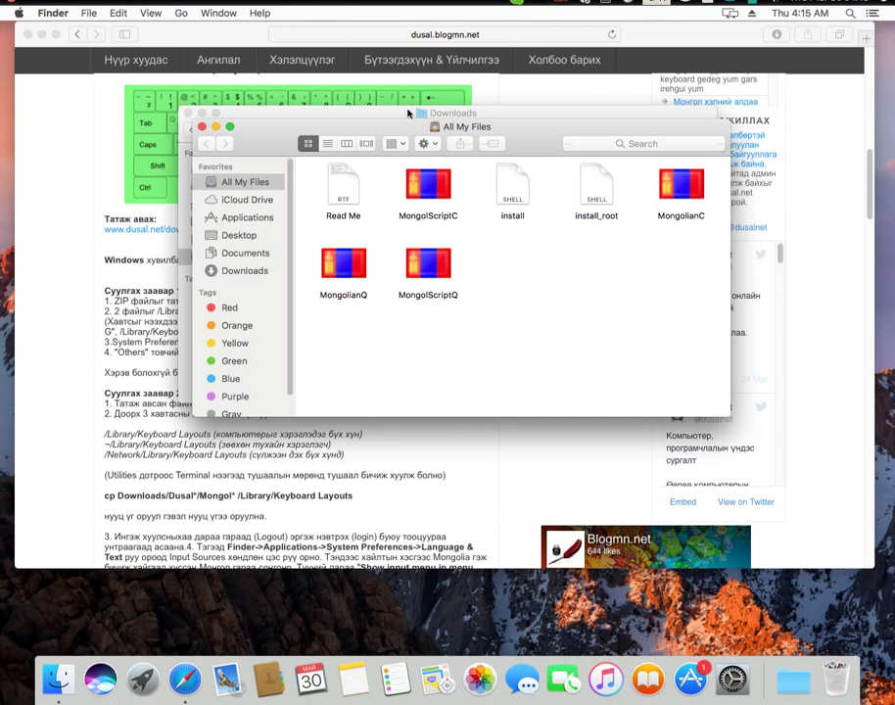
pyautogui.moveTo(409, 128); pyautogui.dragTo(457, 303)
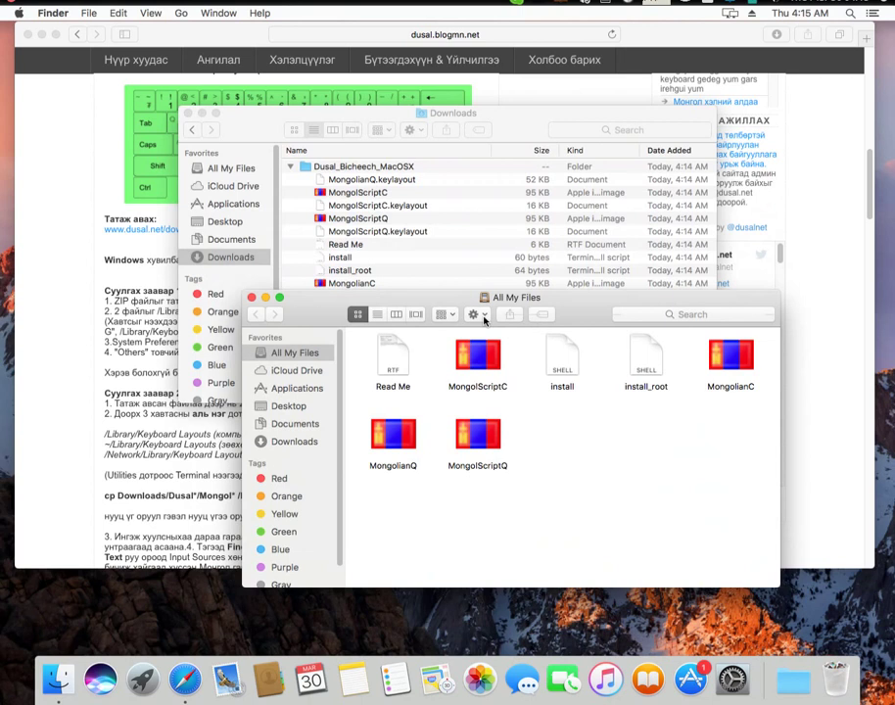
# - Go to the home folder in the new Finder window and enable Show Library Folder in its view options
pyautogui.click(181, 13)
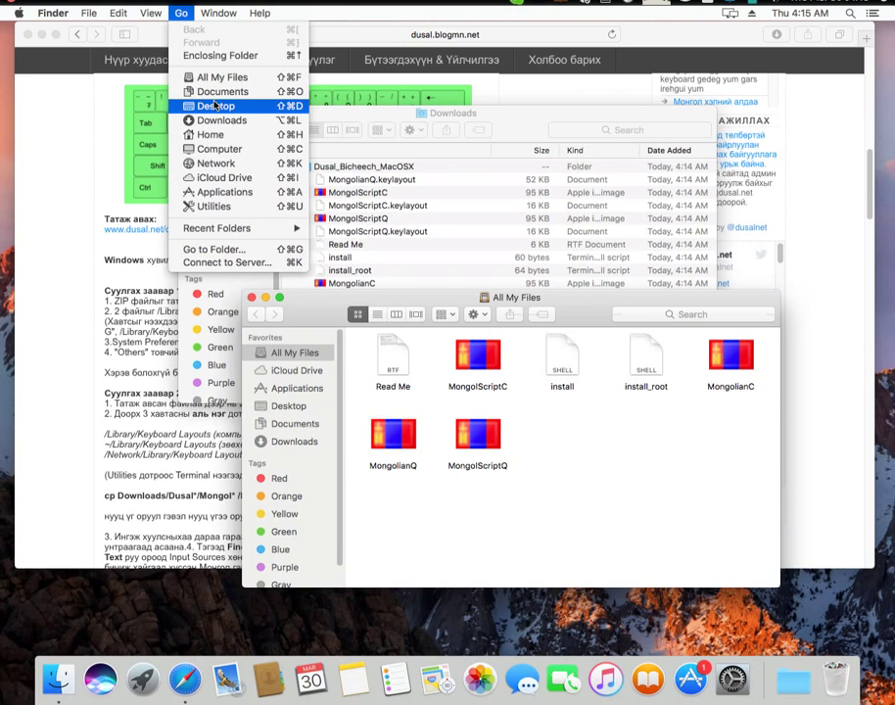
pyautogui.moveTo(218, 232)
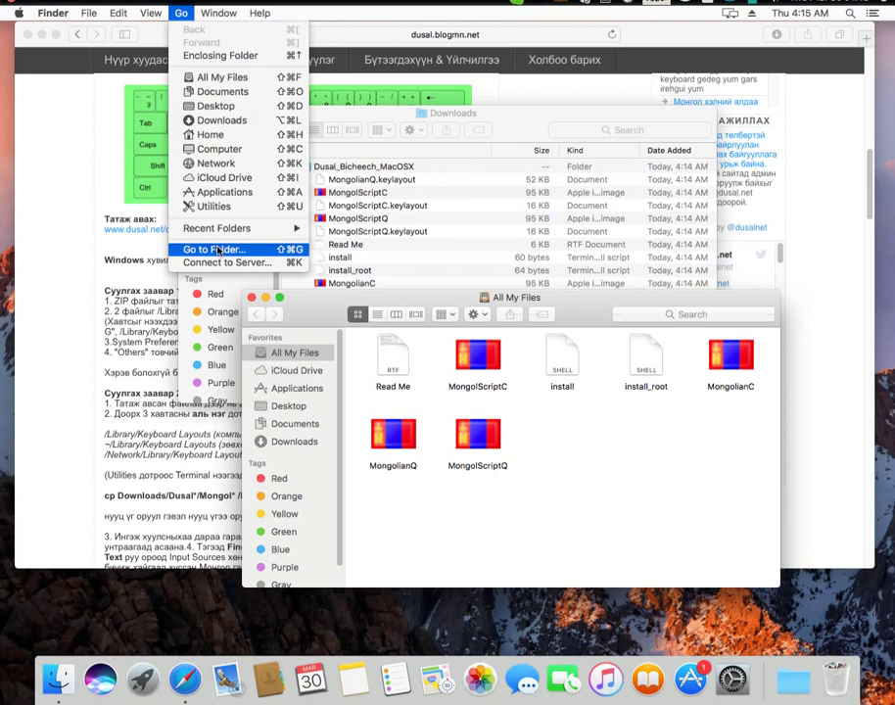
pyautogui.click(228, 138)
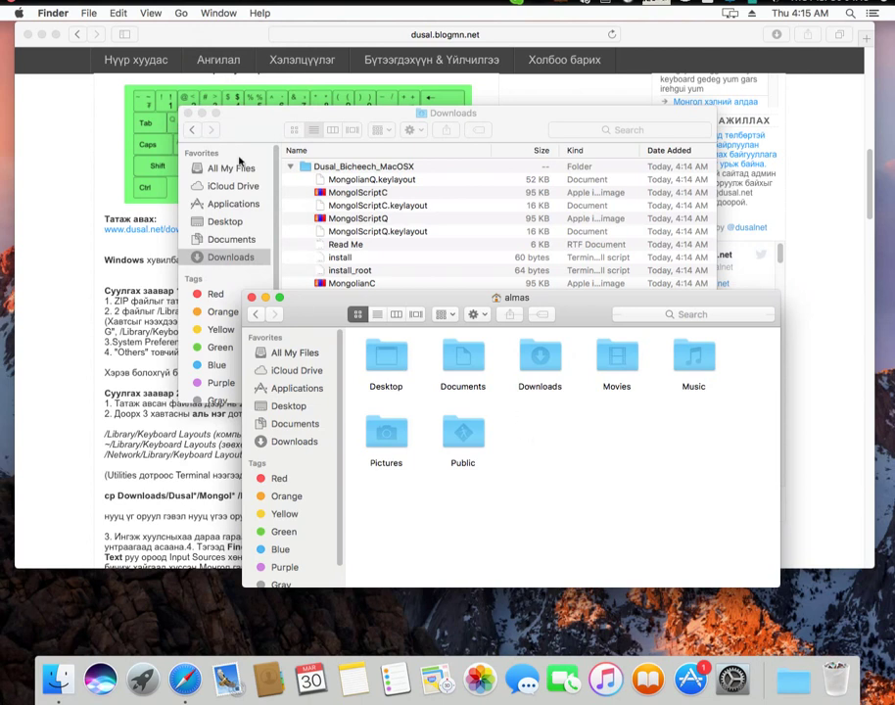
pyautogui.click(149, 11)
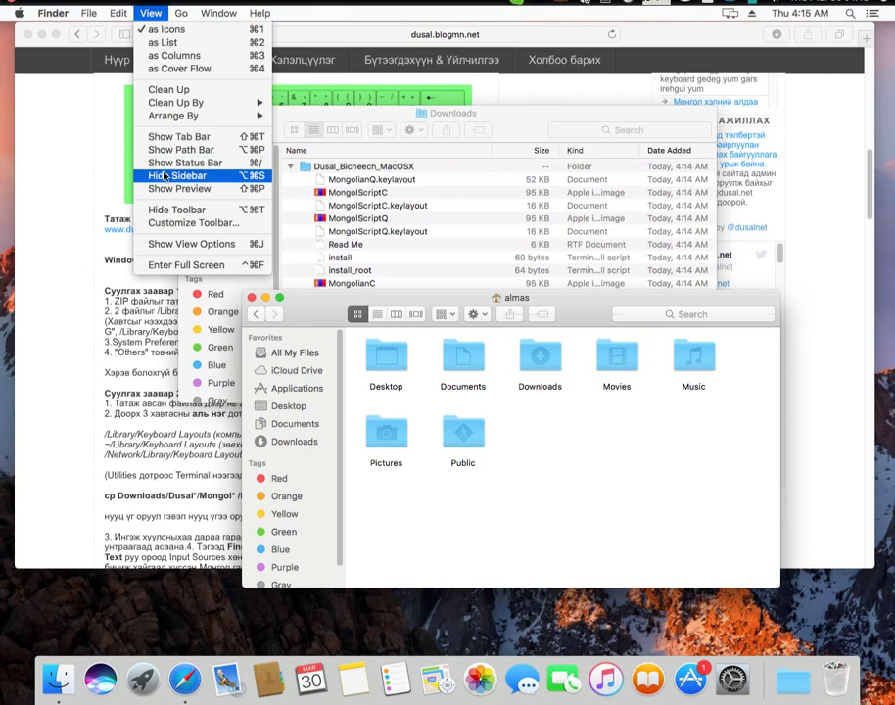
pyautogui.click(166, 244)
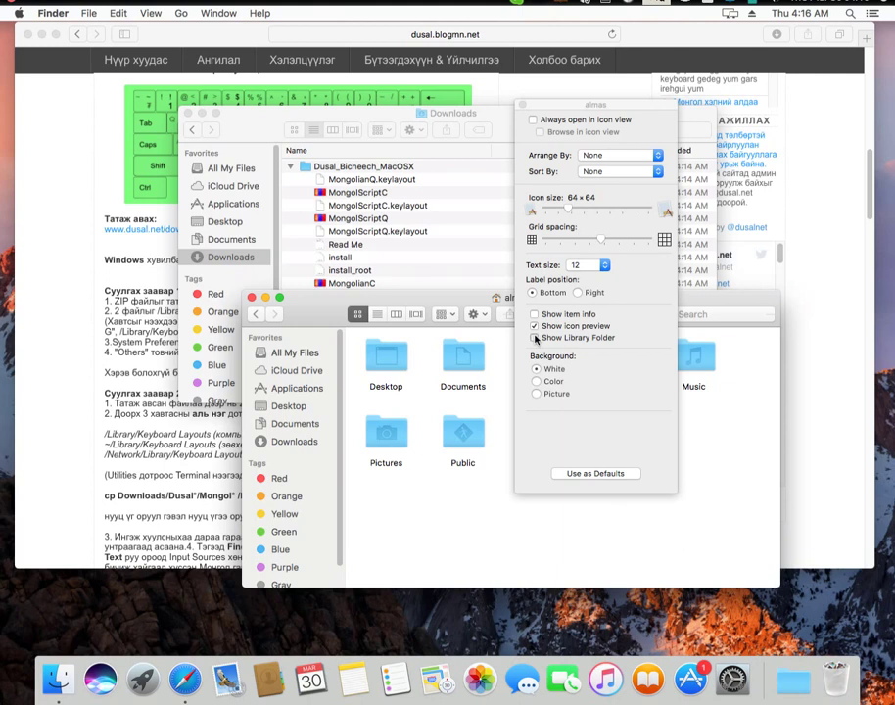
pyautogui.click(534, 337)
pyautogui.click(523, 105)
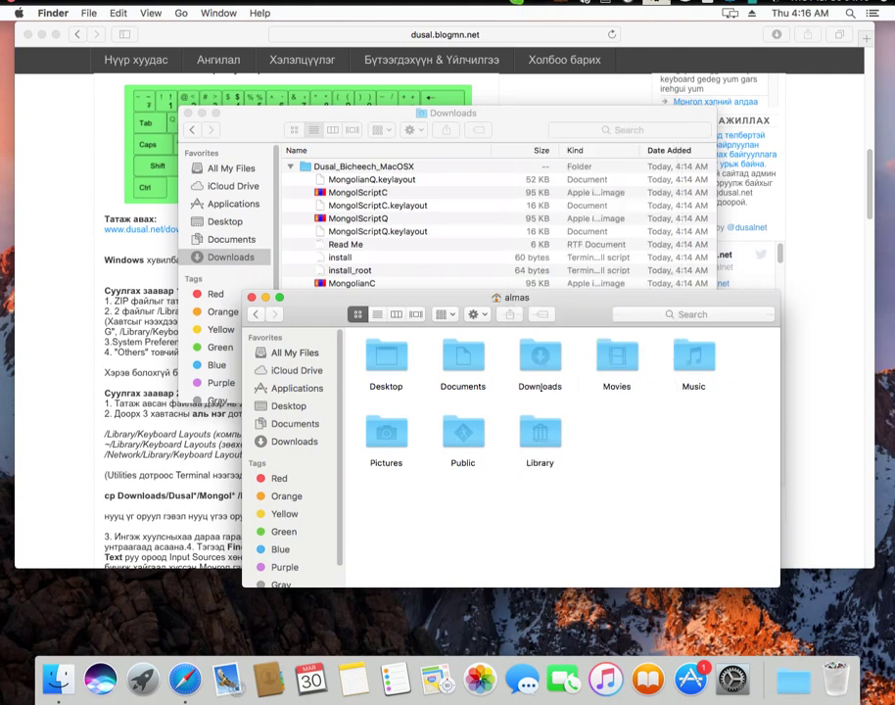
# - Open the Keyboard Layouts folder inside the home folder's Library, minimizing the browser window out of the way
pyautogui.click(538, 441)
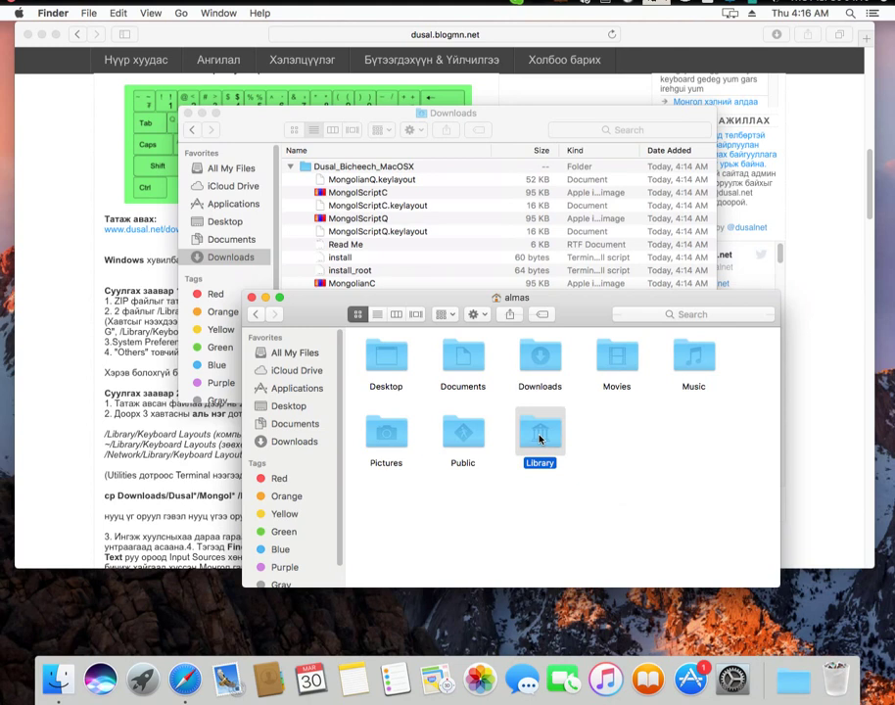
pyautogui.doubleClick(538, 439)
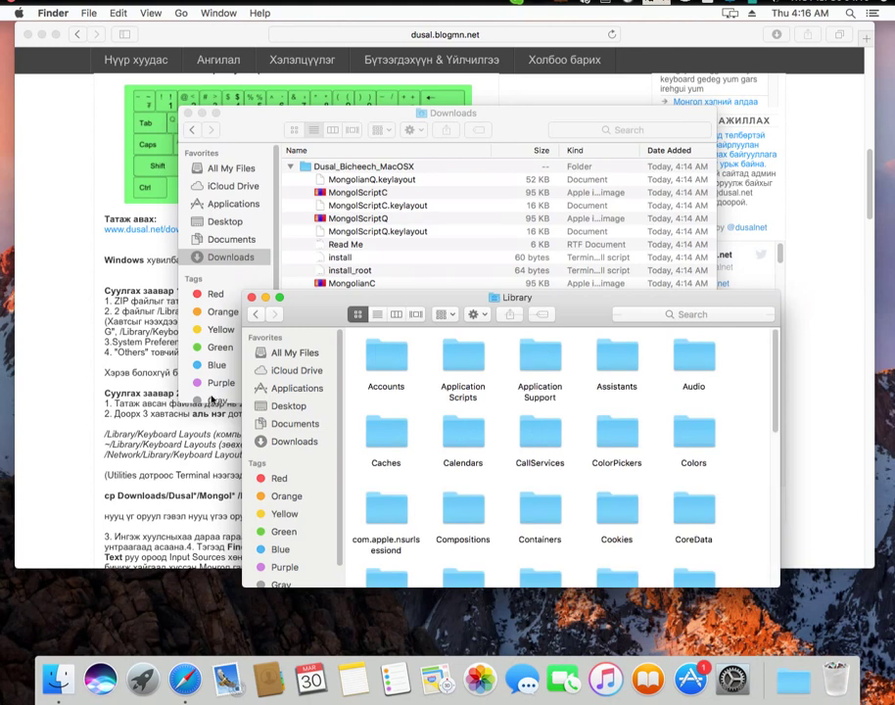
pyautogui.click(102, 222)
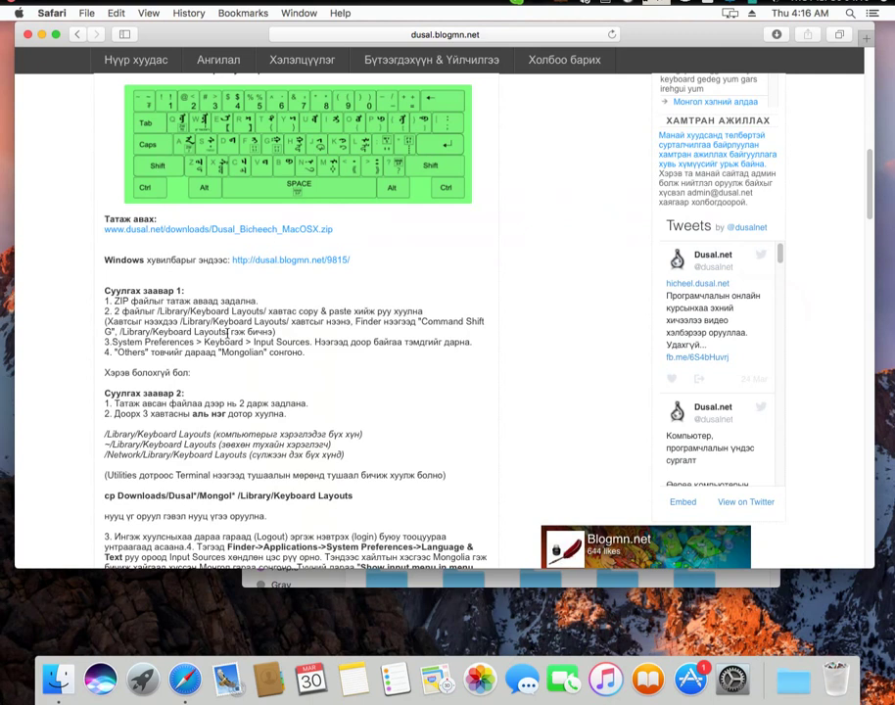
pyautogui.click(42, 35)
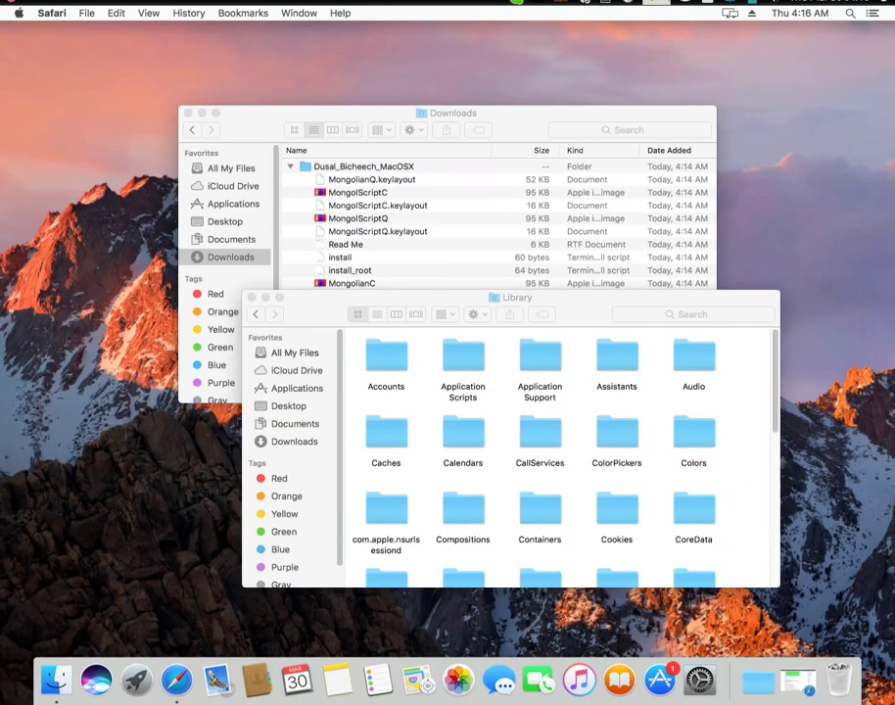
pyautogui.click(751, 480)
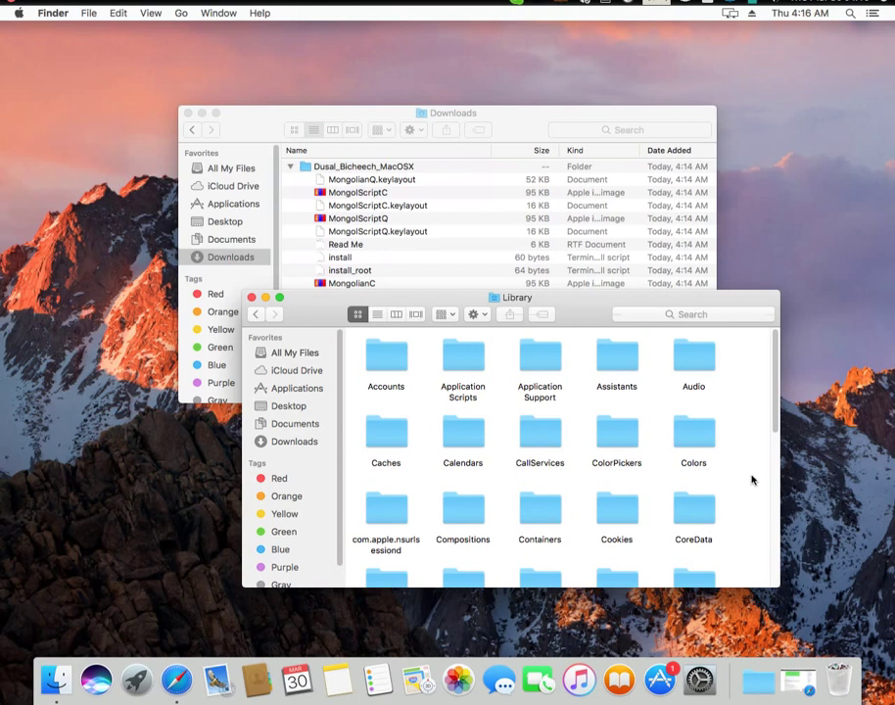
pyautogui.scroll(-2, 750, 470)
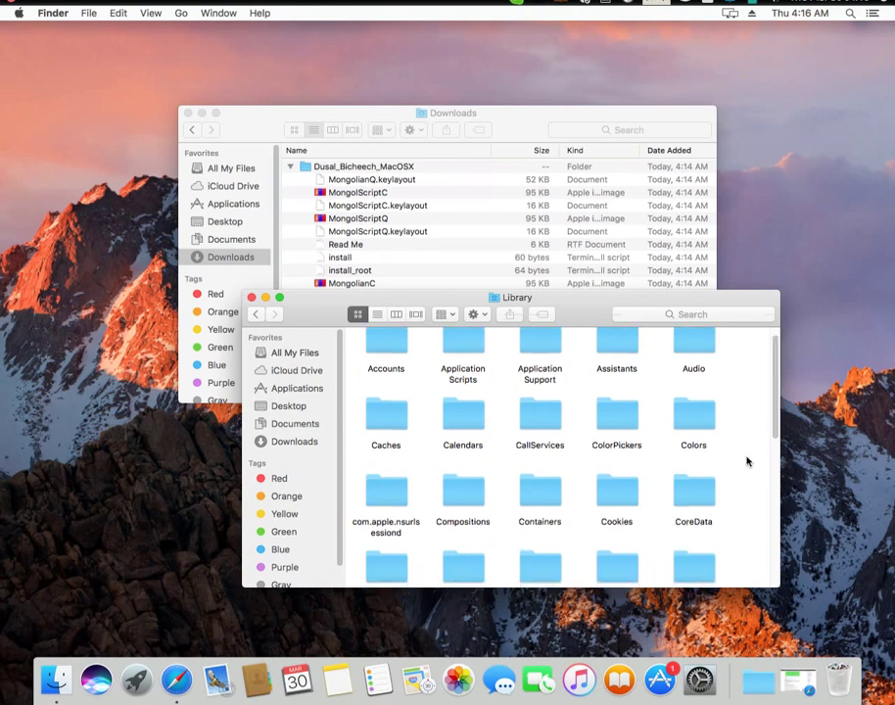
pyautogui.scroll(-5, 747, 464)
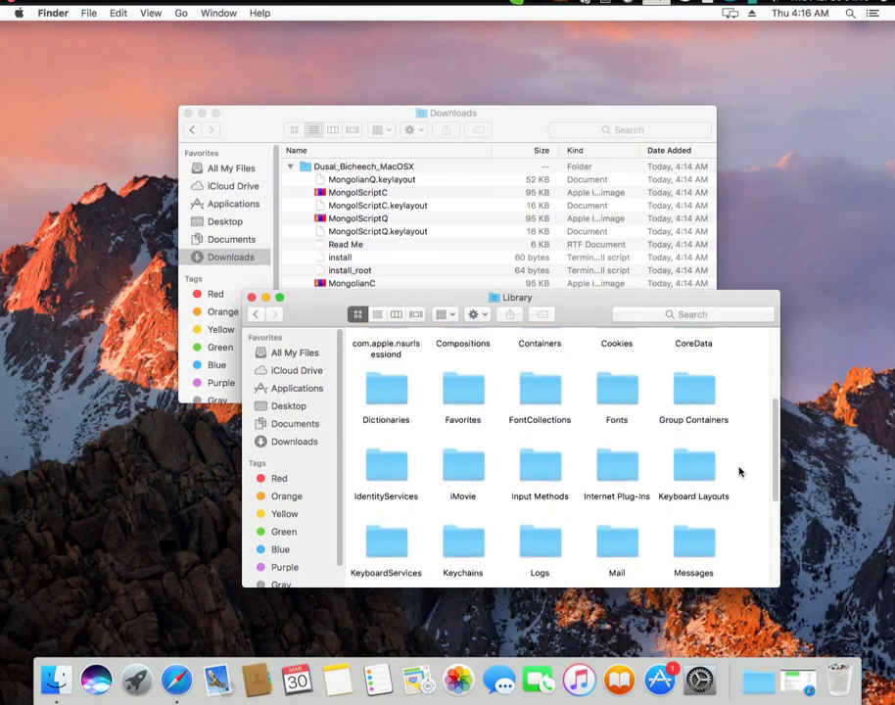
pyautogui.scroll(-1, 700, 484)
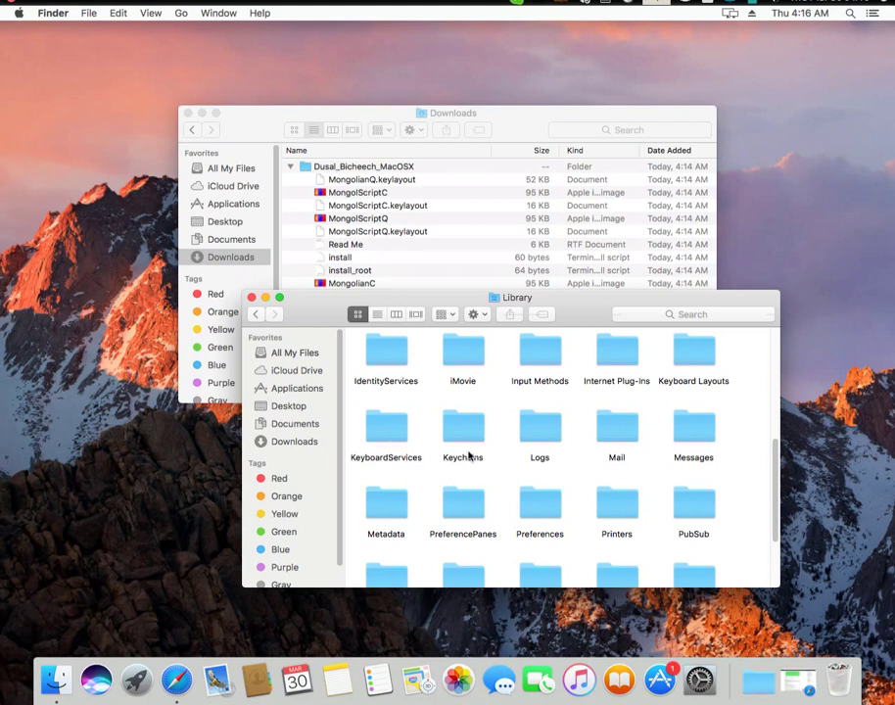
pyautogui.doubleClick(694, 350)
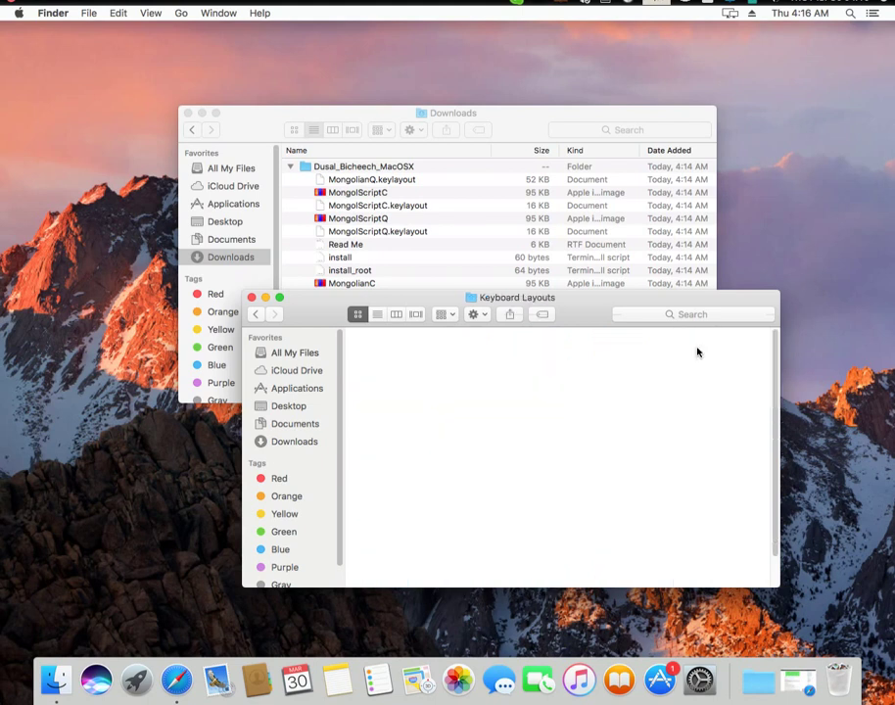
# - Copy the five files from MongolianQ.keylayout through MongolScriptQ.keylayout and paste them into the Keyboard Layouts folder
pyautogui.click(369, 183)
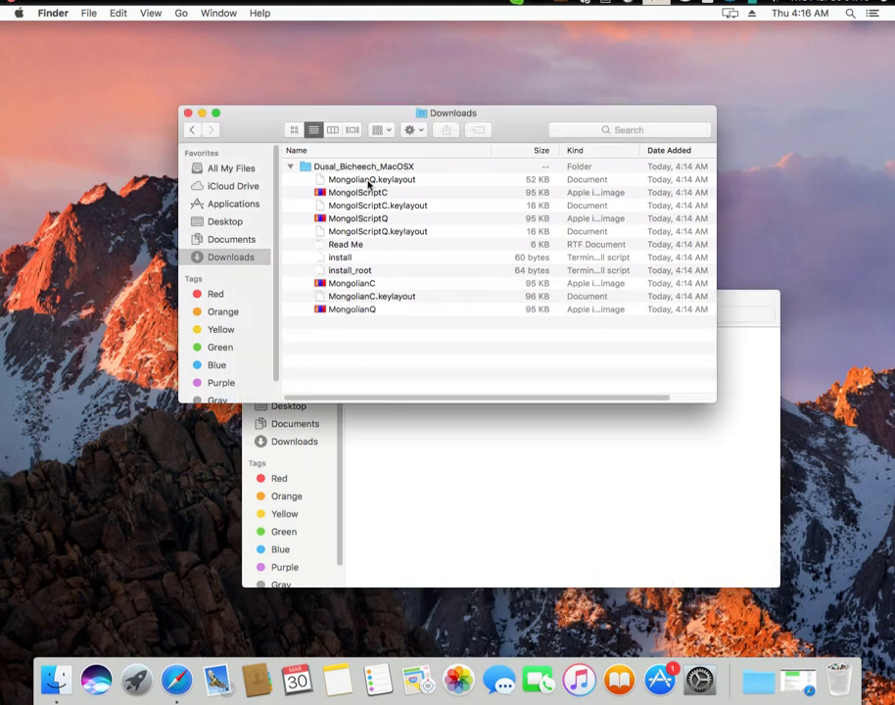
pyautogui.click(369, 183)
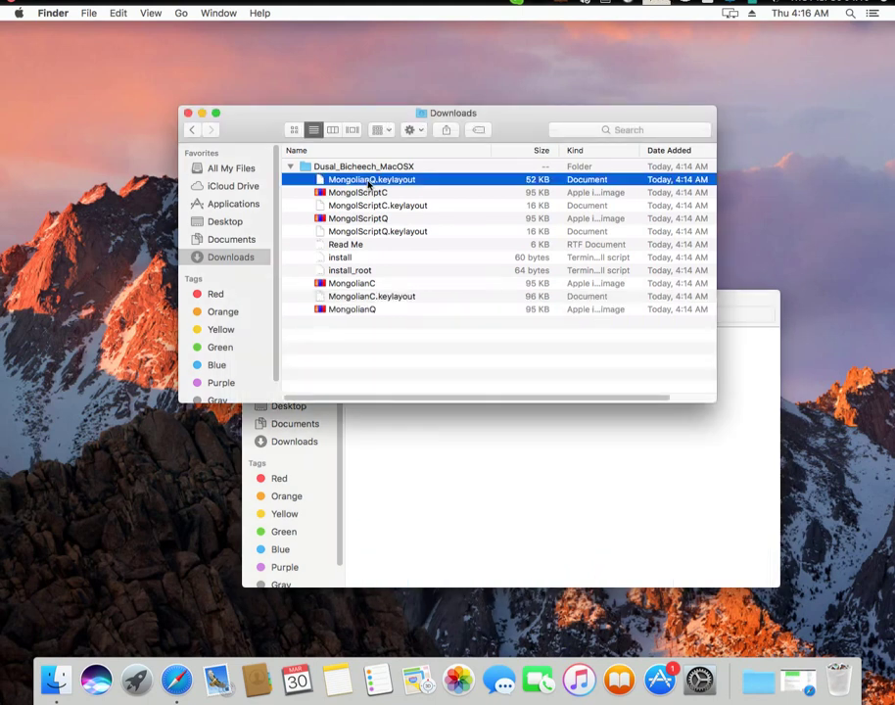
pyautogui.keyDown('shift'); pyautogui.click(399, 233); pyautogui.keyUp('shift')
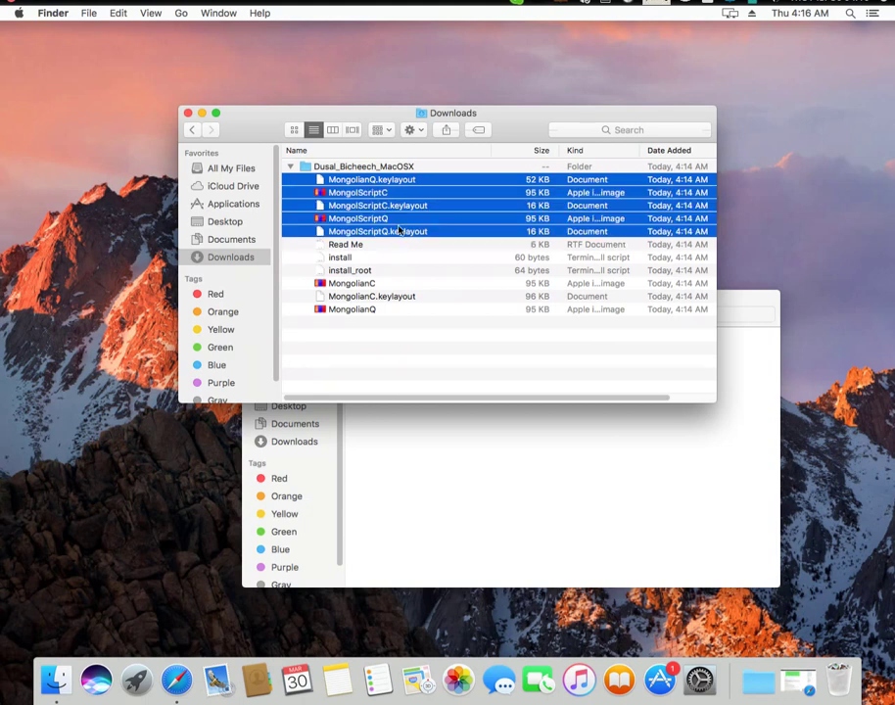
pyautogui.rightClick(398, 230)
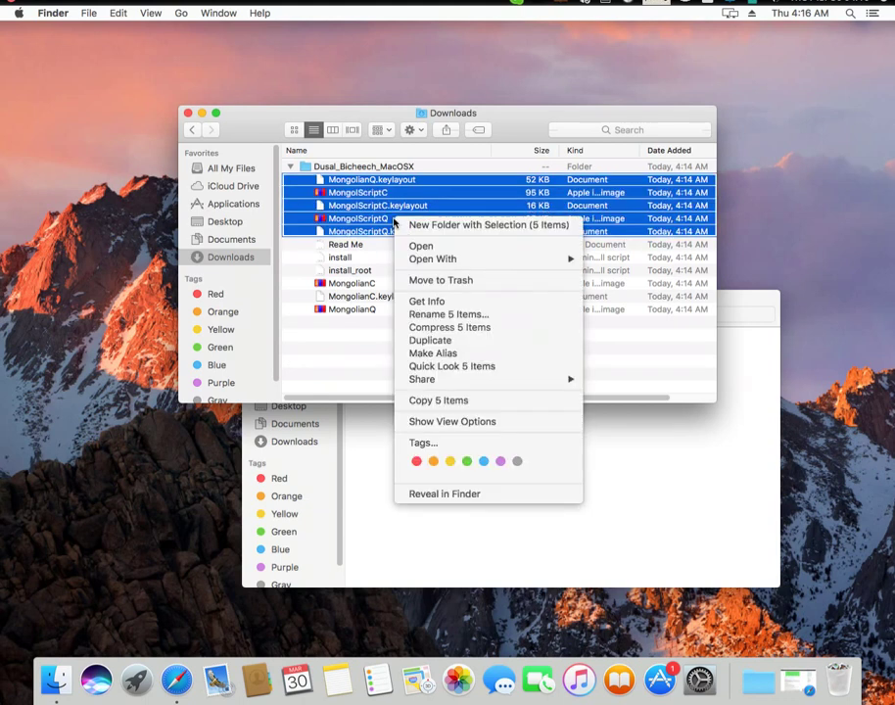
pyautogui.click(458, 400)
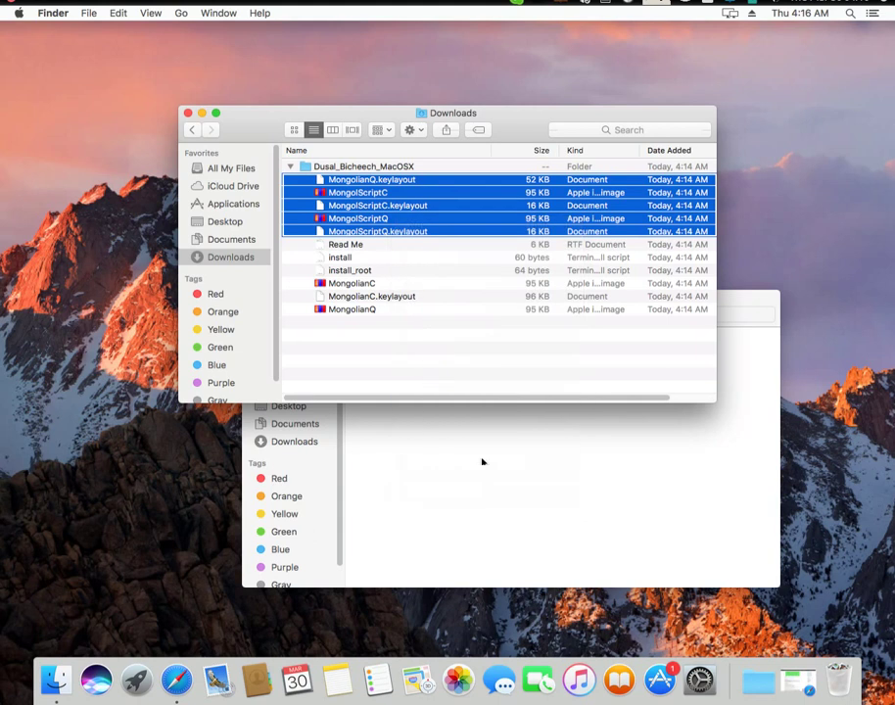
pyautogui.click(489, 480)
pyautogui.rightClick(499, 494)
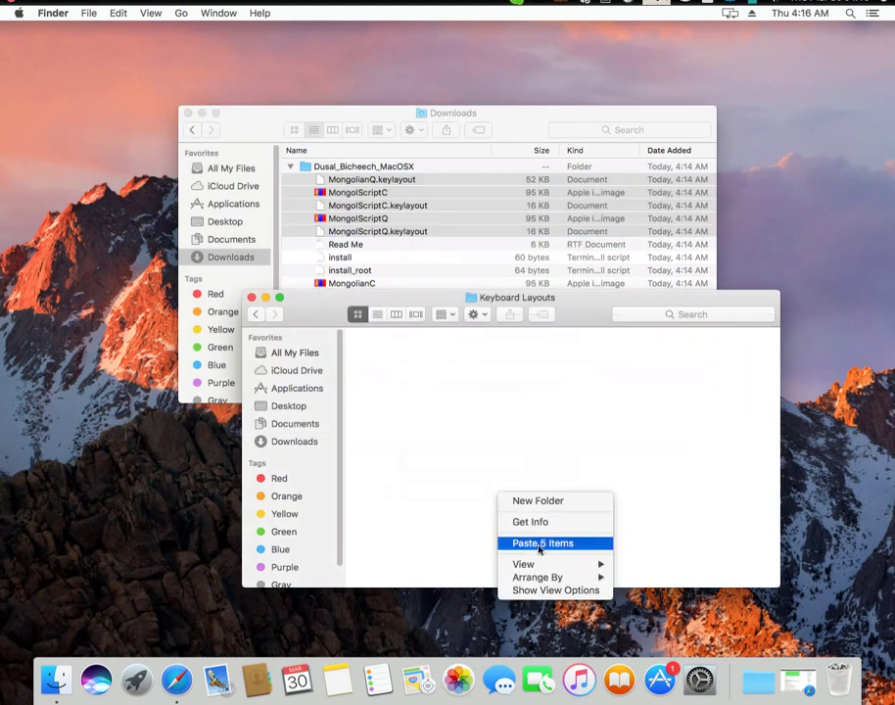
pyautogui.click(541, 545)
# - Move MongolianC, MongolianC.keylayout and MongolianQ from Downloads into the Keyboard Layouts folder
pyautogui.click(380, 285)
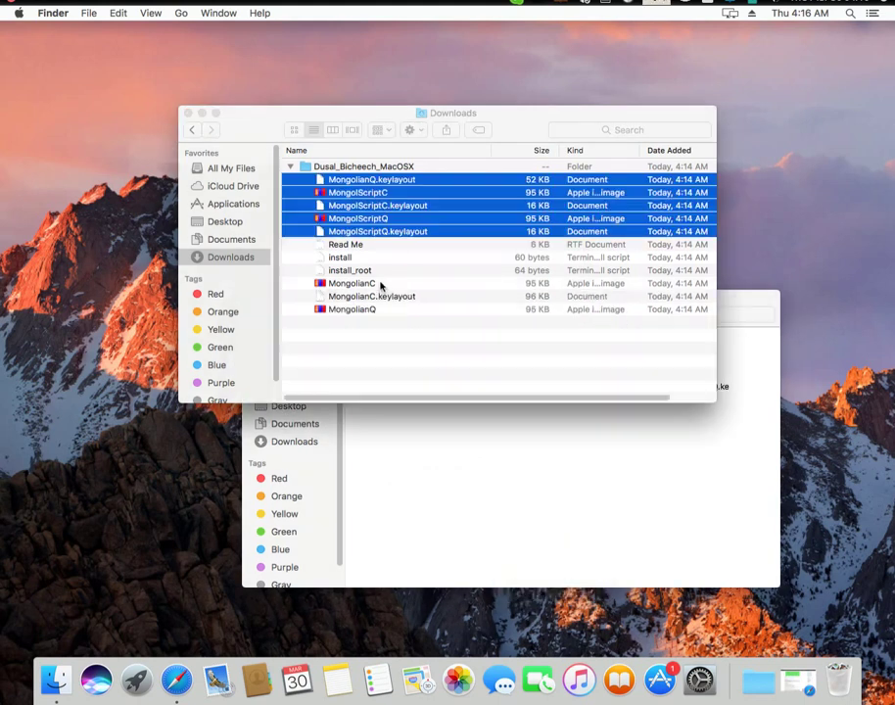
pyautogui.click(380, 284)
pyautogui.keyDown('shift'); pyautogui.click(373, 309); pyautogui.keyUp('shift')
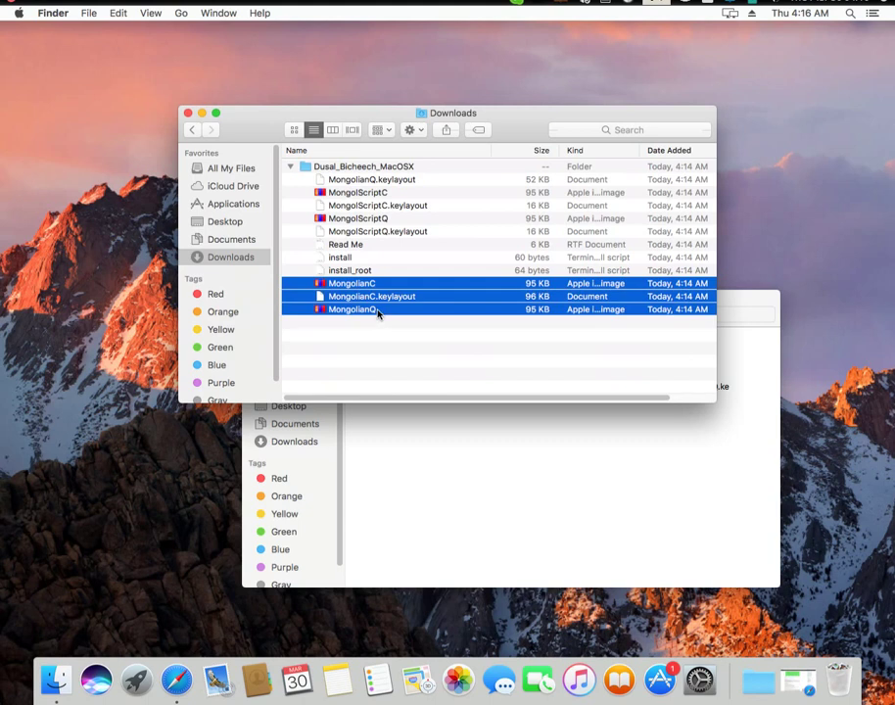
pyautogui.moveTo(373, 309); pyautogui.dragTo(464, 507)
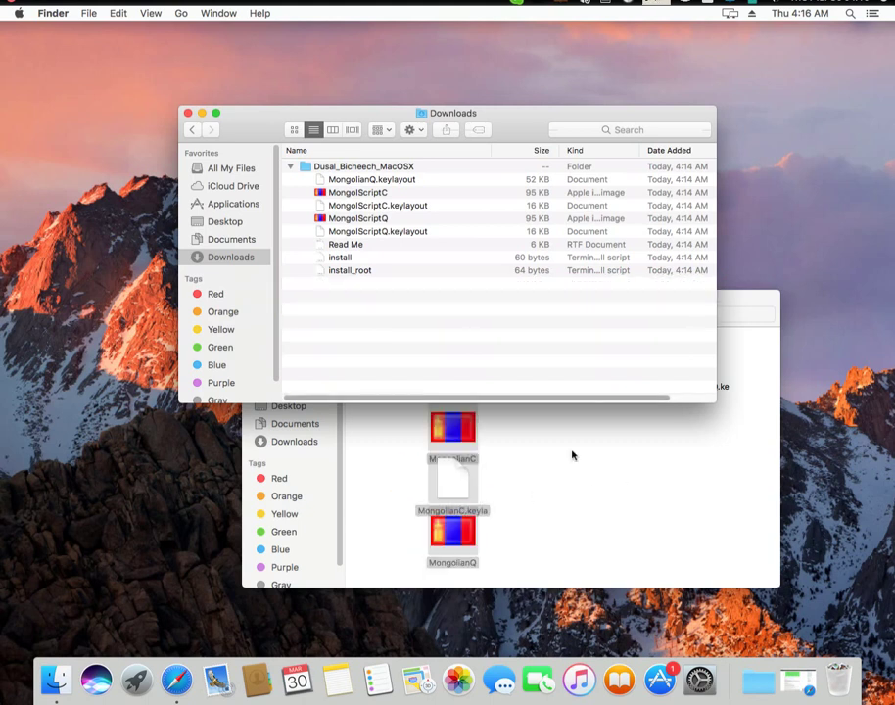
# - Move the files MongolianQ.keylayout through MongolScriptQ.keylayout into the Keyboard Layouts folder, replacing the copies already there
pyautogui.click(392, 181)
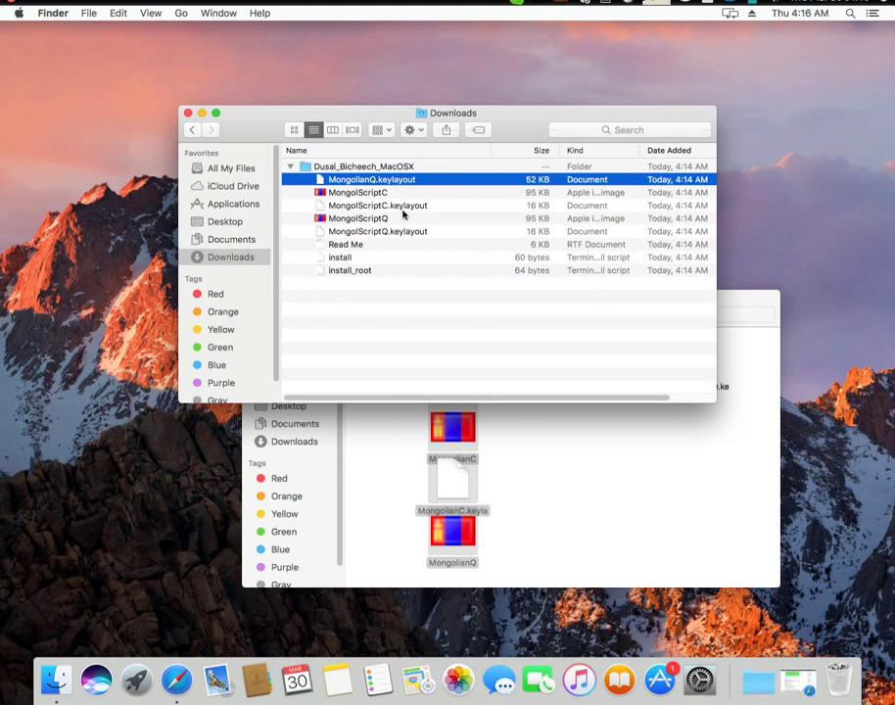
pyautogui.keyDown('shift'); pyautogui.click(409, 231); pyautogui.keyUp('shift')
pyautogui.moveTo(412, 207); pyautogui.dragTo(601, 506)
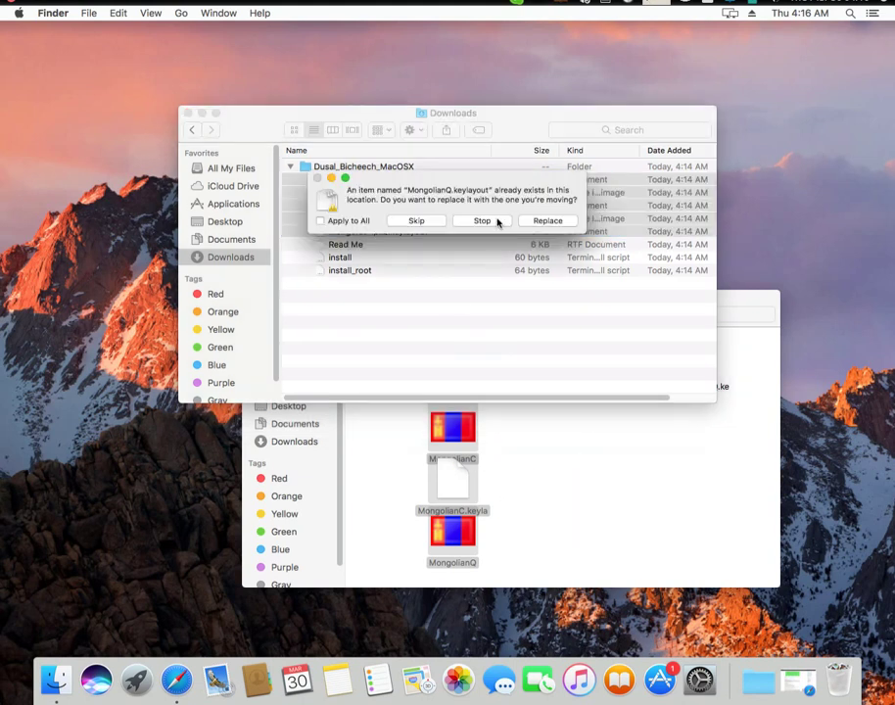
pyautogui.click(548, 222)
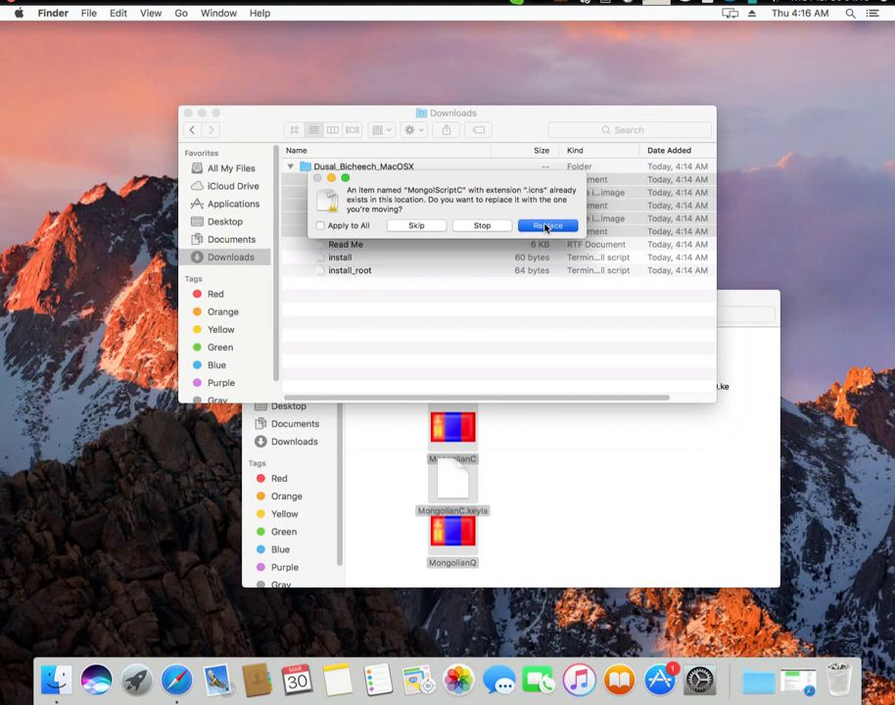
pyautogui.click(545, 225)
pyautogui.click(545, 225)
pyautogui.click(545, 225)
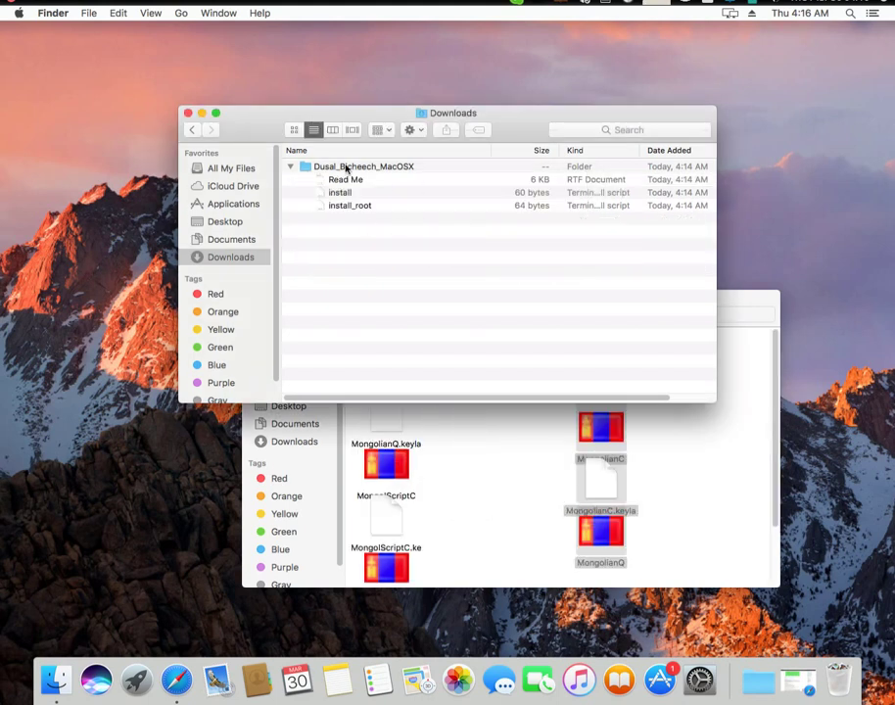
pyautogui.click(689, 507)
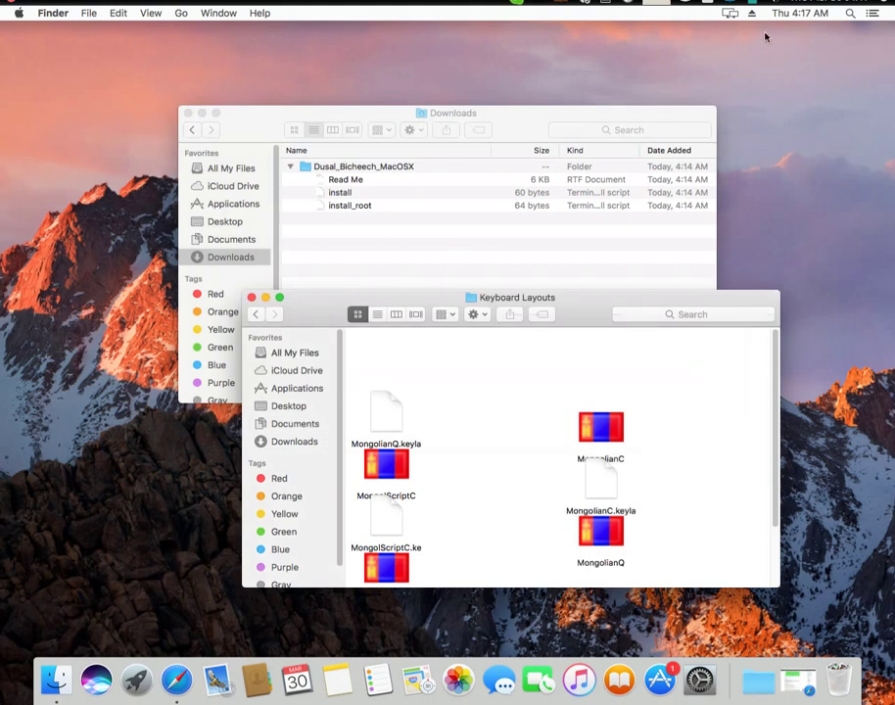
# - Log out of the Mac user account and log back in with the account password
pyautogui.click(18, 15)
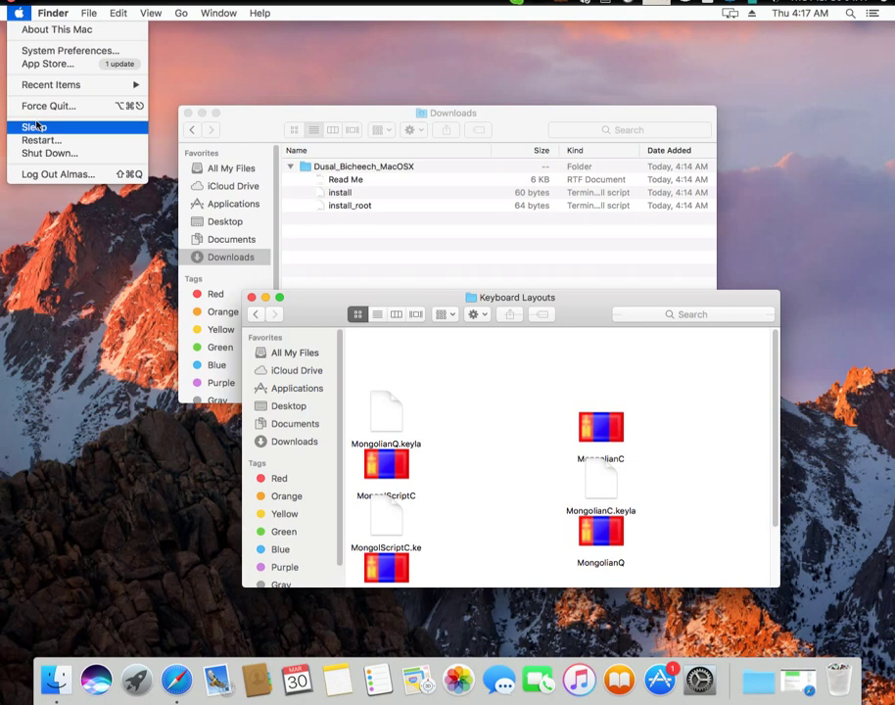
pyautogui.click(62, 175)
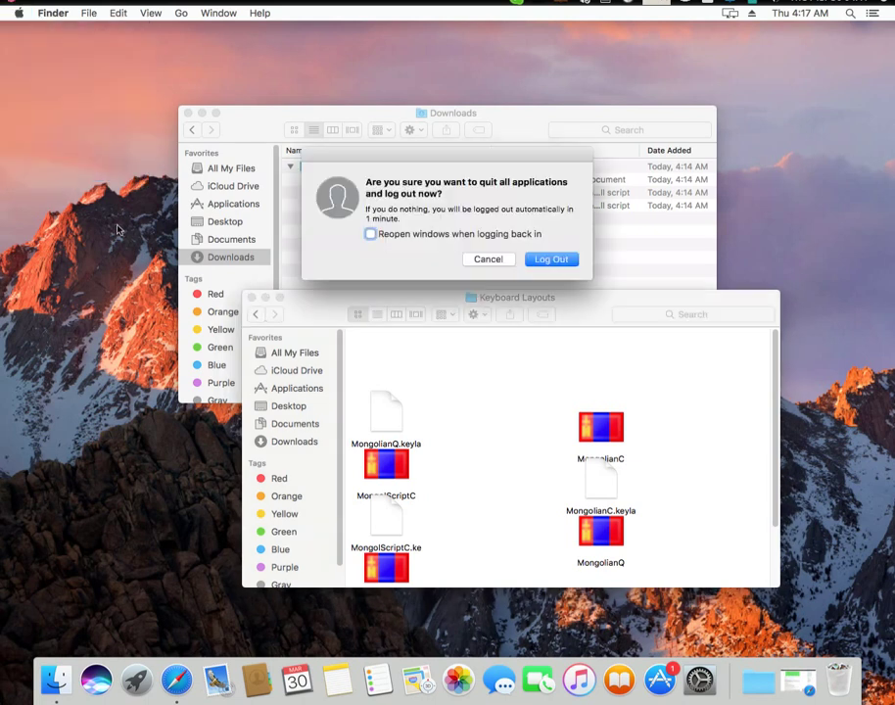
pyautogui.click(540, 262)
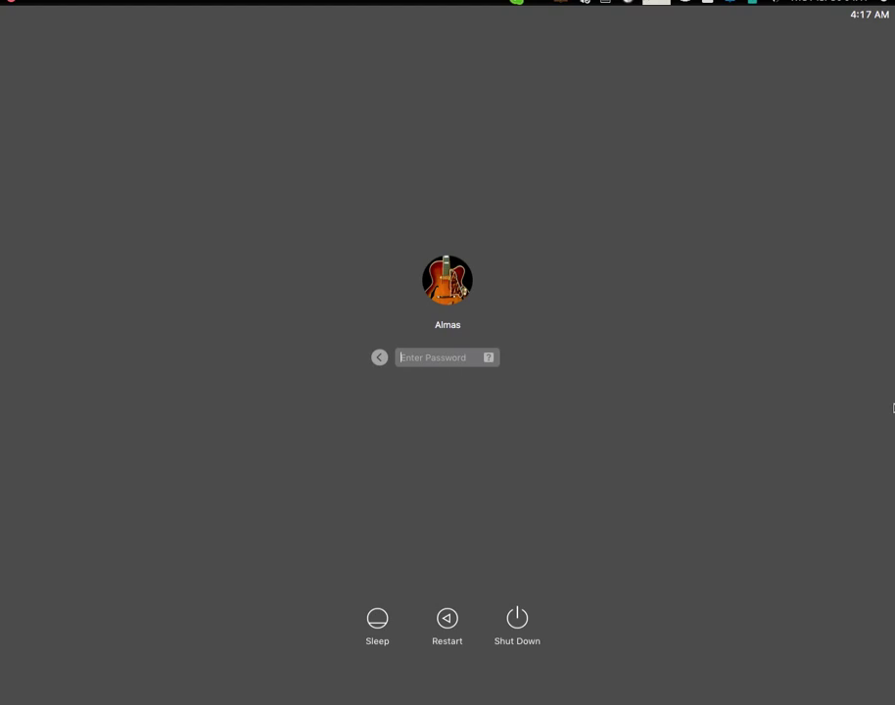
pyautogui.press('Return')
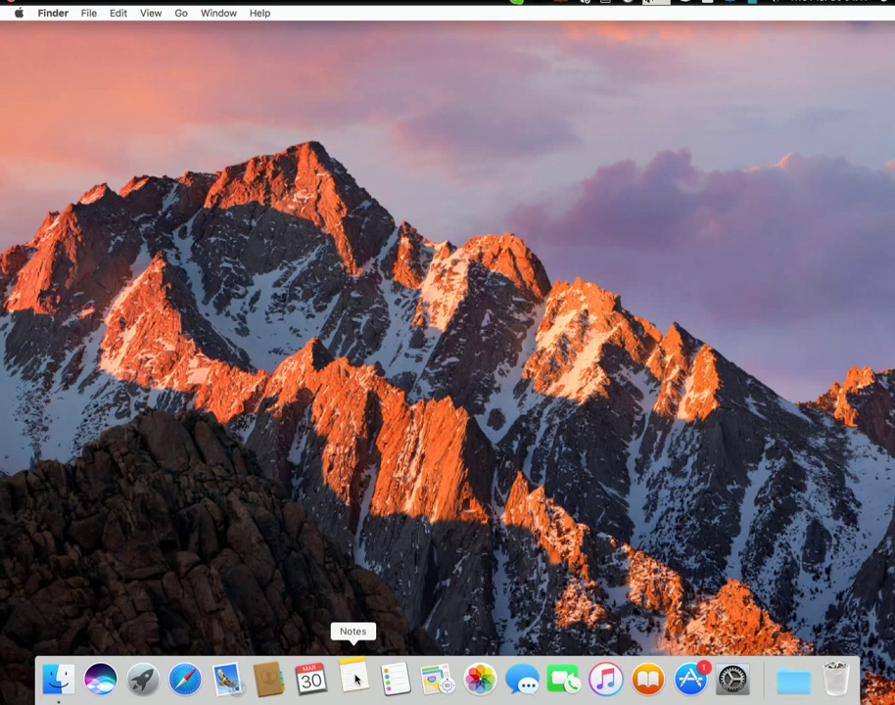
# - Open System Preferences and go through Language & Region to the keyboard's input source settings
pyautogui.click(741, 681)
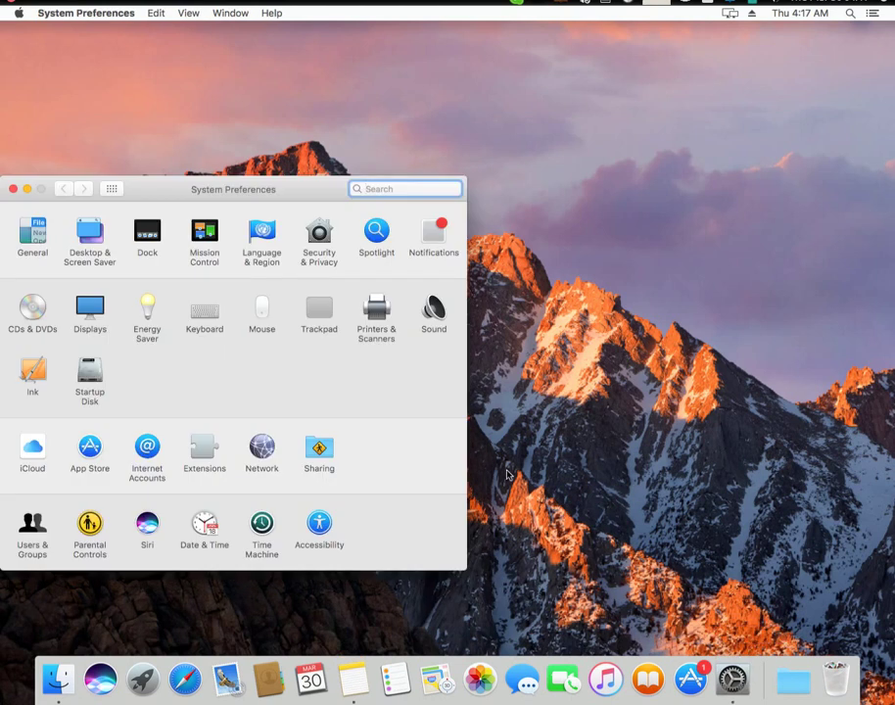
pyautogui.click(263, 240)
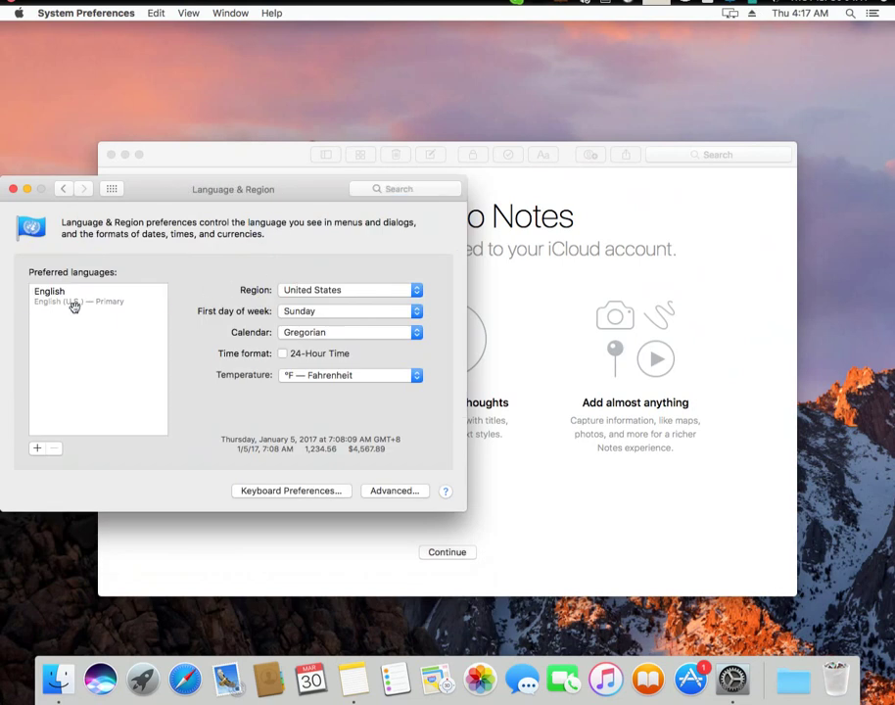
pyautogui.click(73, 299)
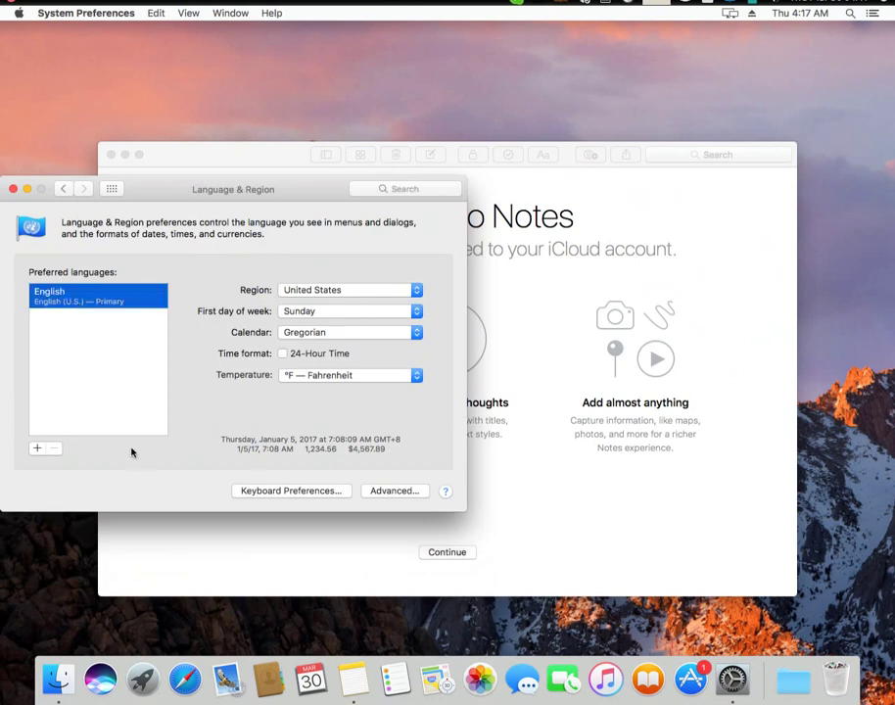
pyautogui.click(285, 493)
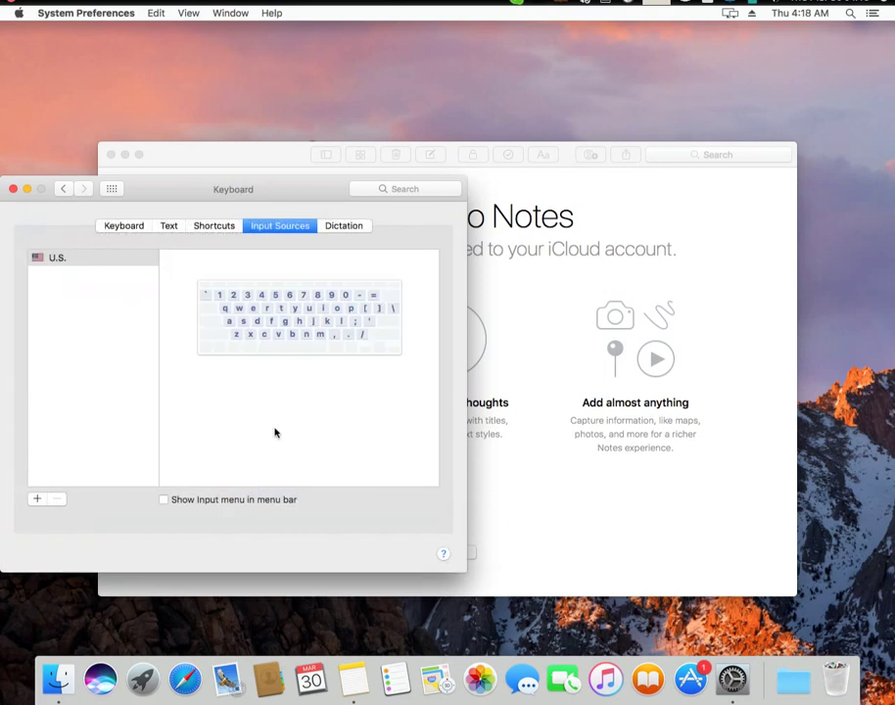
# - Search the available input sources for "mongol" and add the MongolianQ layout that has the keyboard icon
pyautogui.click(36, 498)
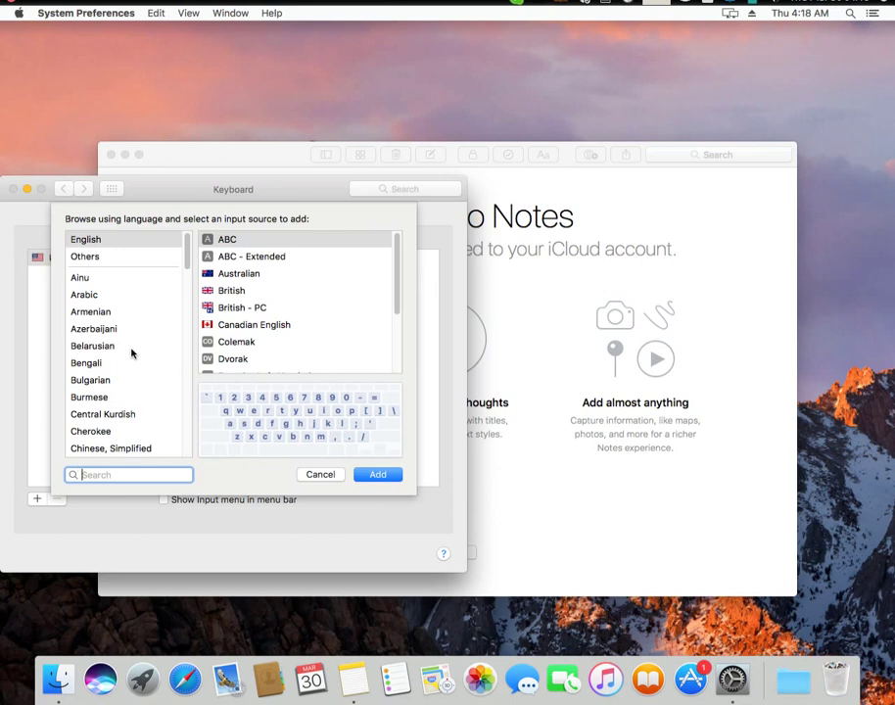
pyautogui.write('mongol')
pyautogui.click(299, 238)
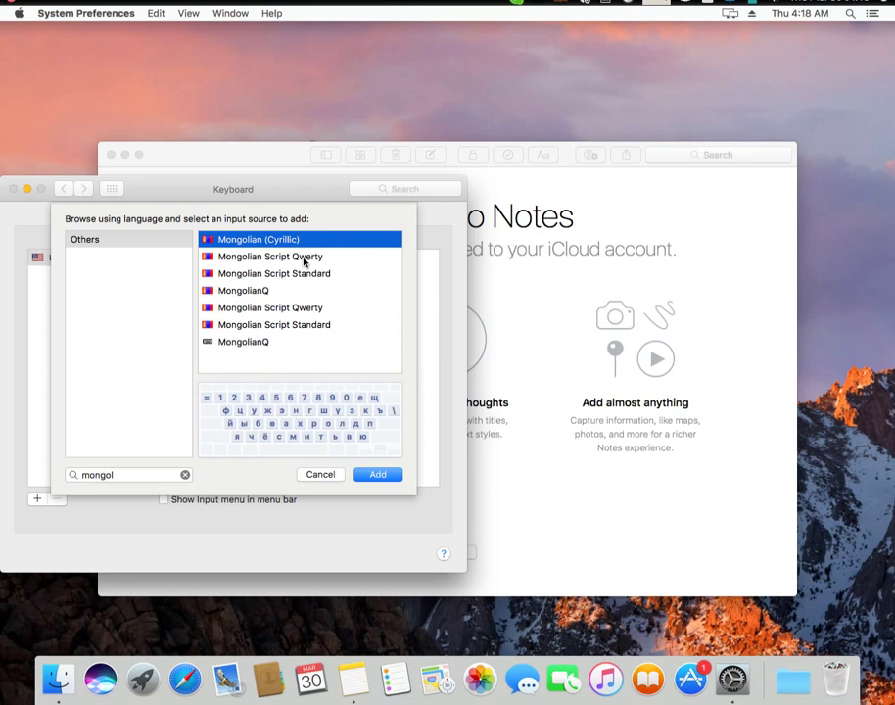
pyautogui.click(250, 343)
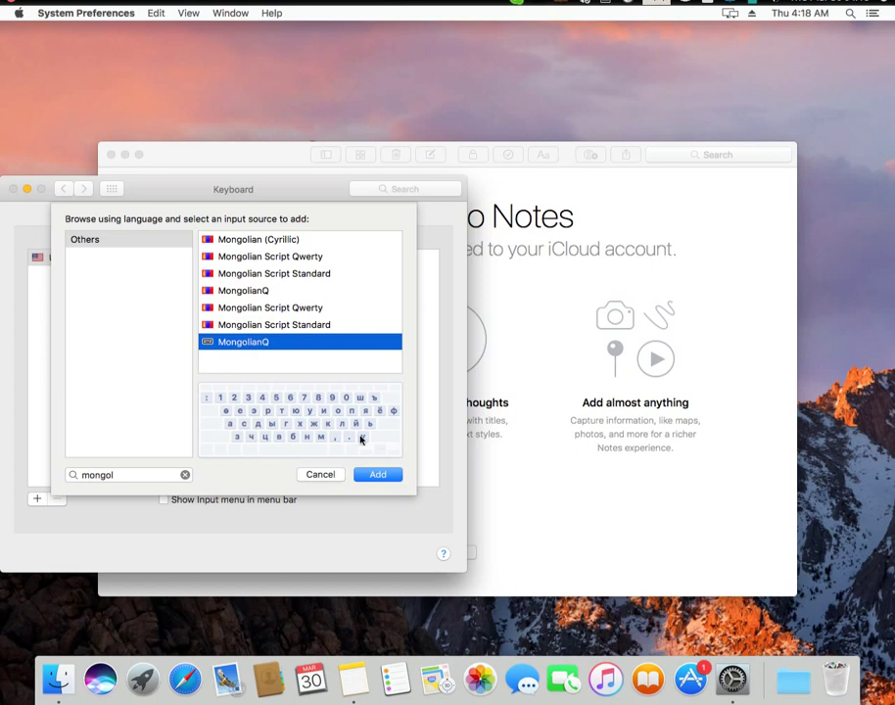
pyautogui.click(377, 473)
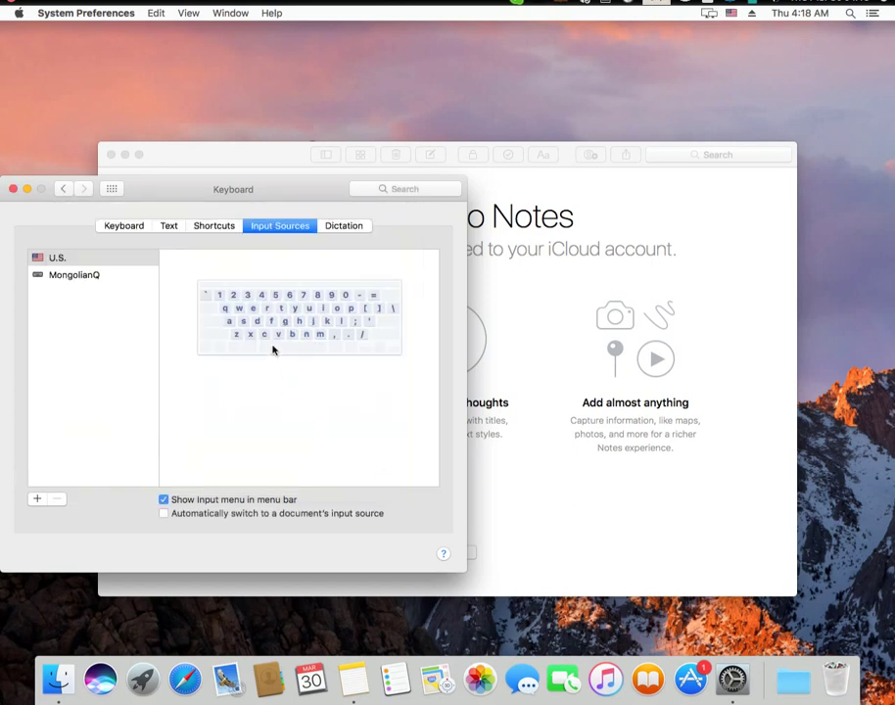
# - Enable automatic switching to a document's input source and close the keyboard preferences
pyautogui.click(78, 275)
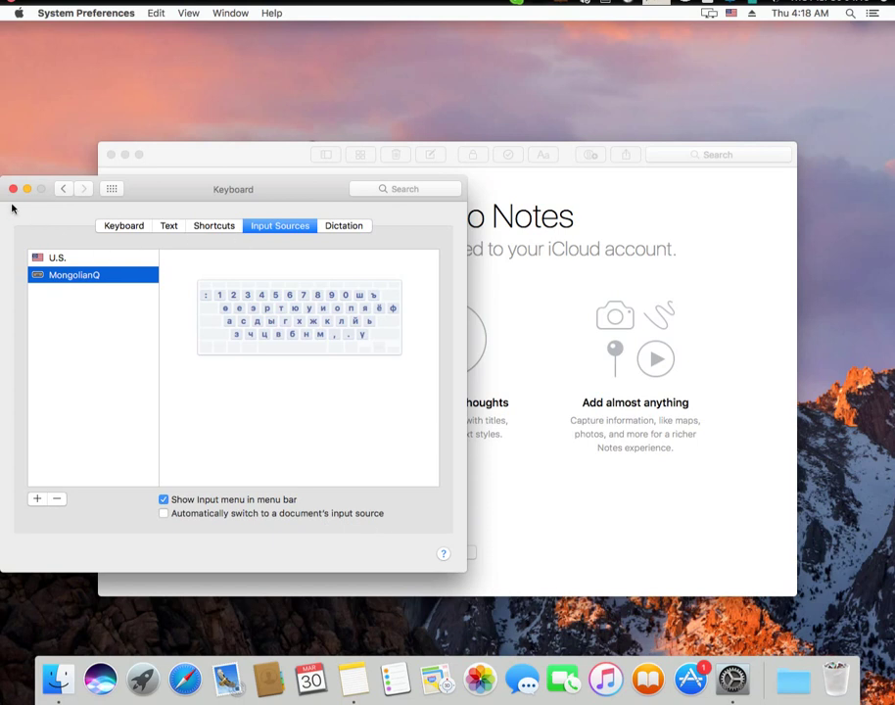
pyautogui.click(165, 514)
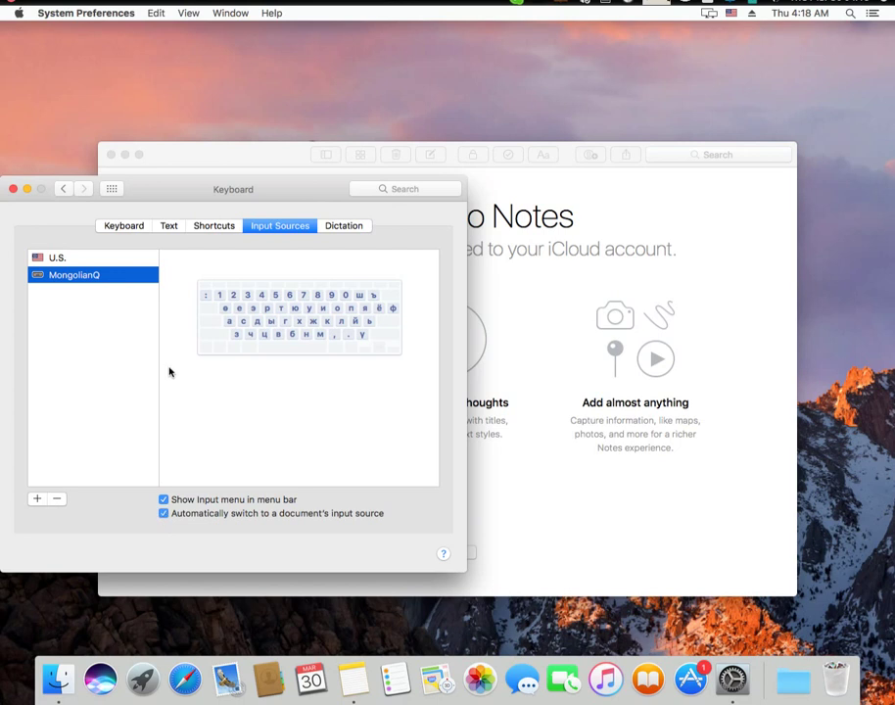
pyautogui.click(12, 192)
# - Switch to Notes, dismiss the welcome screen, decline turning on iCloud, and open the new note in its own window
pyautogui.click(375, 266)
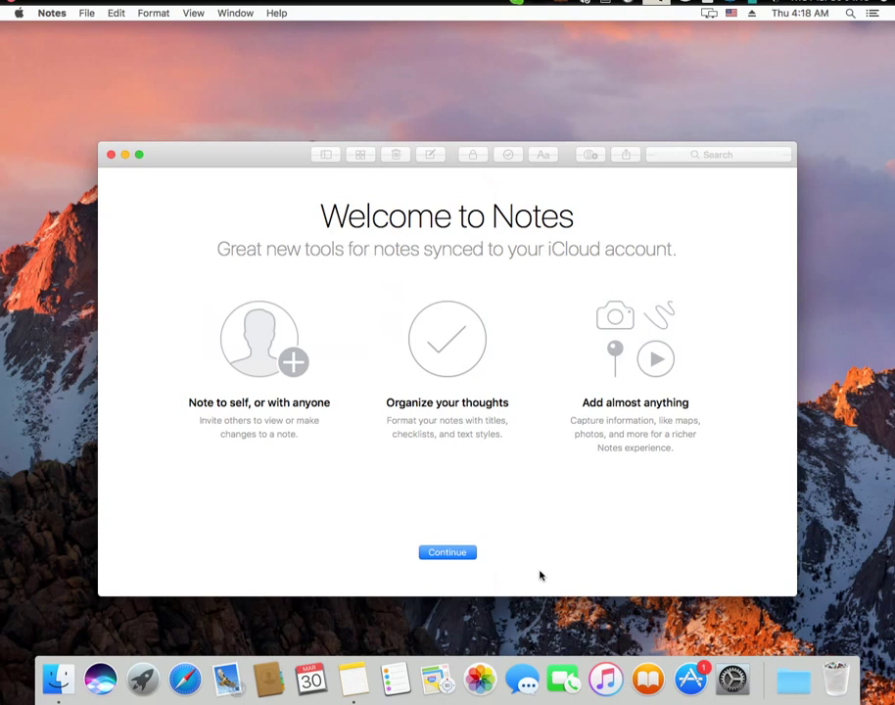
pyautogui.click(464, 554)
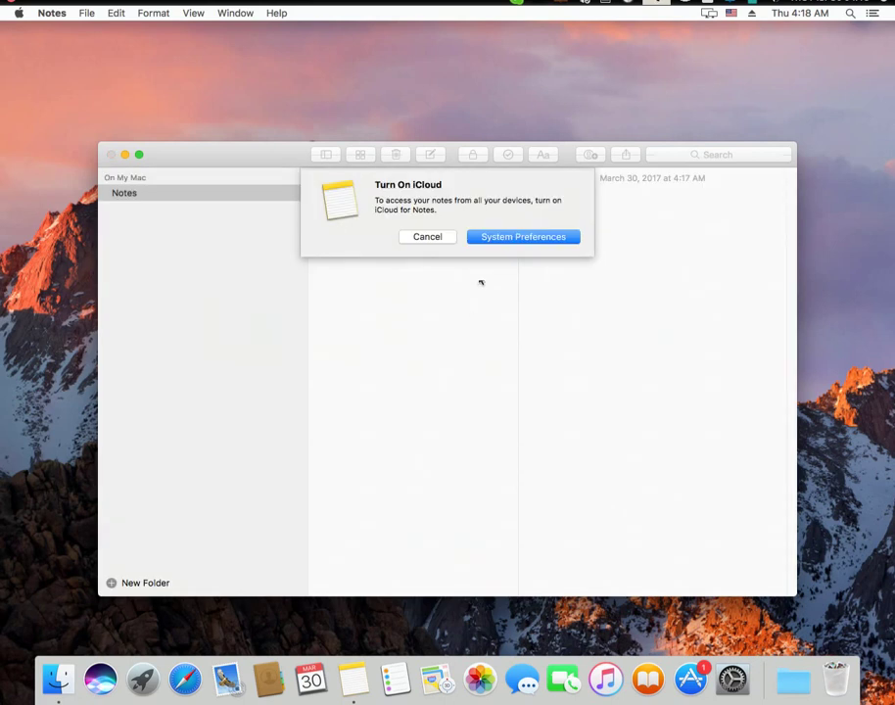
pyautogui.click(419, 237)
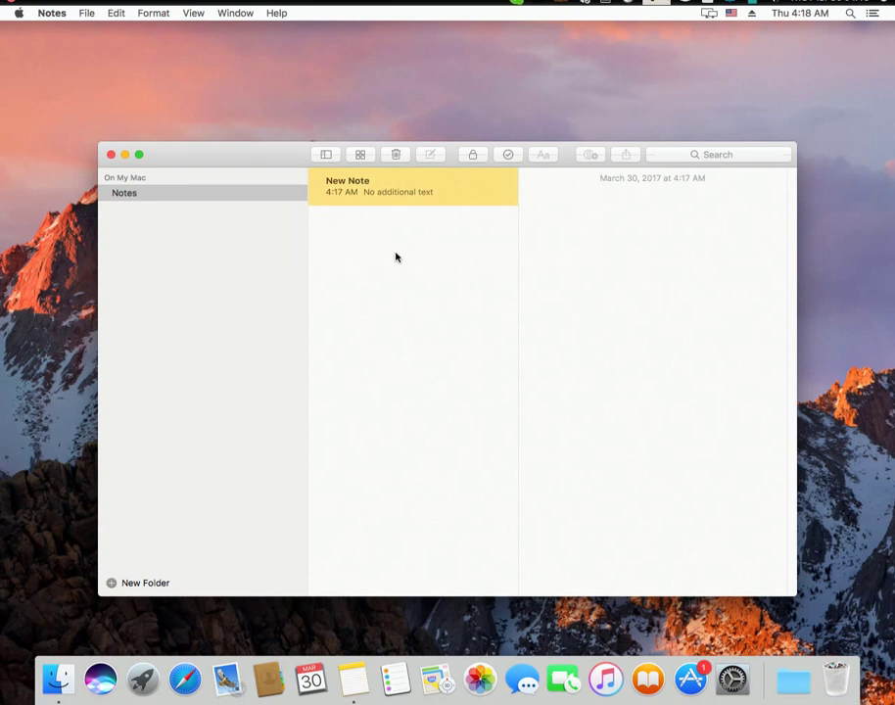
pyautogui.doubleClick(392, 201)
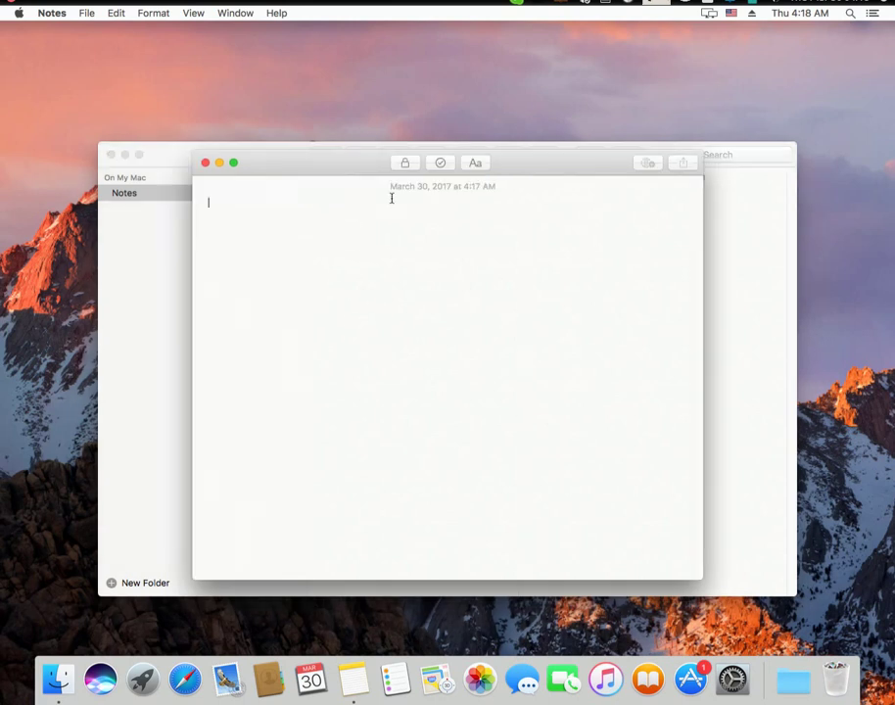
# - Switch the active input source to MongolianQ
pyautogui.click(730, 12)
pyautogui.click(773, 45)
pyautogui.write('хараад бай')
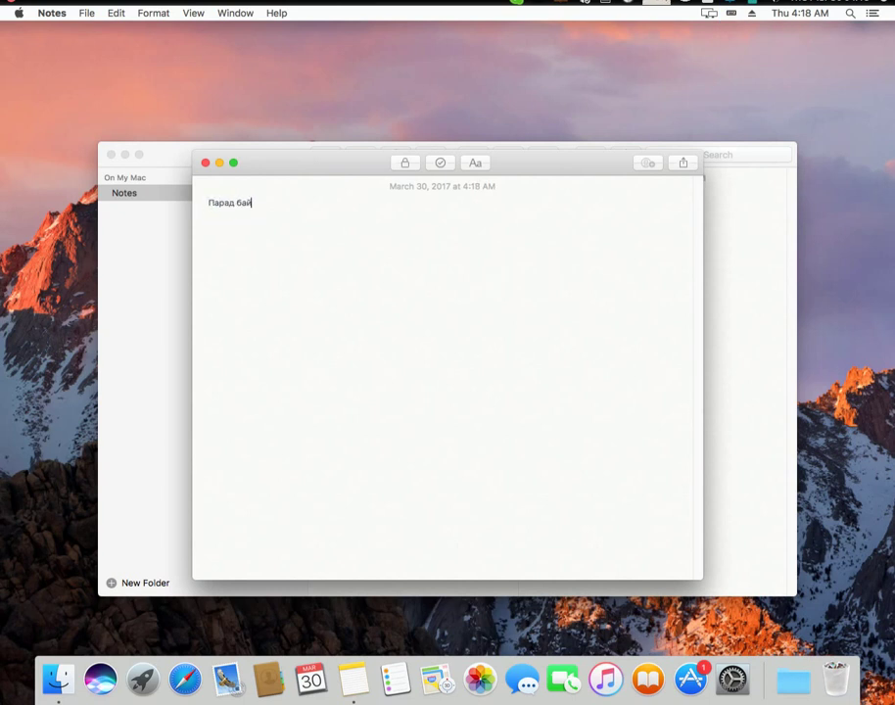
pyautogui.press('BackSpace')
pyautogui.press('BackSpace')
pyautogui.press('BackSpace')
pyautogui.press('BackSpace')
pyautogui.press('BackSpace')
pyautogui.press('BackSpace')
pyautogui.press('BackSpace')
pyautogui.press('BackSpace')
# - Write "Монгол хэл." in the note
pyautogui.write('Монгол хэл')
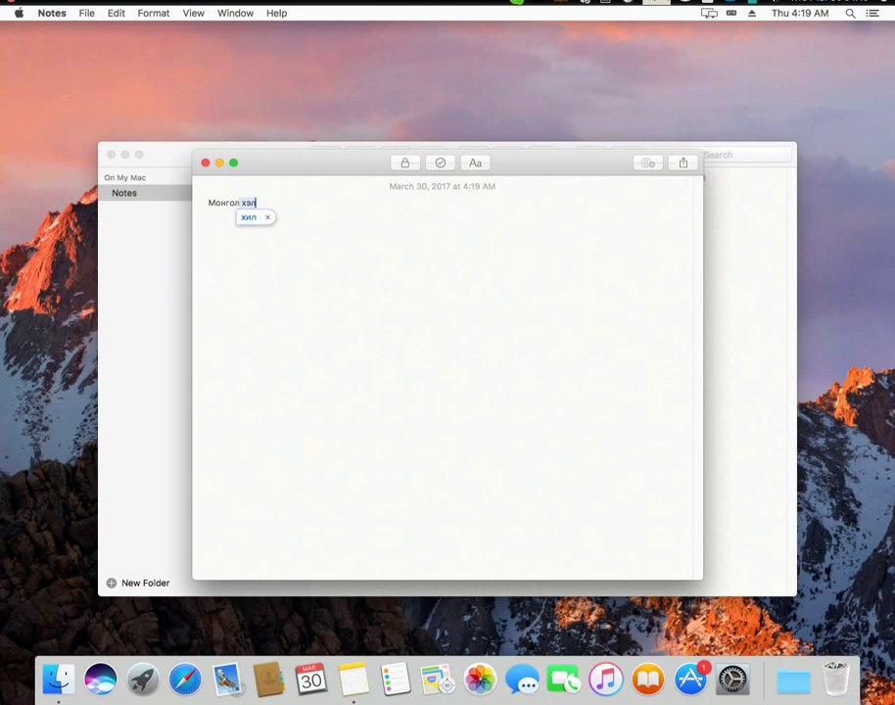
pyautogui.write('.')
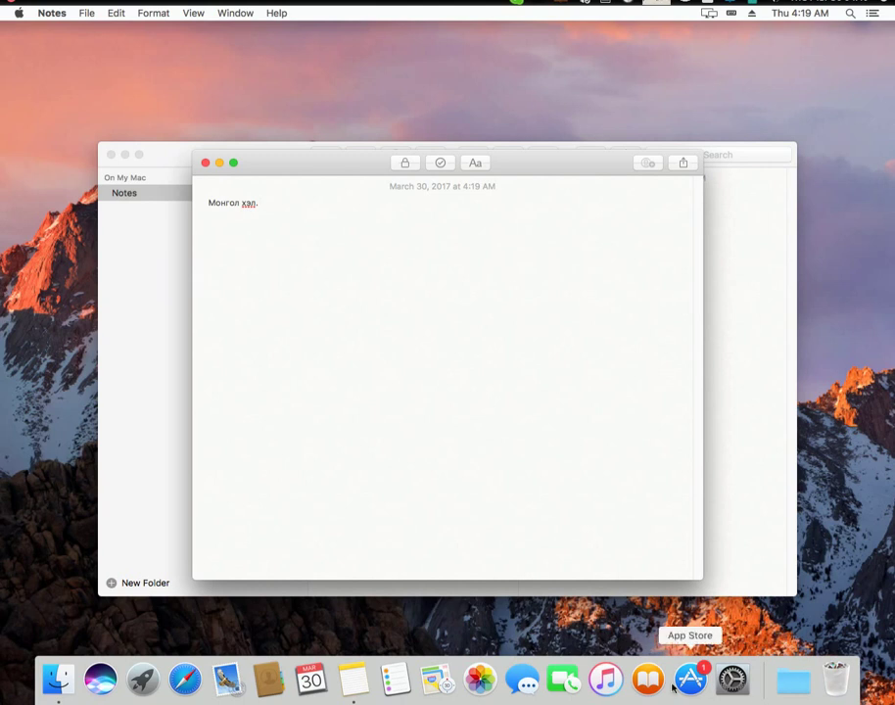
# - Open System Preferences and examine the keyboard's dictation settings and the shortcuts for switching input sources
pyautogui.click(741, 681)
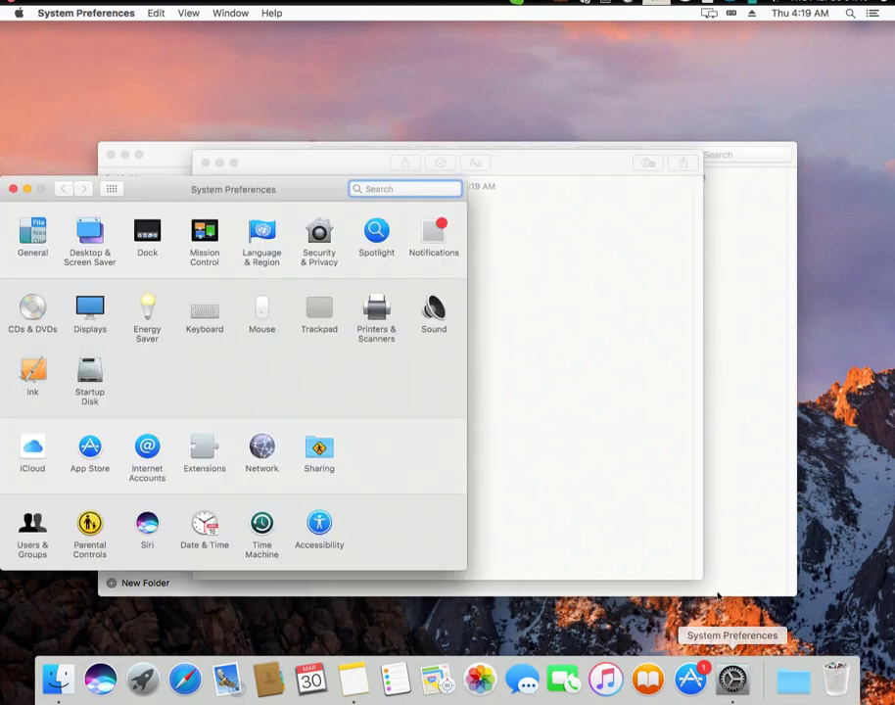
pyautogui.click(265, 253)
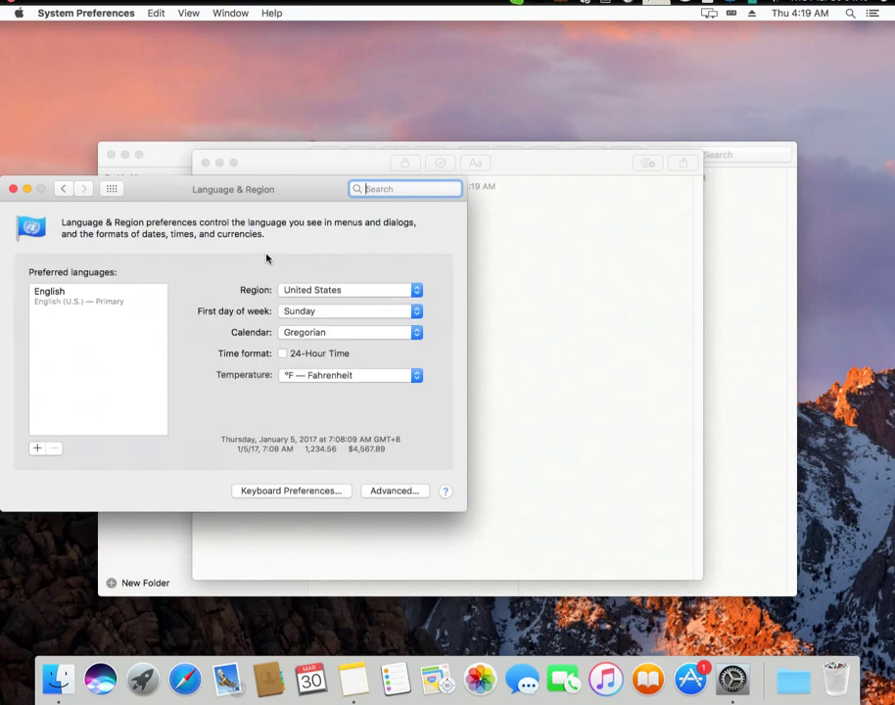
pyautogui.click(286, 493)
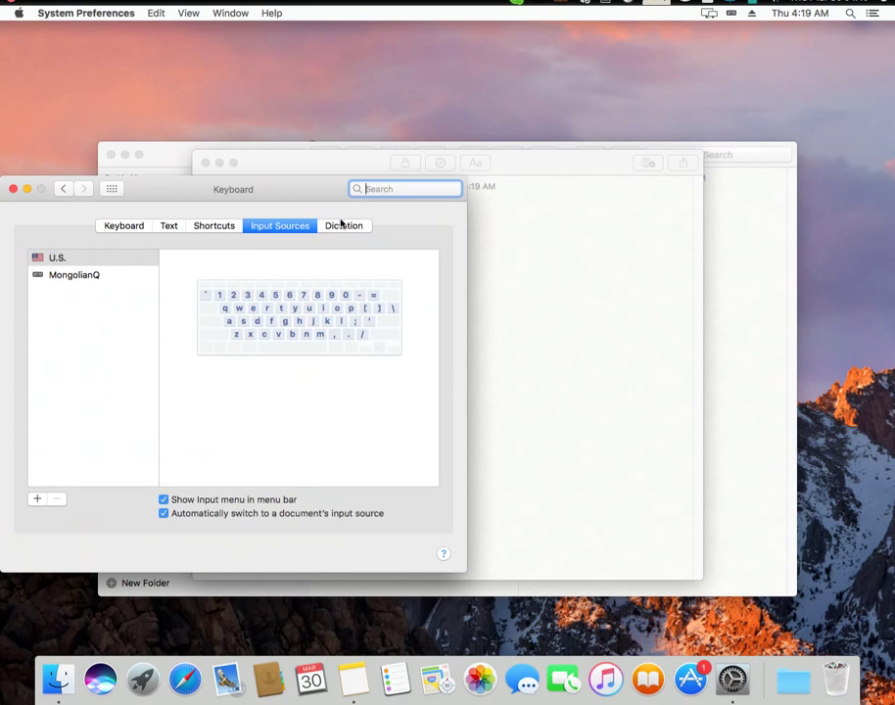
pyautogui.click(352, 226)
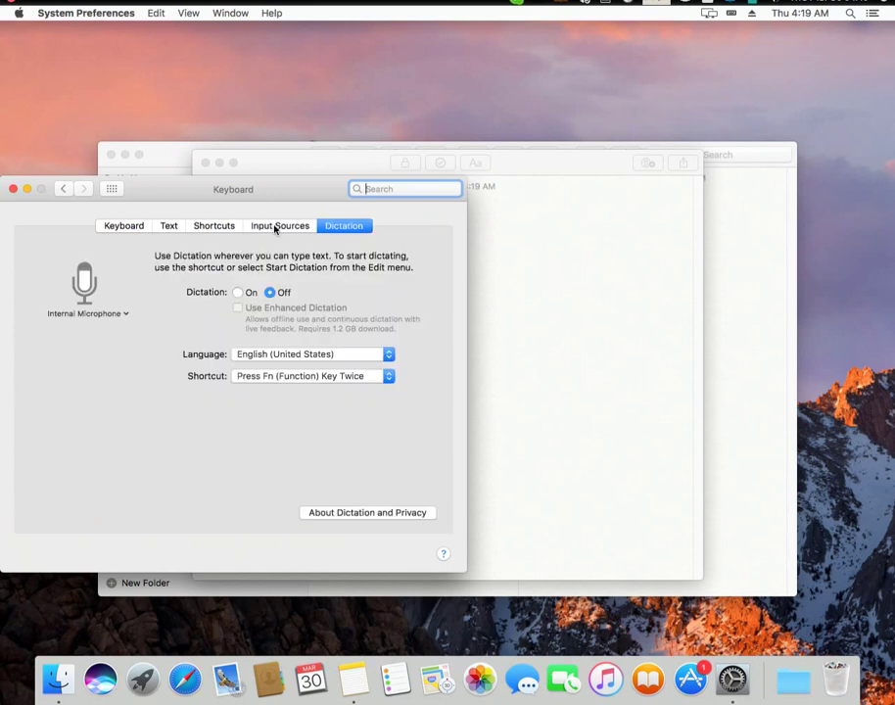
pyautogui.click(208, 226)
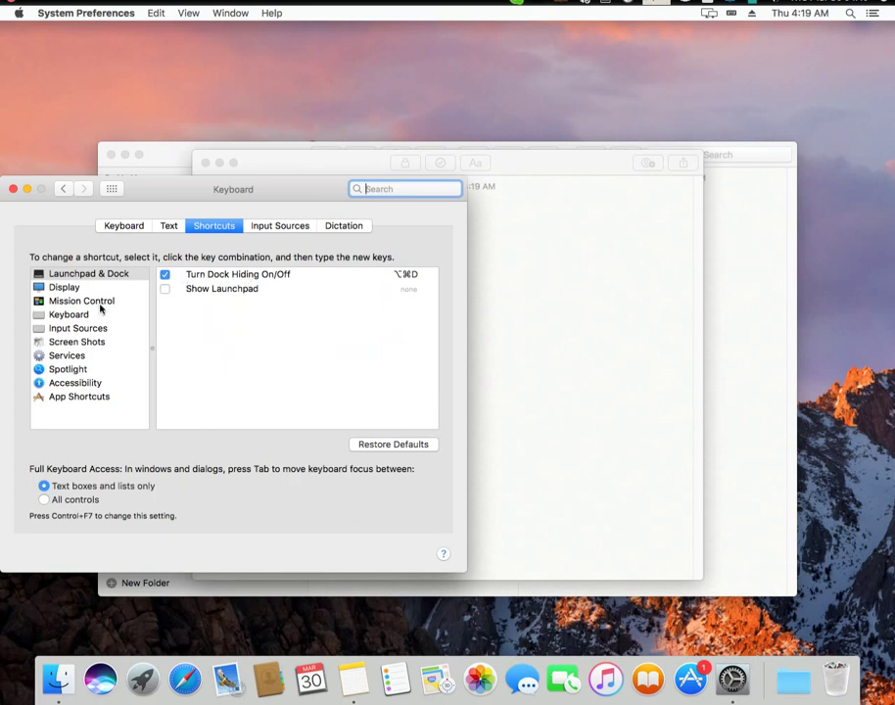
pyautogui.click(56, 315)
pyautogui.click(55, 328)
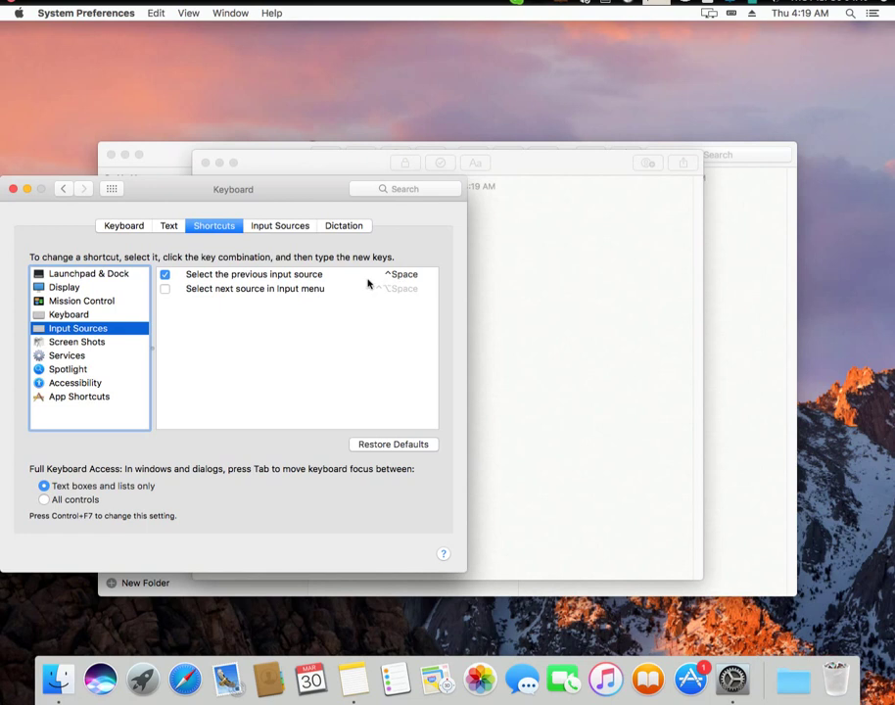
# - Return to the note in Notes, switch to the previous input source, and switch back again
pyautogui.click(528, 298)
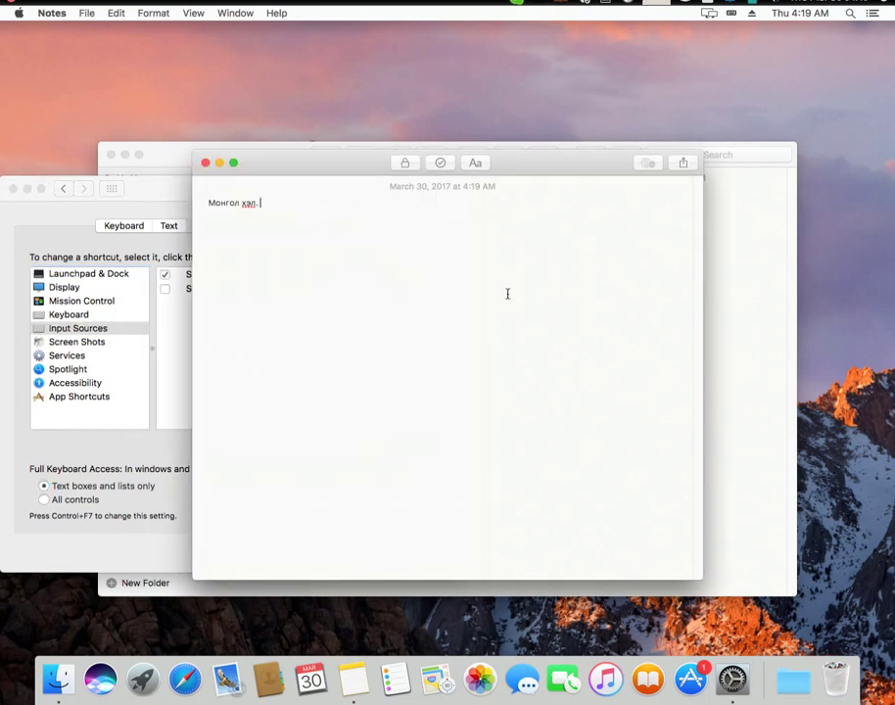
pyautogui.hotkey('ctrl', 'space')
pyautogui.hotkey('ctrl', 'space')
# - In the keyboard's text preferences, set the spelling language to U.S. English, turn automatic spelling correction off and on again, and close the preferences
pyautogui.click(154, 443)
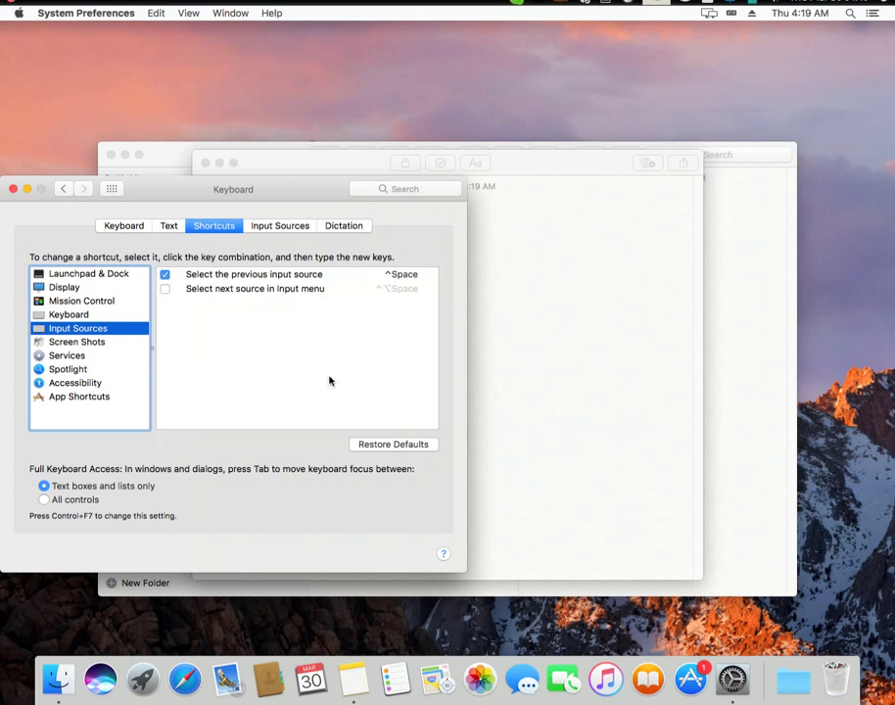
pyautogui.click(167, 227)
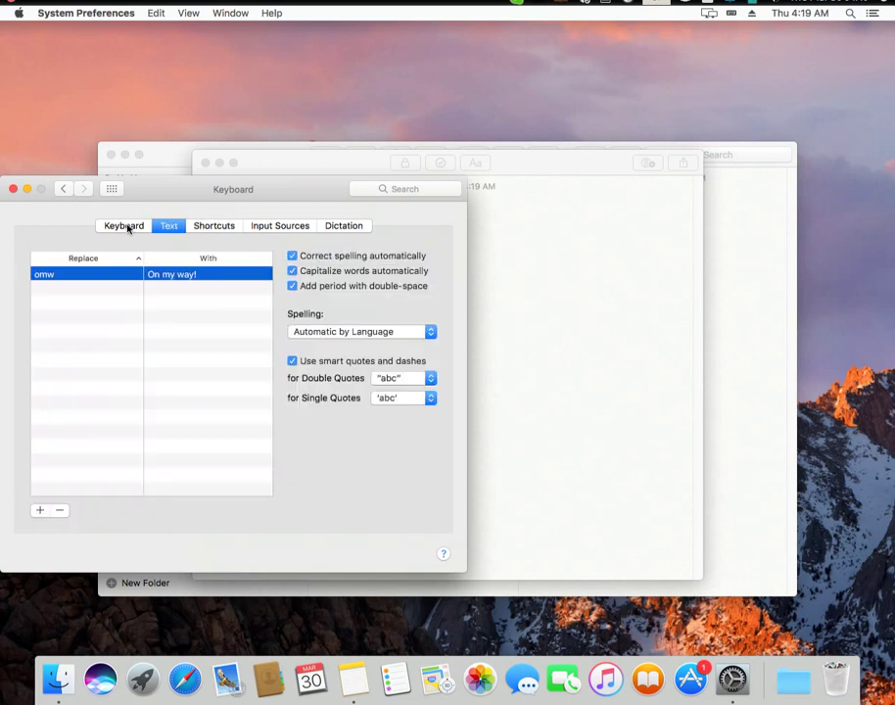
pyautogui.click(119, 228)
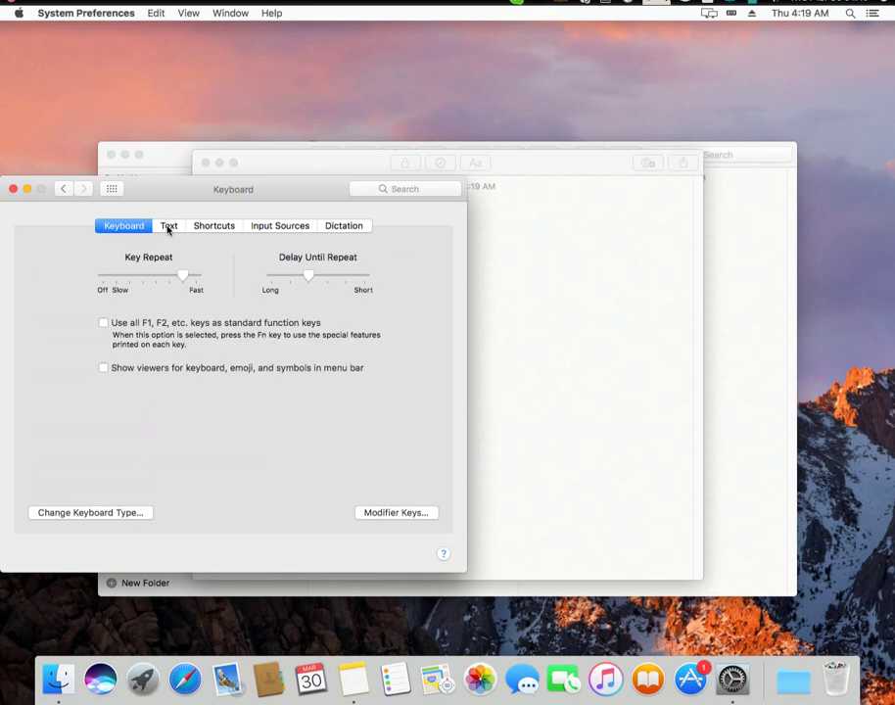
pyautogui.click(169, 227)
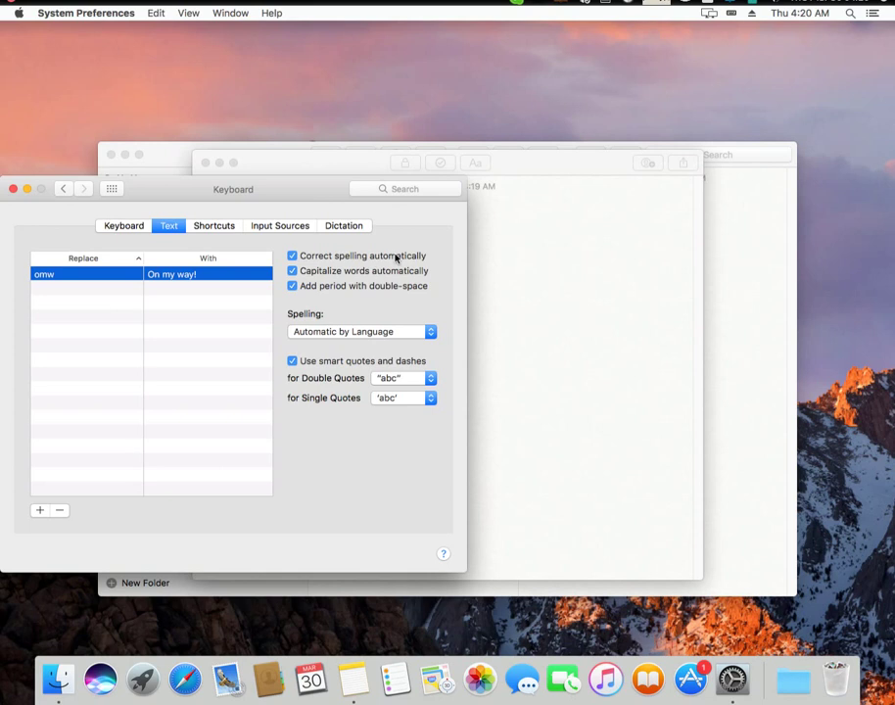
pyautogui.click(292, 255)
pyautogui.click(326, 332)
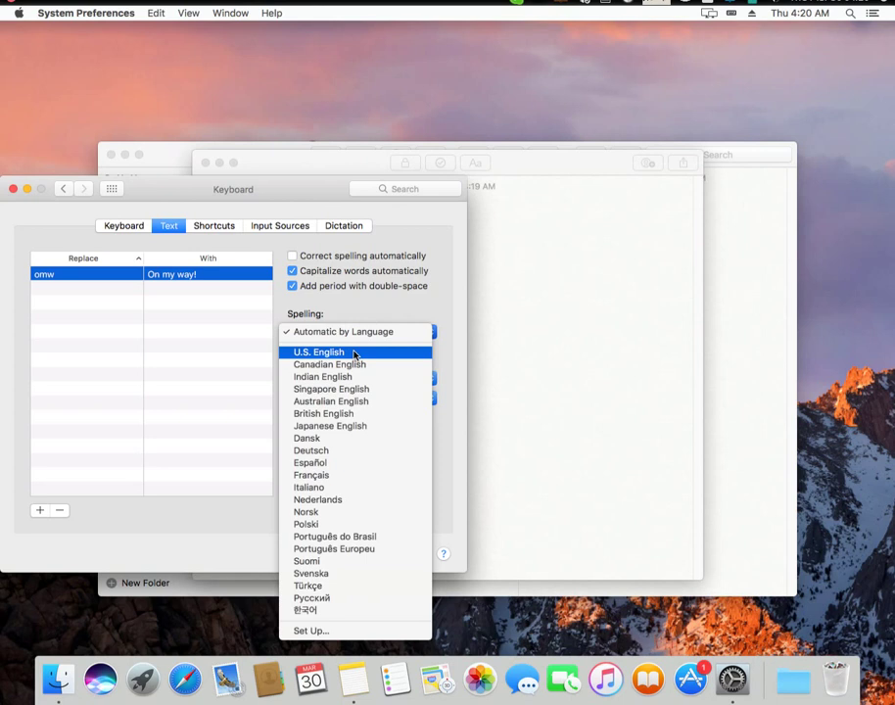
pyautogui.click(354, 353)
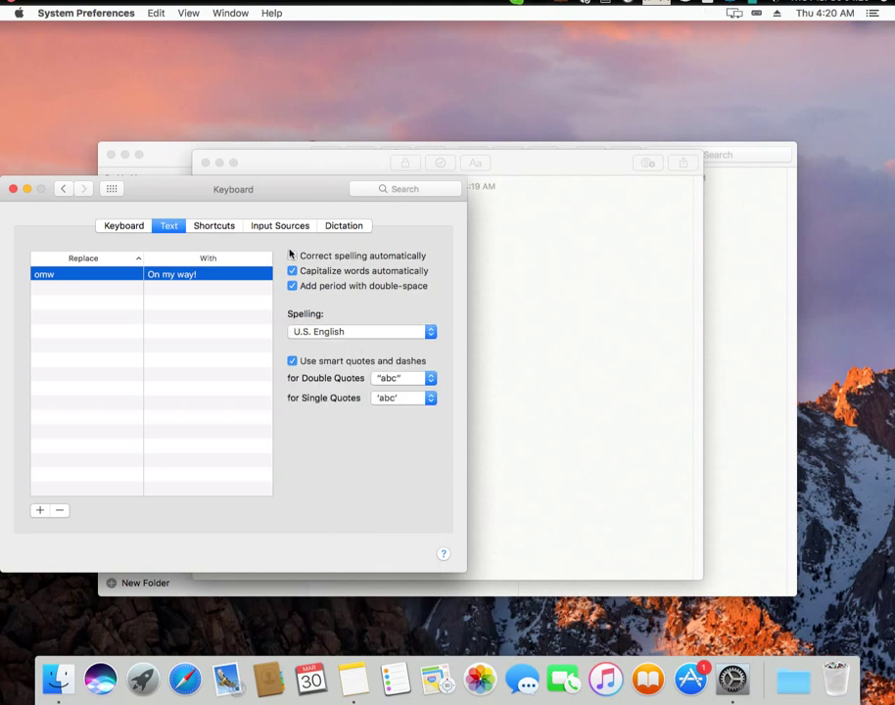
pyautogui.click(291, 255)
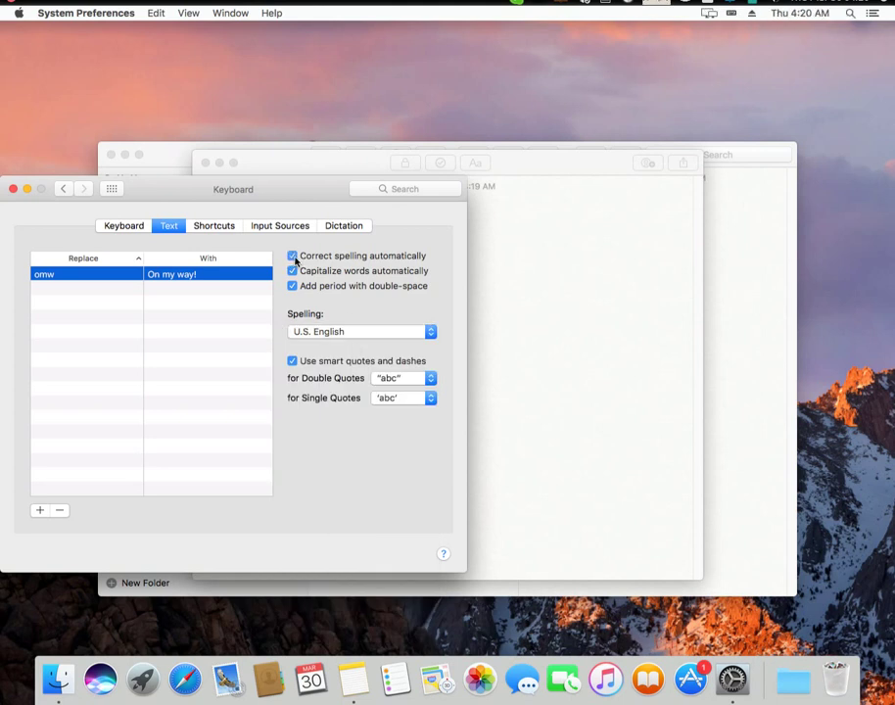
pyautogui.click(13, 188)
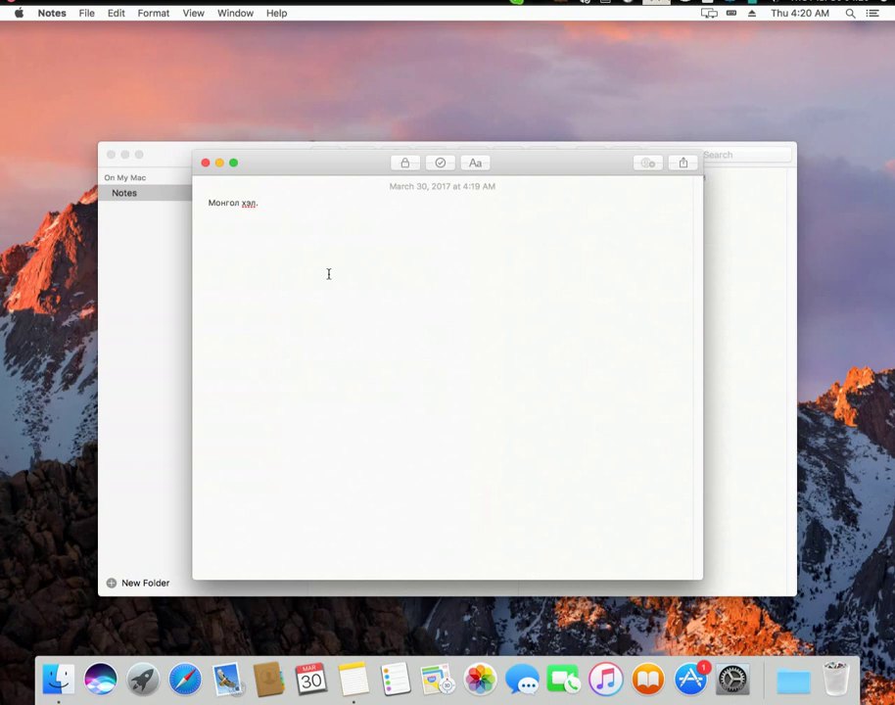
# - Continue the note with "Харах энэ бол Монгол гарын драйвэр"
pyautogui.write('Харах энэ бол Монгол гар')
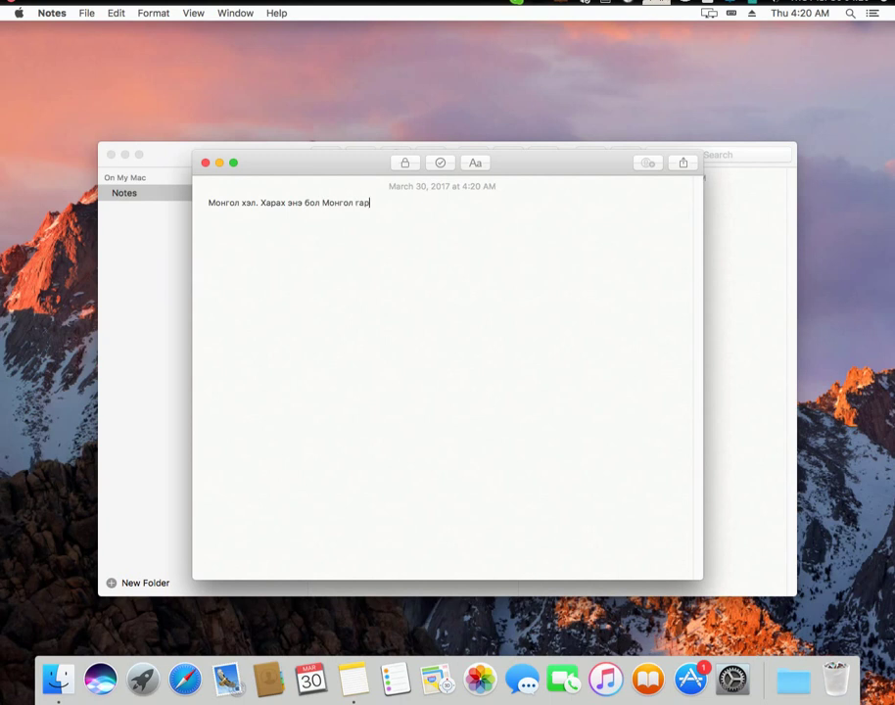
pyautogui.write('йвэр')
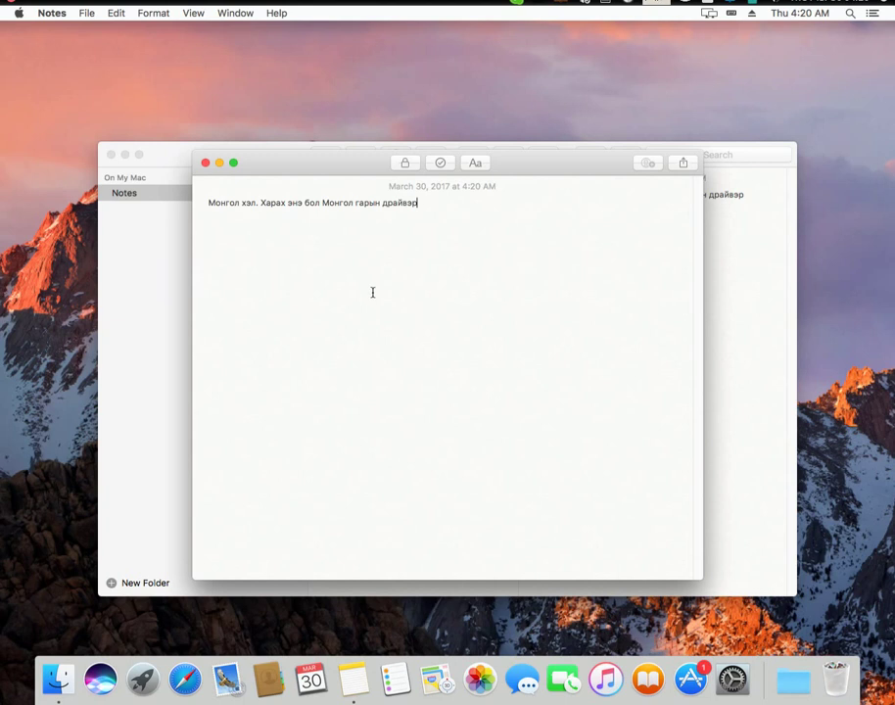
# - Reopen System Preferences and minimize it together with the separate note window and the main Notes window
pyautogui.click(732, 678)
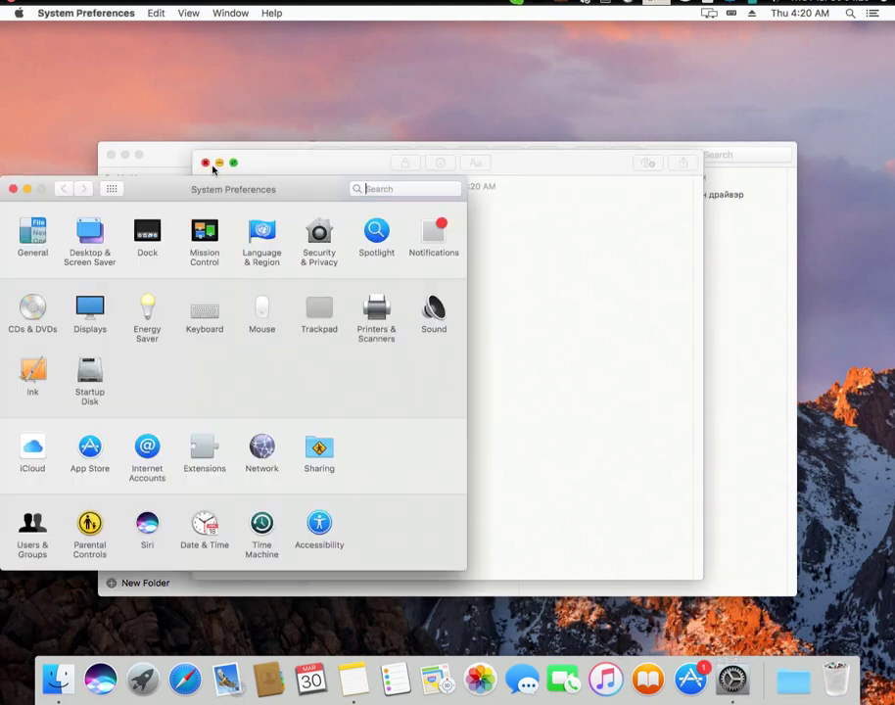
pyautogui.click(220, 161)
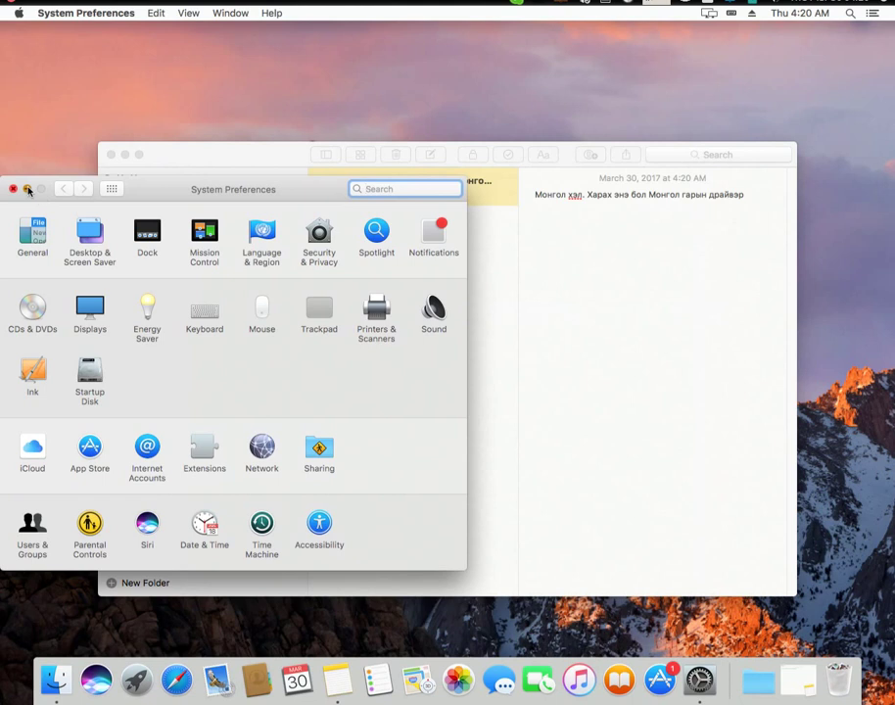
pyautogui.click(27, 188)
pyautogui.click(125, 155)
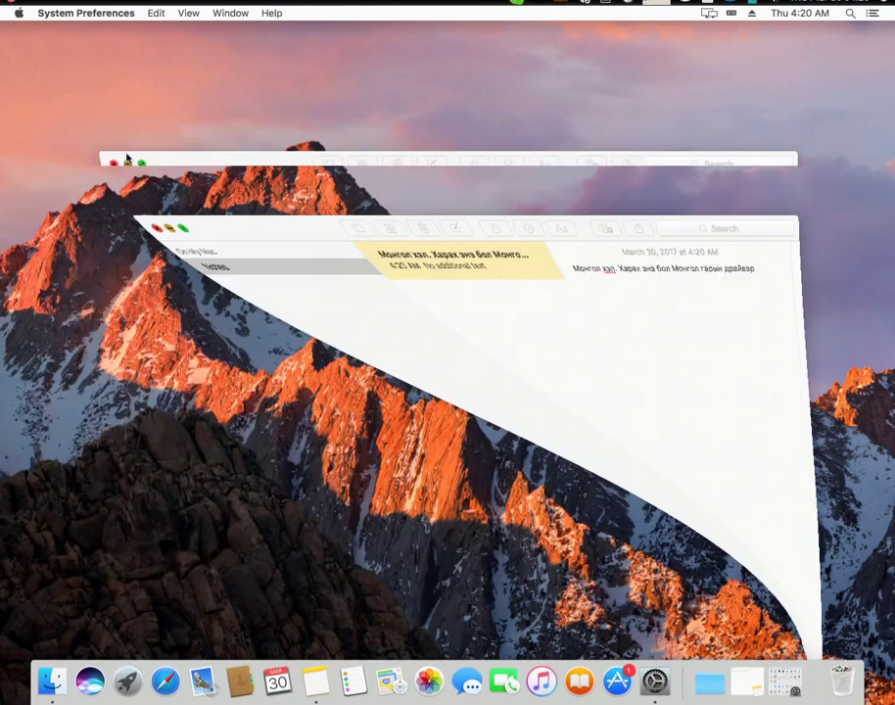
# - Switch to Finder, bring its All My Files window forward, and open the Downloads folder in a Finder window
pyautogui.click(49, 684)
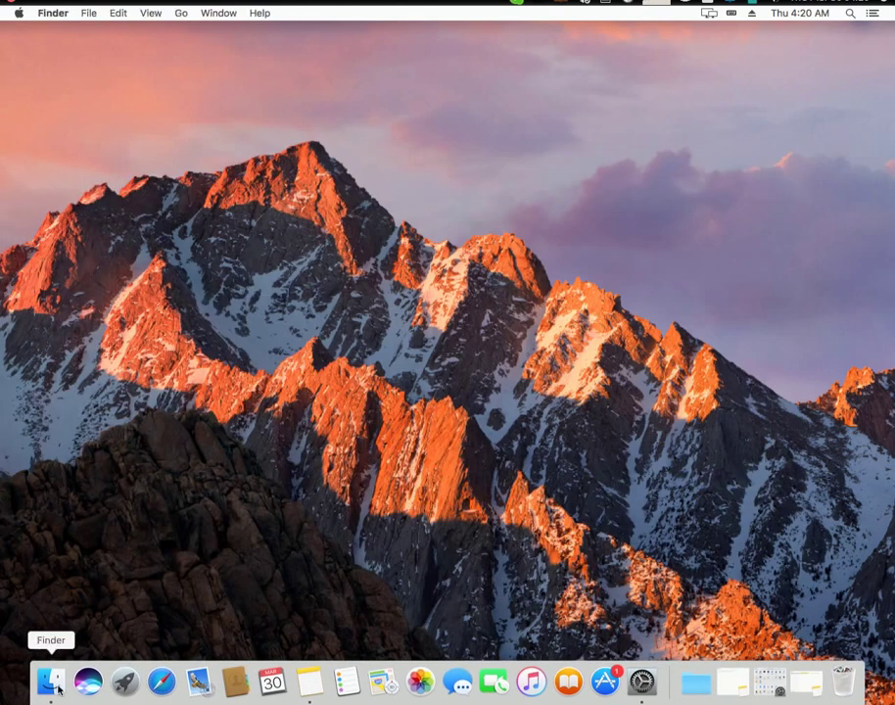
pyautogui.rightClick(50, 684)
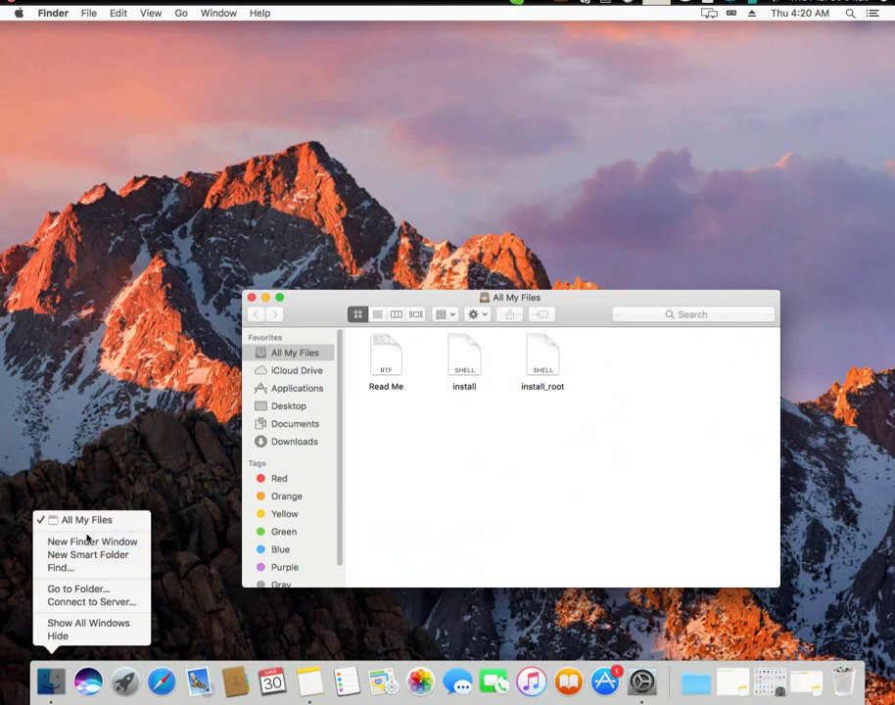
pyautogui.click(98, 622)
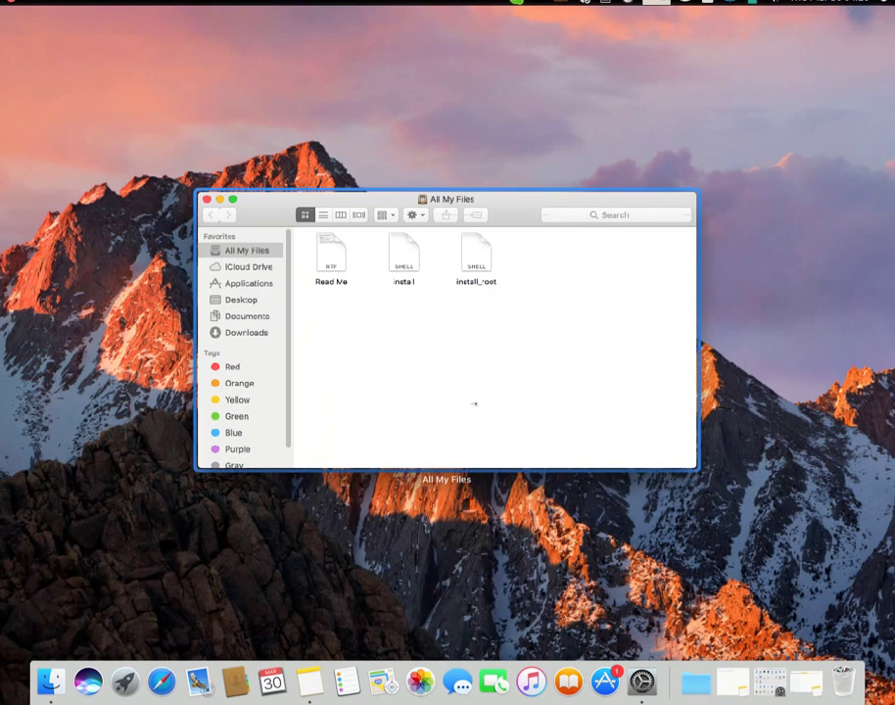
pyautogui.click(494, 356)
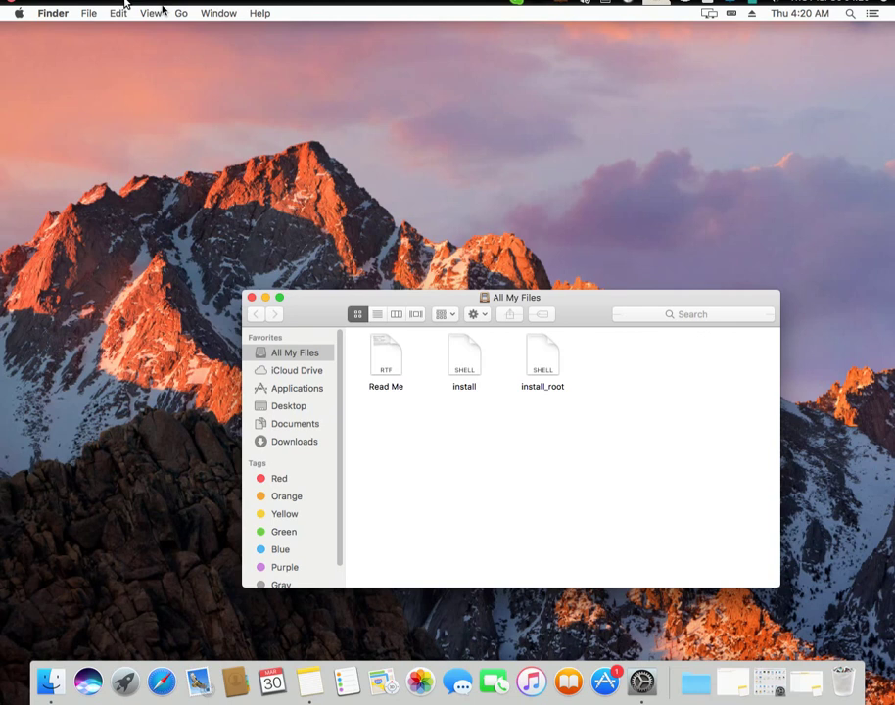
pyautogui.click(701, 689)
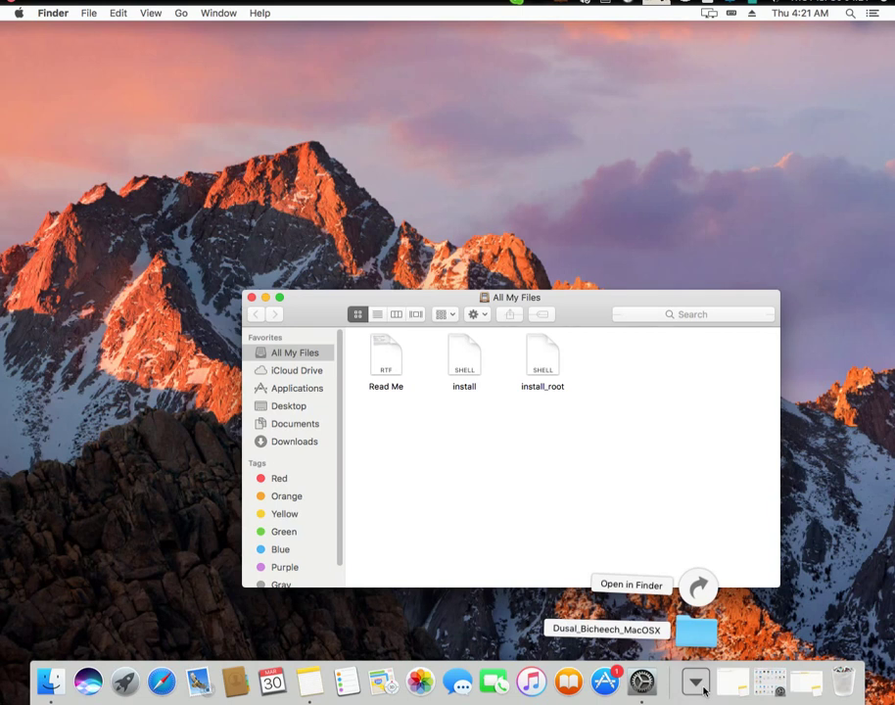
pyautogui.click(696, 587)
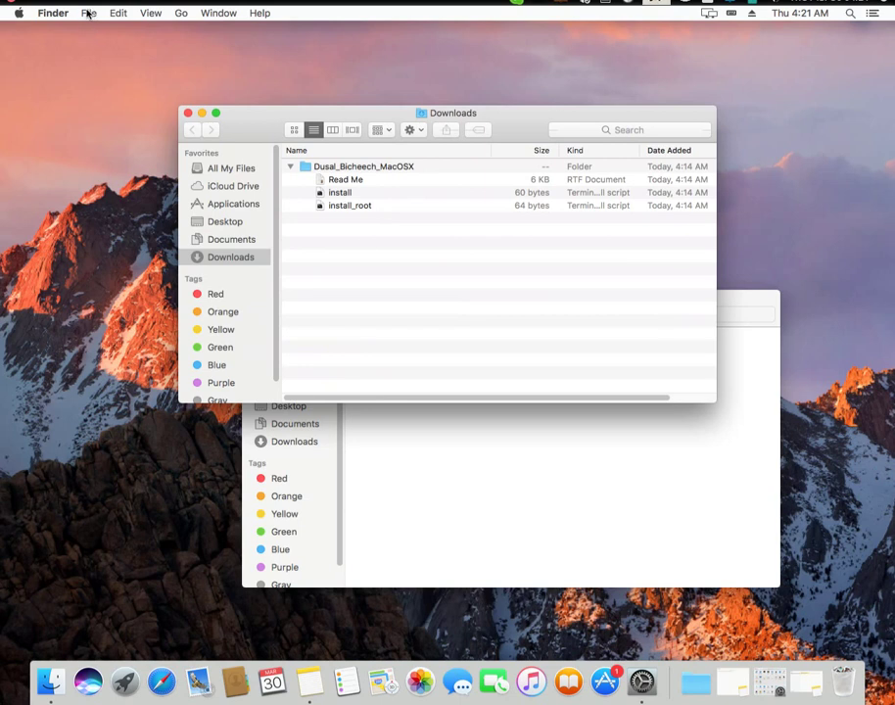
# - In a new Finder window, go to the home folder and open the Keyboard Layouts folder inside Library
pyautogui.click(47, 12)
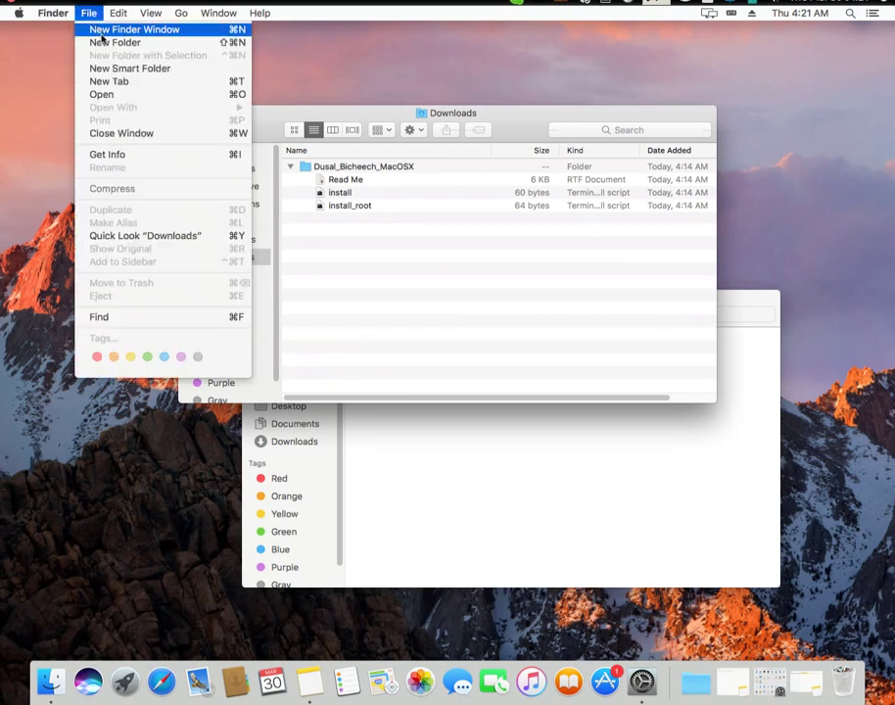
pyautogui.click(105, 29)
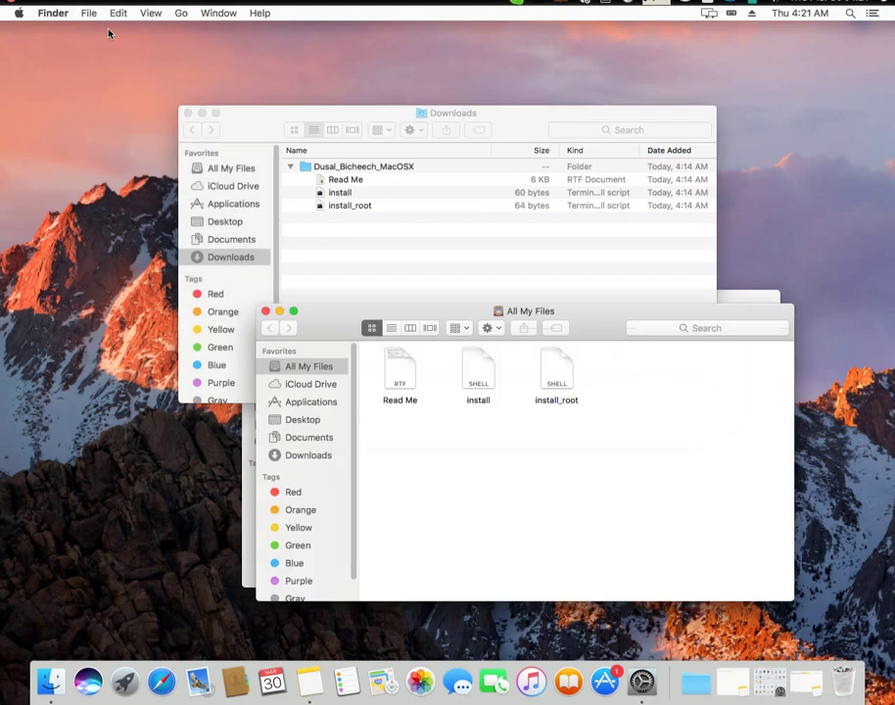
pyautogui.click(182, 12)
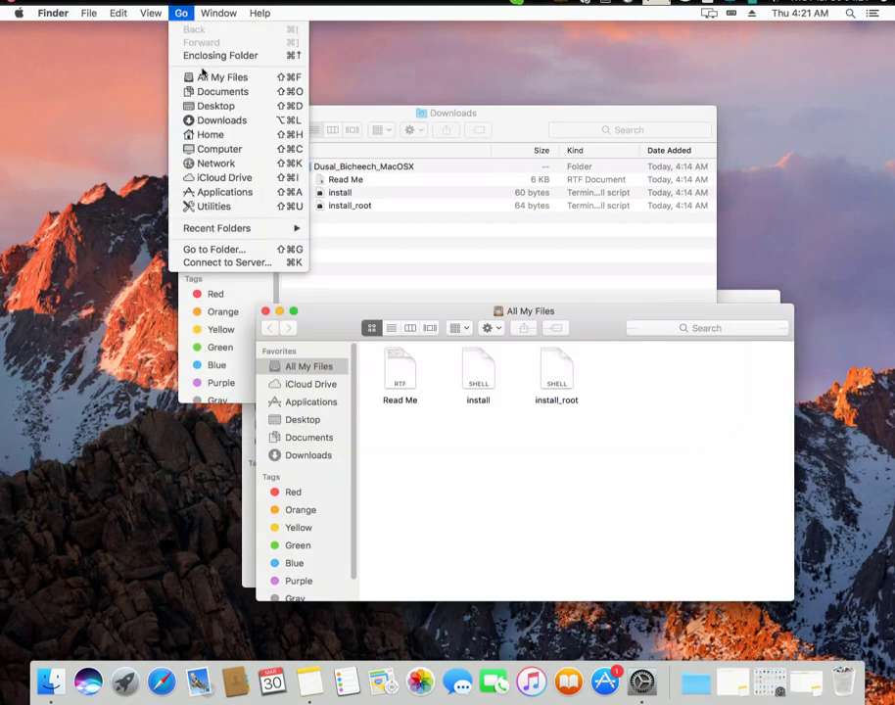
pyautogui.click(224, 137)
pyautogui.doubleClick(549, 458)
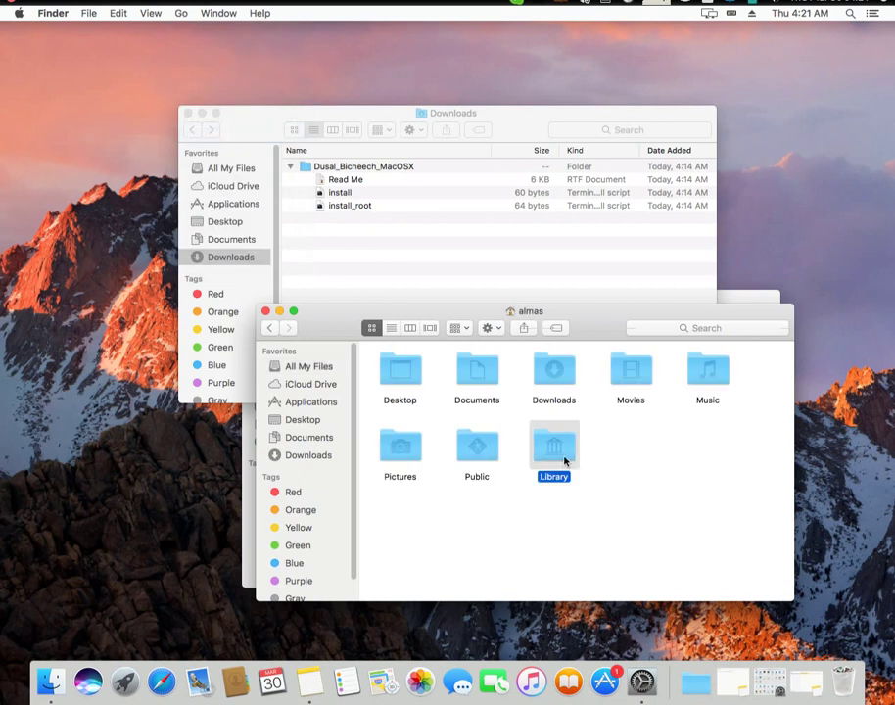
pyautogui.doubleClick(714, 377)
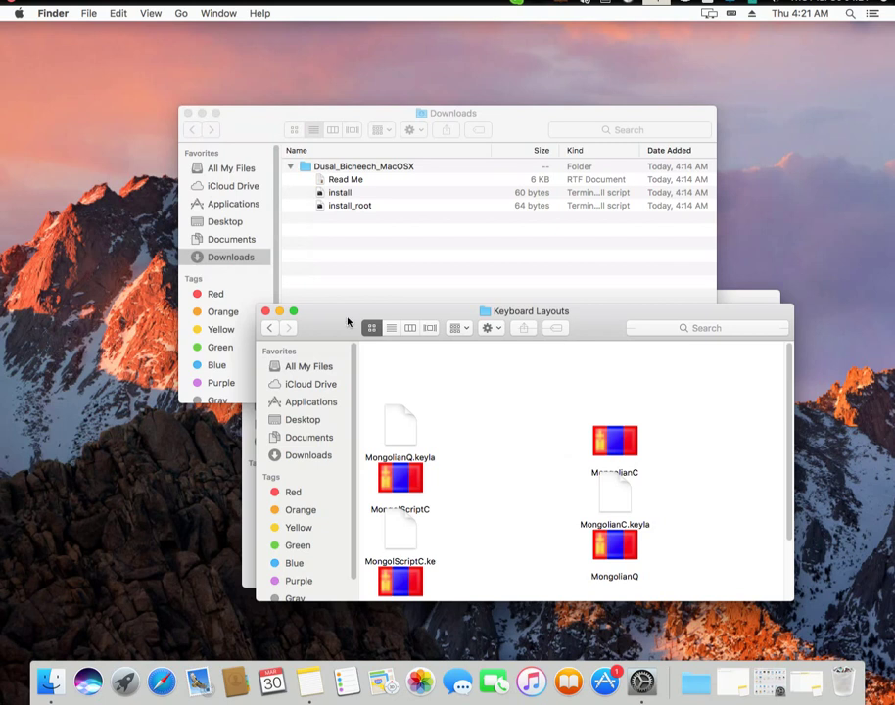
# - Enlarge the Keyboard Layouts window upward and display its files as a list
pyautogui.moveTo(365, 296); pyautogui.dragTo(386, 125)
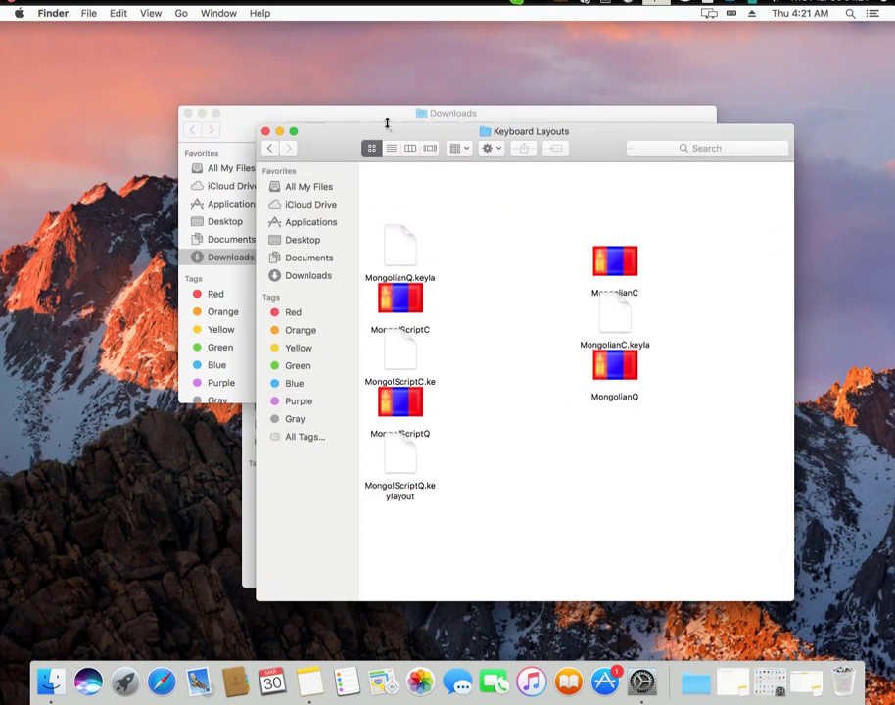
pyautogui.rightClick(581, 464)
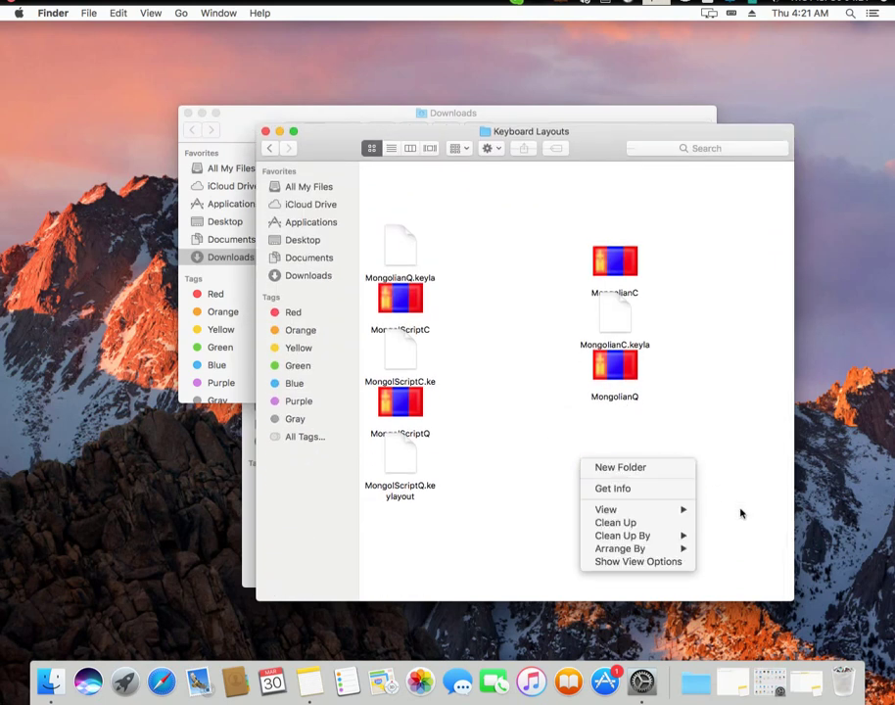
pyautogui.moveTo(666, 513)
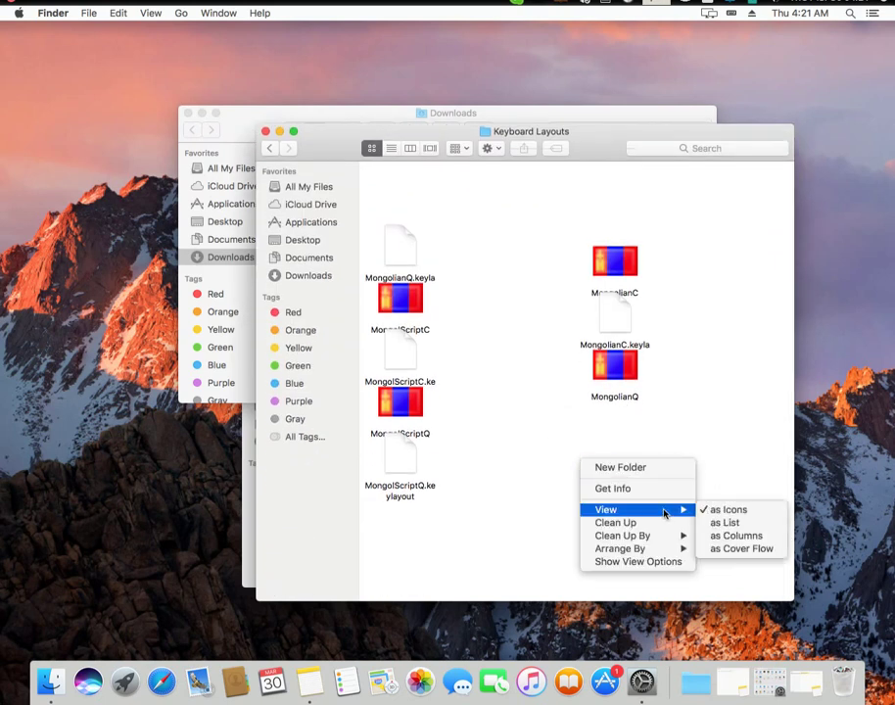
pyautogui.click(741, 523)
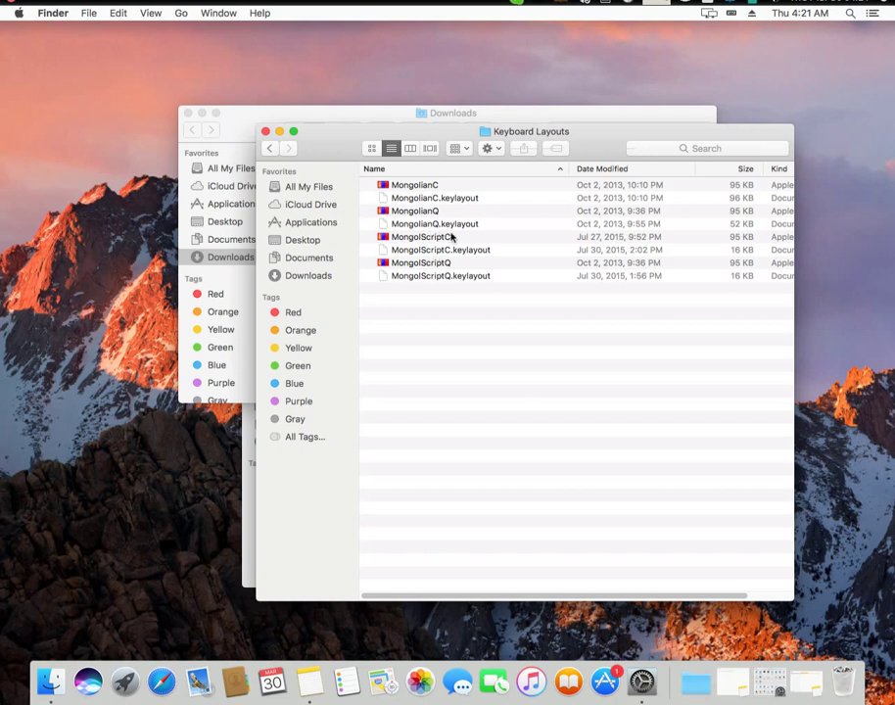
# - Copy all eight Mongolian layout files from the Keyboard Layouts folder into the Downloads folder
pyautogui.moveTo(562, 319); pyautogui.dragTo(421, 186)
pyautogui.rightClick(421, 188)
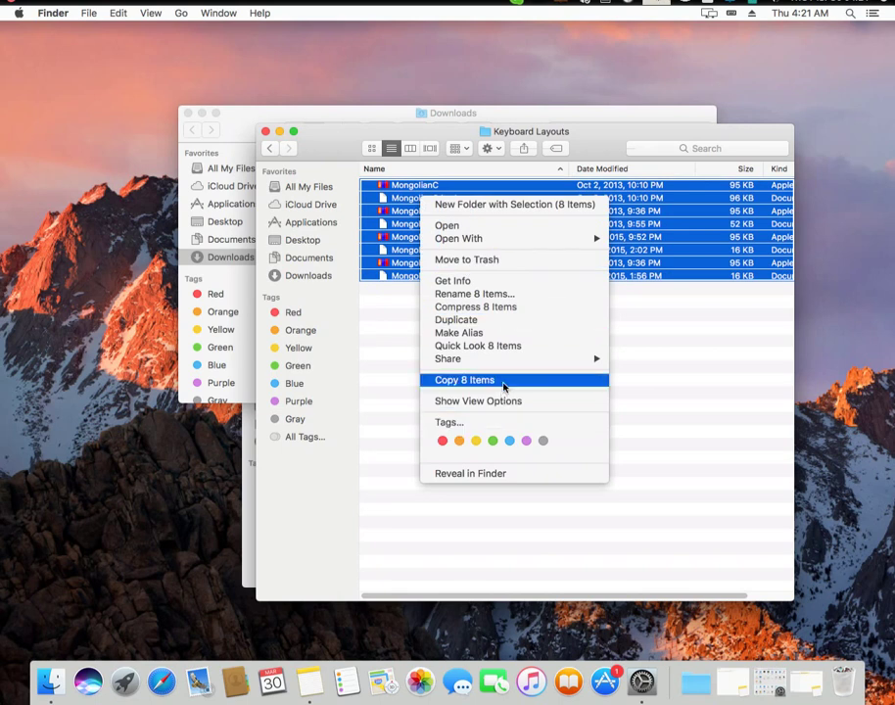
pyautogui.click(503, 380)
pyautogui.click(441, 114)
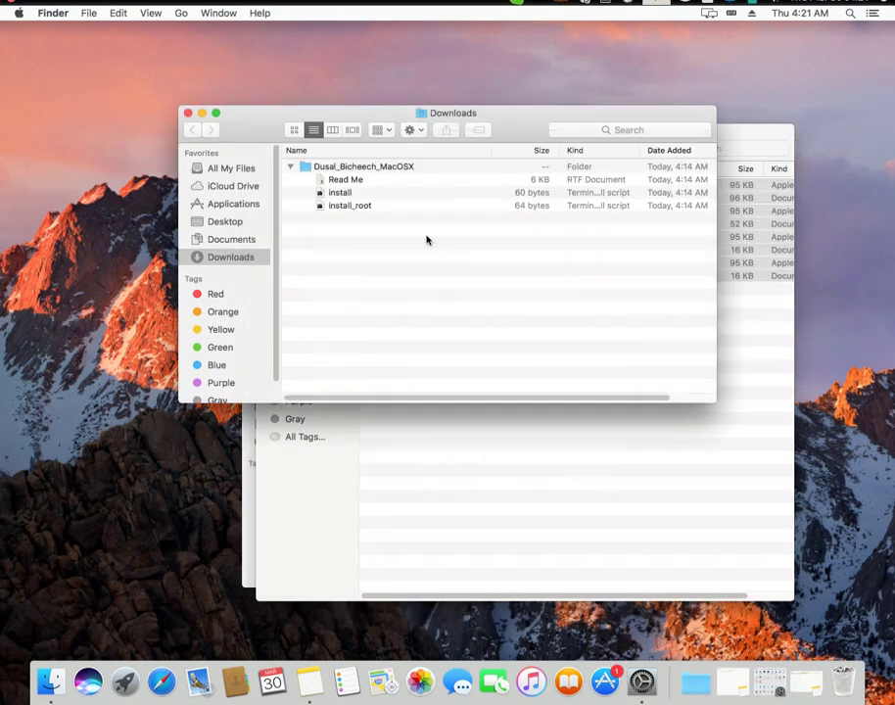
pyautogui.rightClick(413, 270)
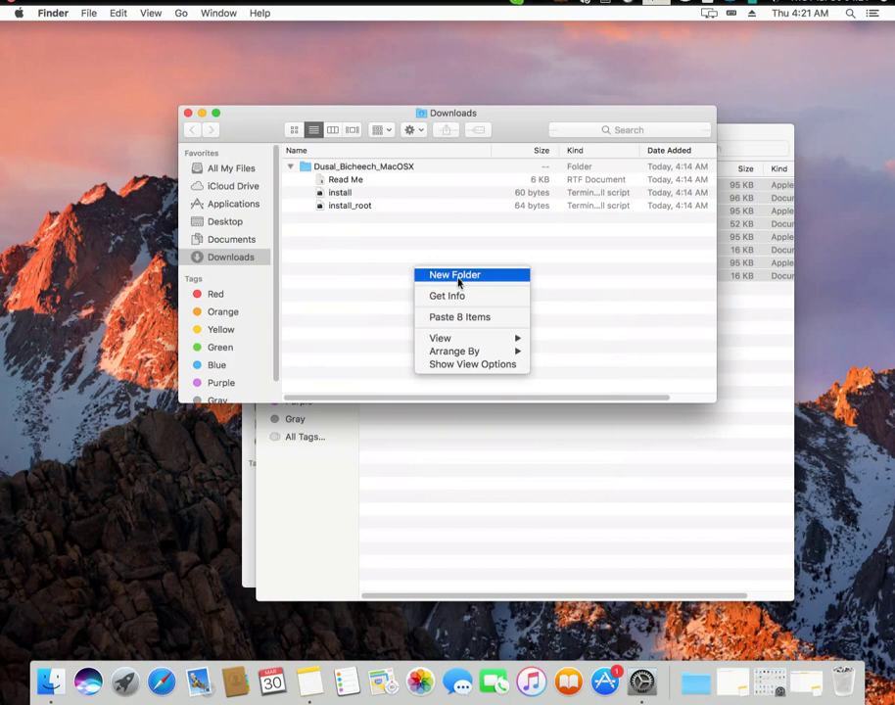
pyautogui.click(461, 320)
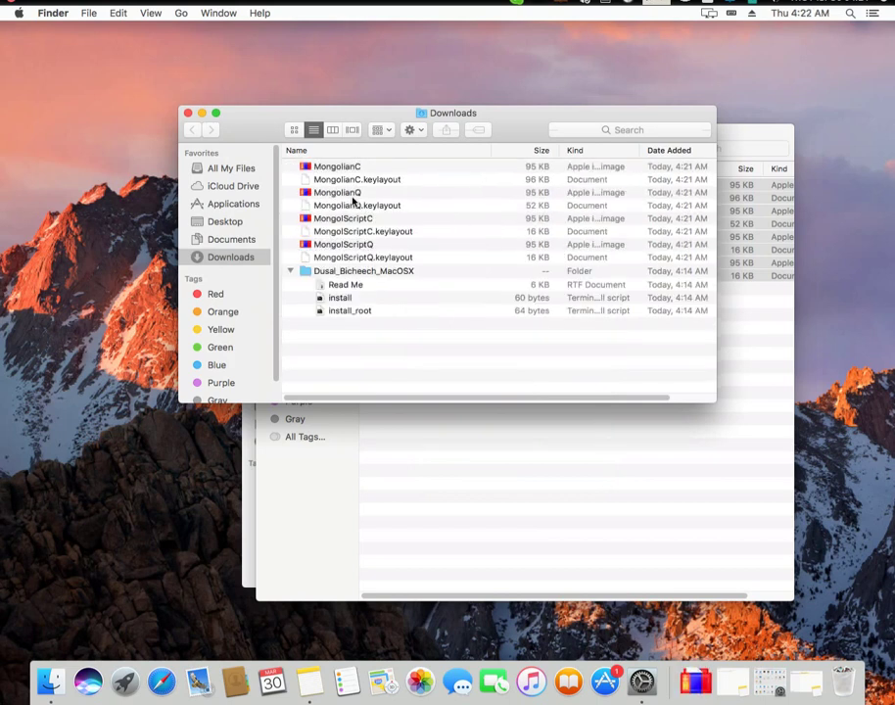
# - Move the eight copied layout files in Downloads to the Trash
pyautogui.click(376, 259)
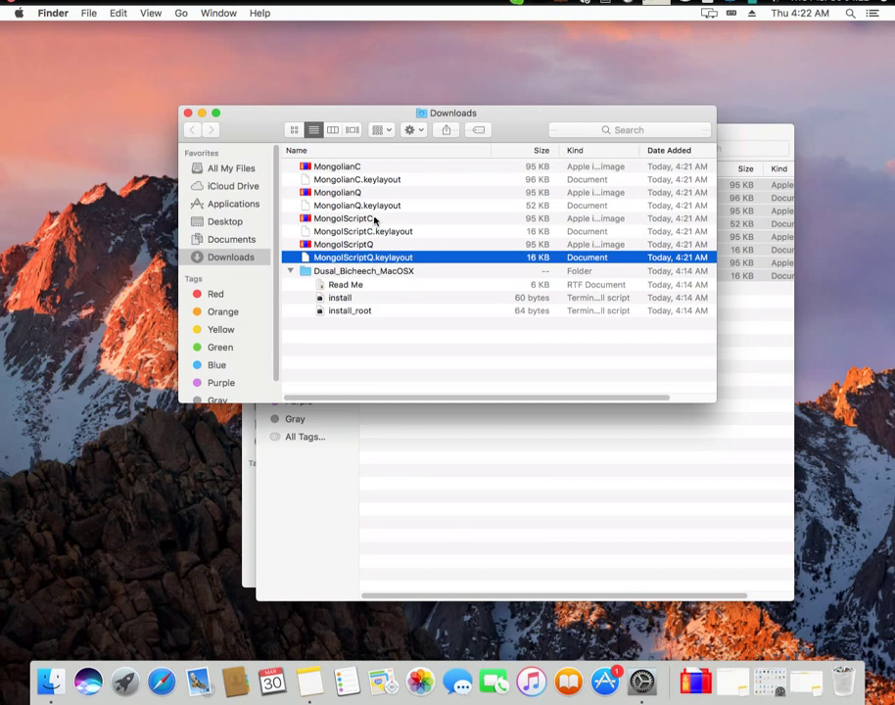
pyautogui.keyDown('shift'); pyautogui.click(357, 168); pyautogui.keyUp('shift')
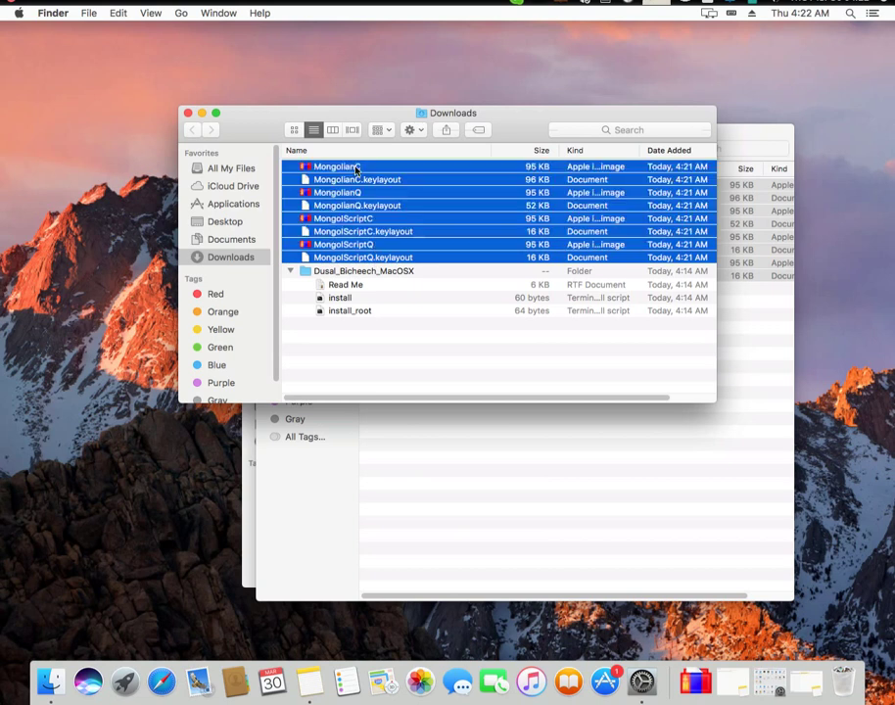
pyautogui.rightClick(357, 168)
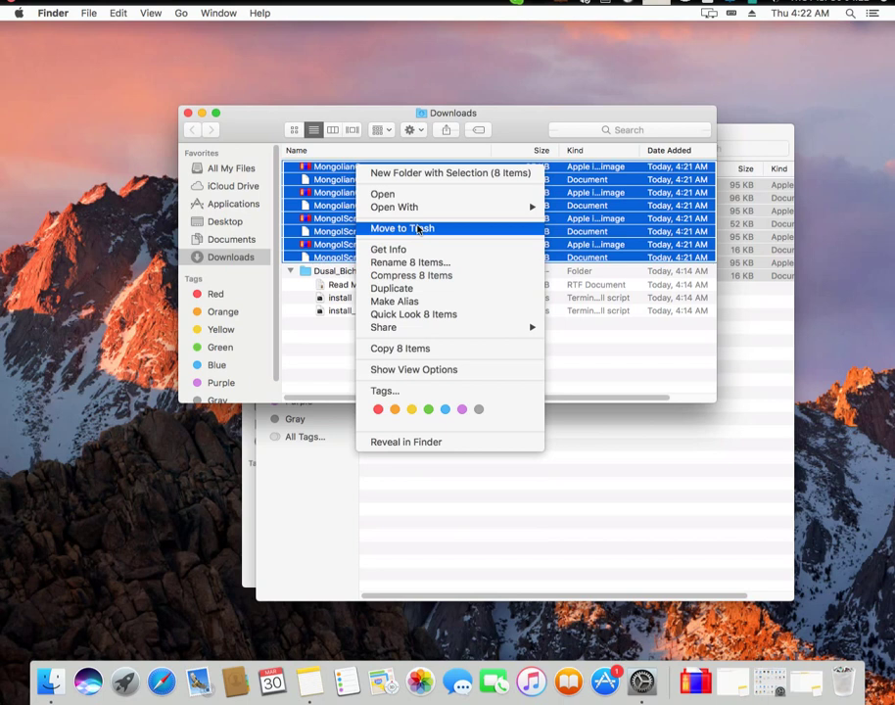
pyautogui.click(419, 229)
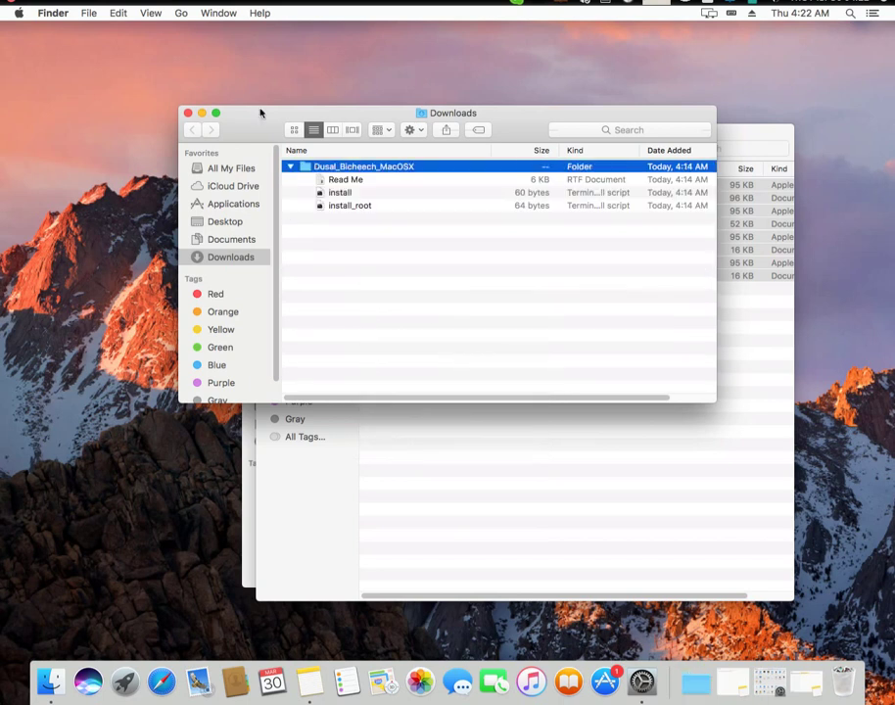
# - Close the Downloads window, move the Keyboard Layouts window toward the desktop's upper-left area, and select the MongolianQ icon file
pyautogui.click(187, 113)
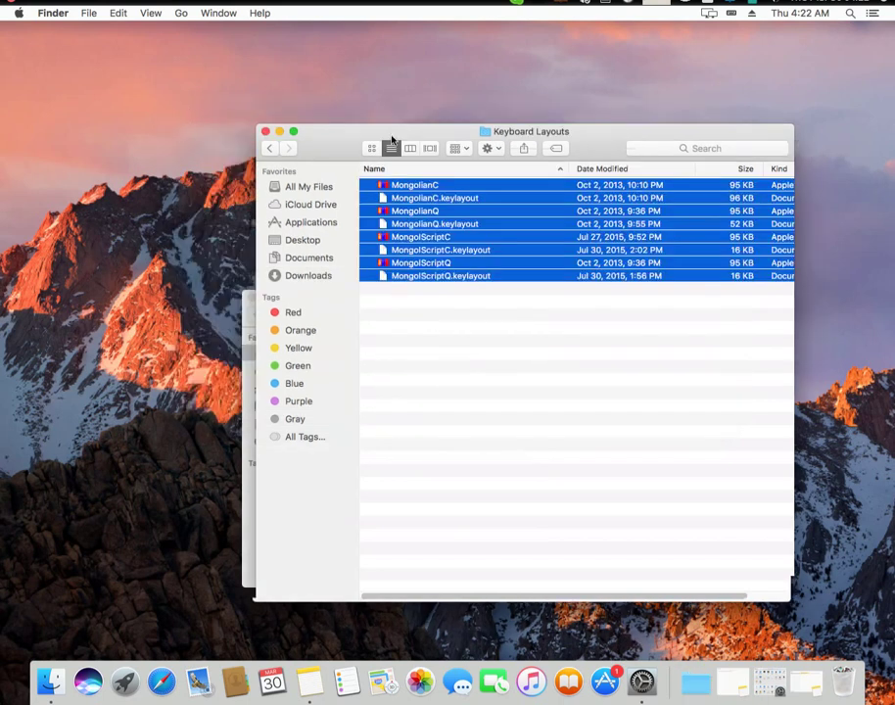
pyautogui.moveTo(392, 137); pyautogui.dragTo(199, 100)
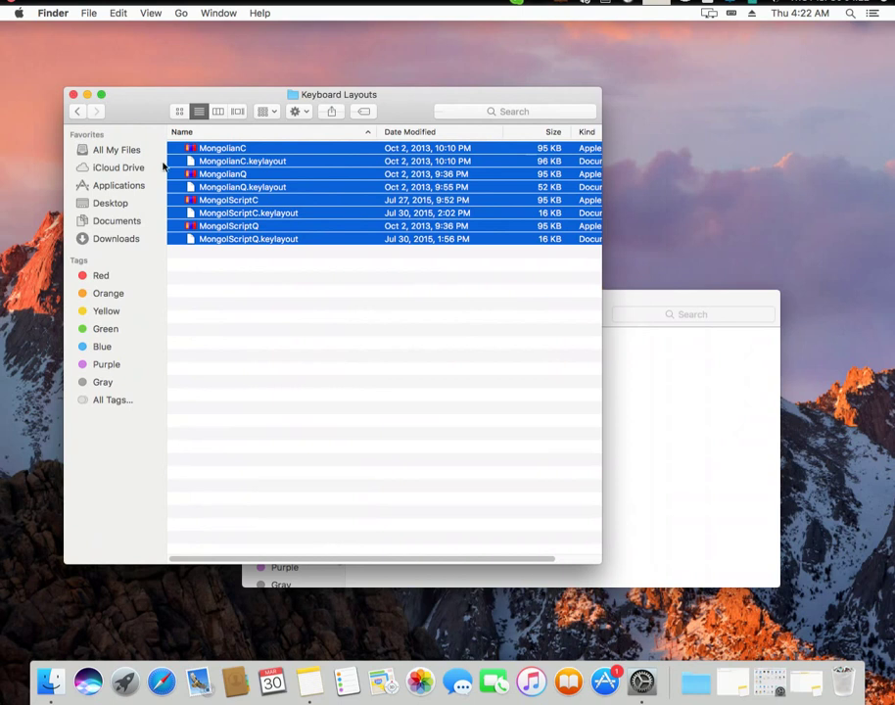
pyautogui.click(218, 175)
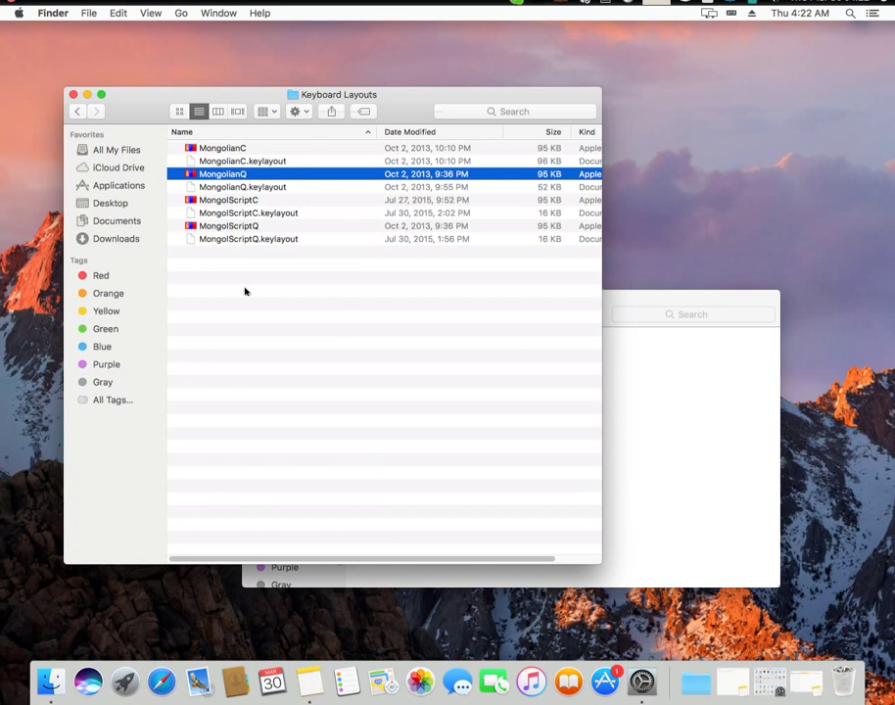
# - Bring System Preferences back onto the screen and close Finder's All My Files window
pyautogui.click(711, 391)
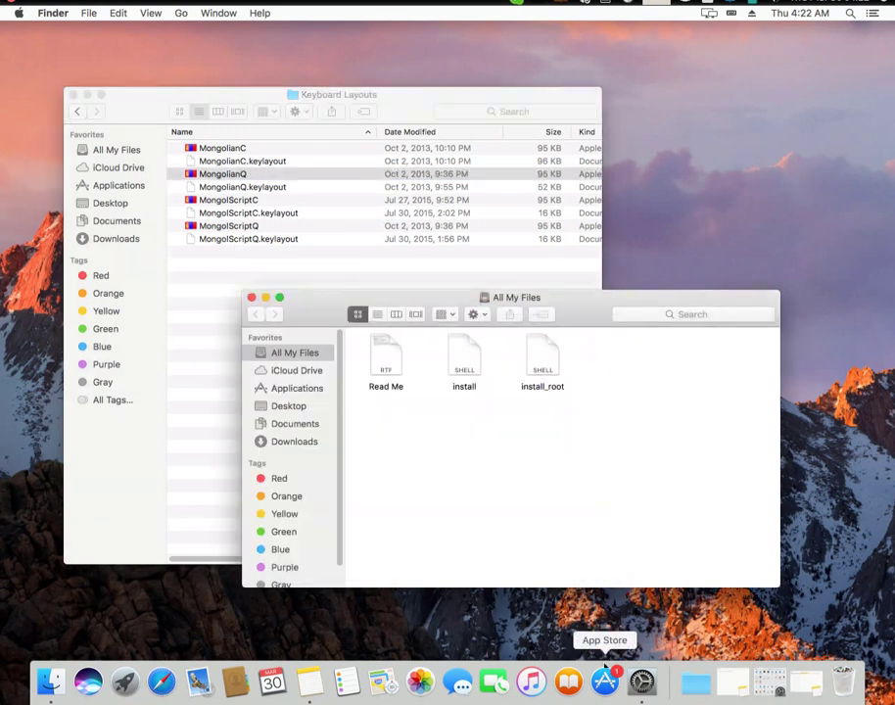
pyautogui.click(641, 681)
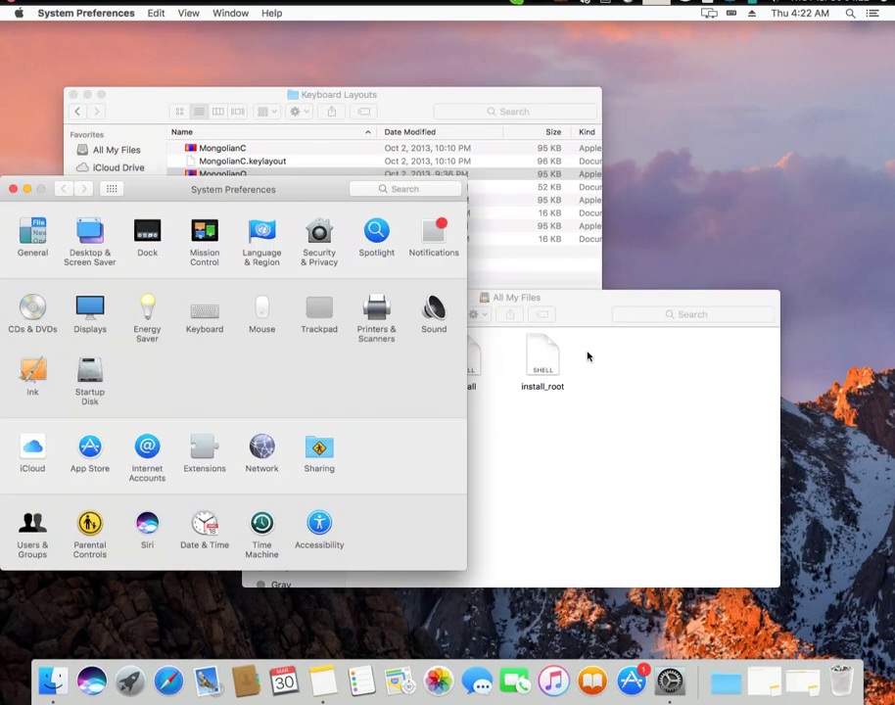
pyautogui.click(569, 305)
pyautogui.click(251, 297)
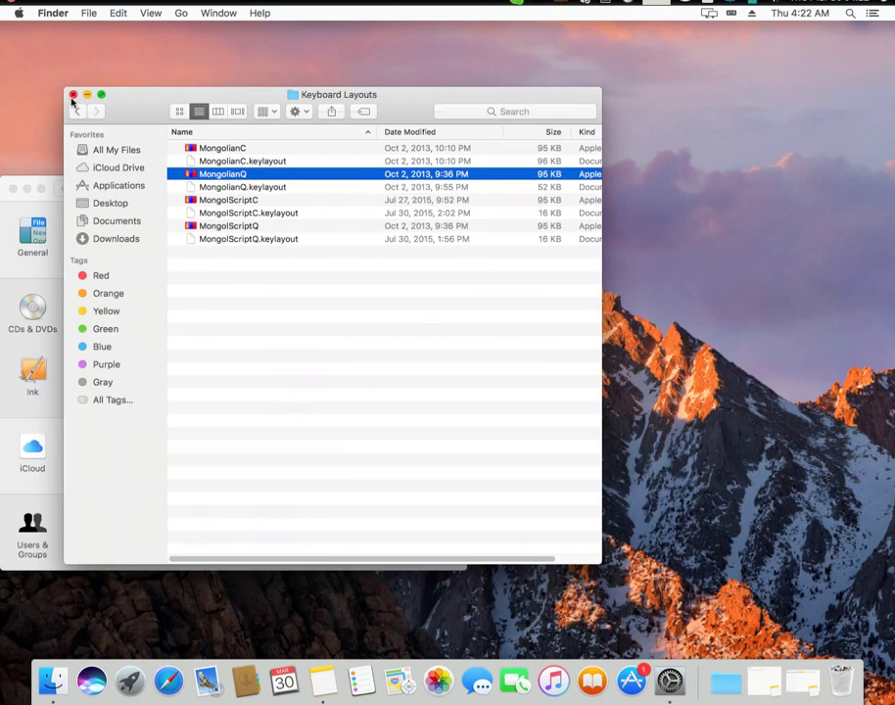
# - View the file information and preview of the MongolianQ icon file, and look through its available file actions
pyautogui.rightClick(254, 176)
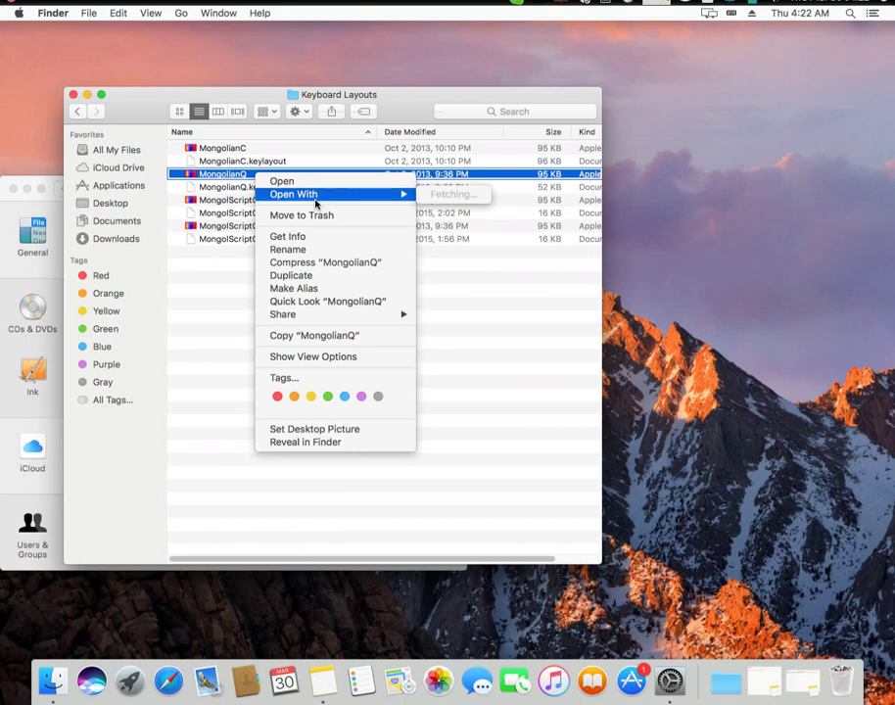
pyautogui.click(318, 236)
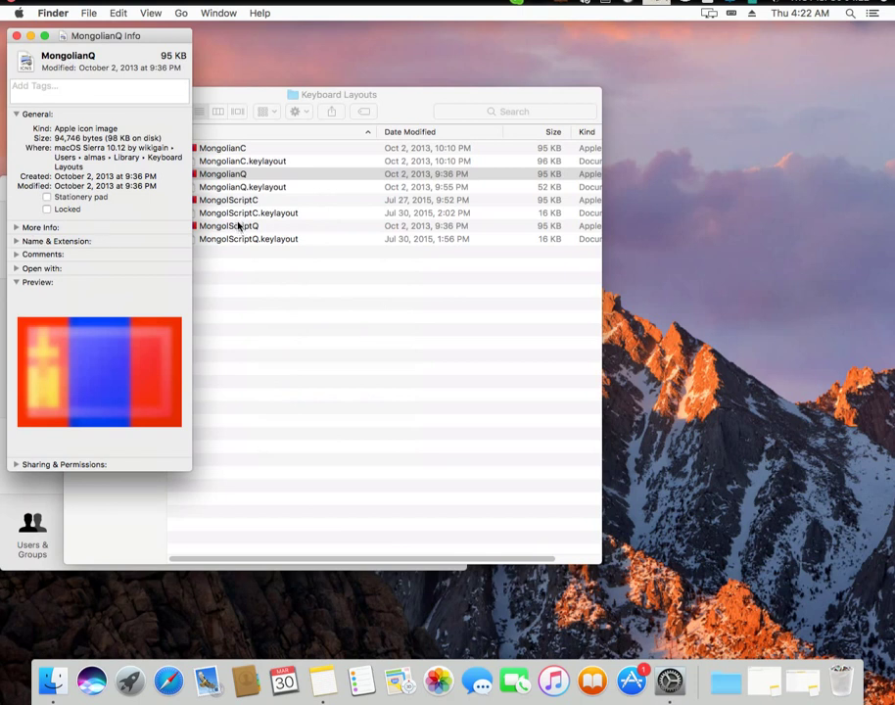
pyautogui.click(15, 35)
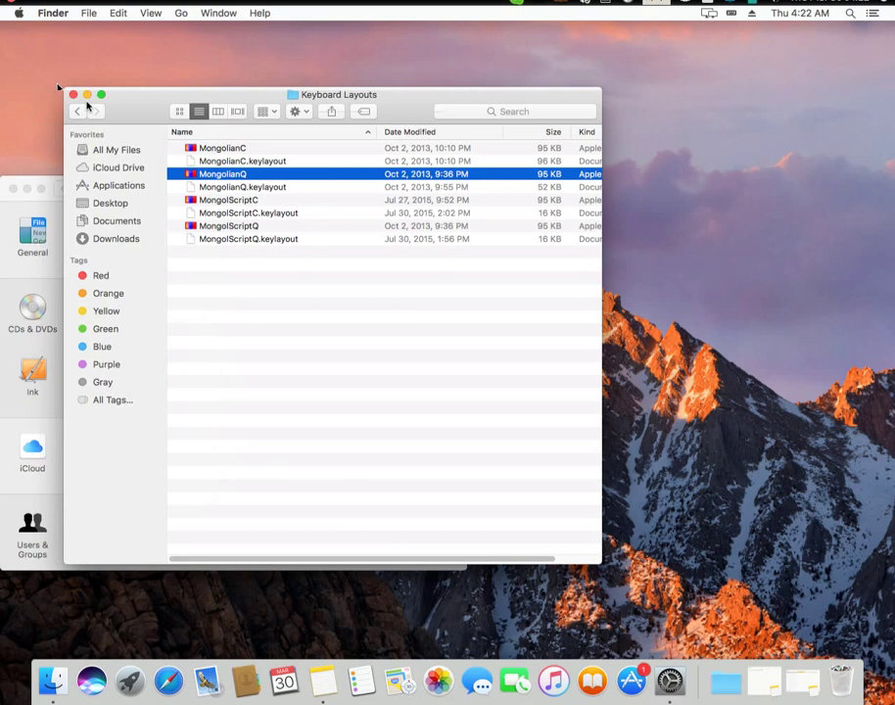
pyautogui.rightClick(193, 176)
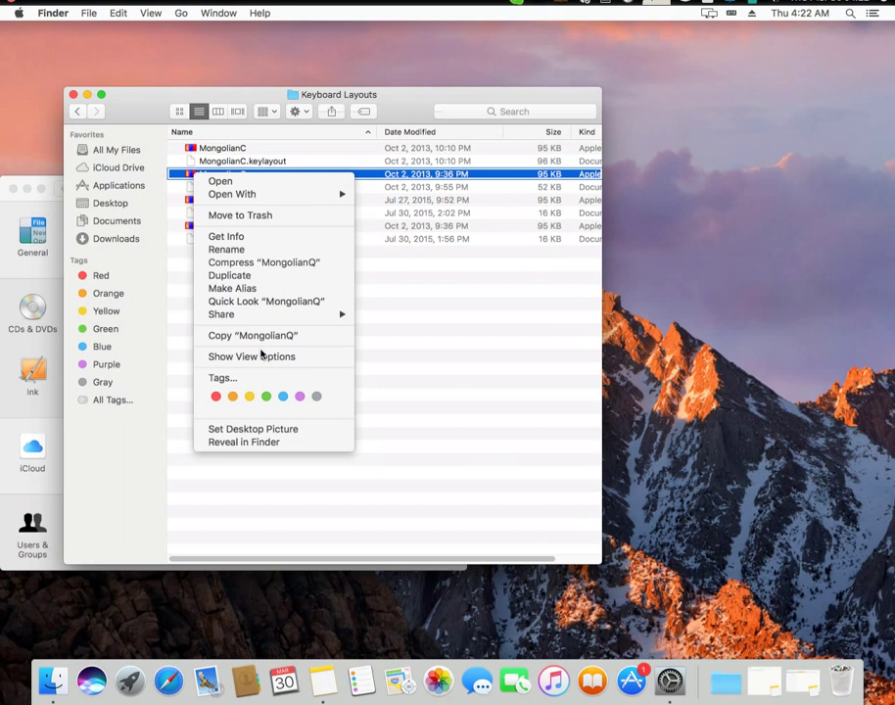
# - In System Preferences, go through Language & Region to the keyboard input sources and remove MongolianQ
pyautogui.click(21, 197)
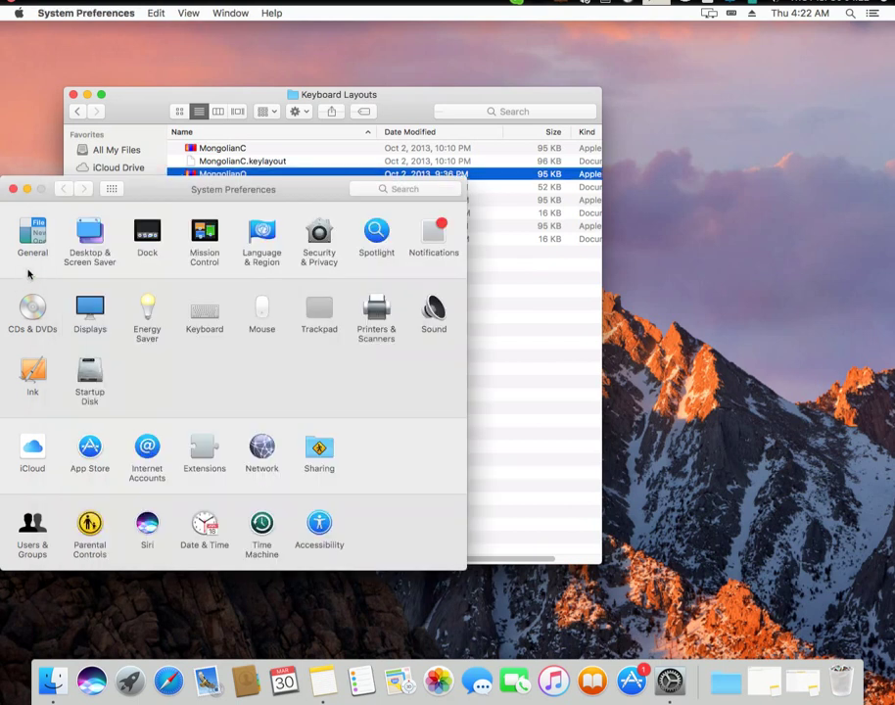
pyautogui.click(260, 245)
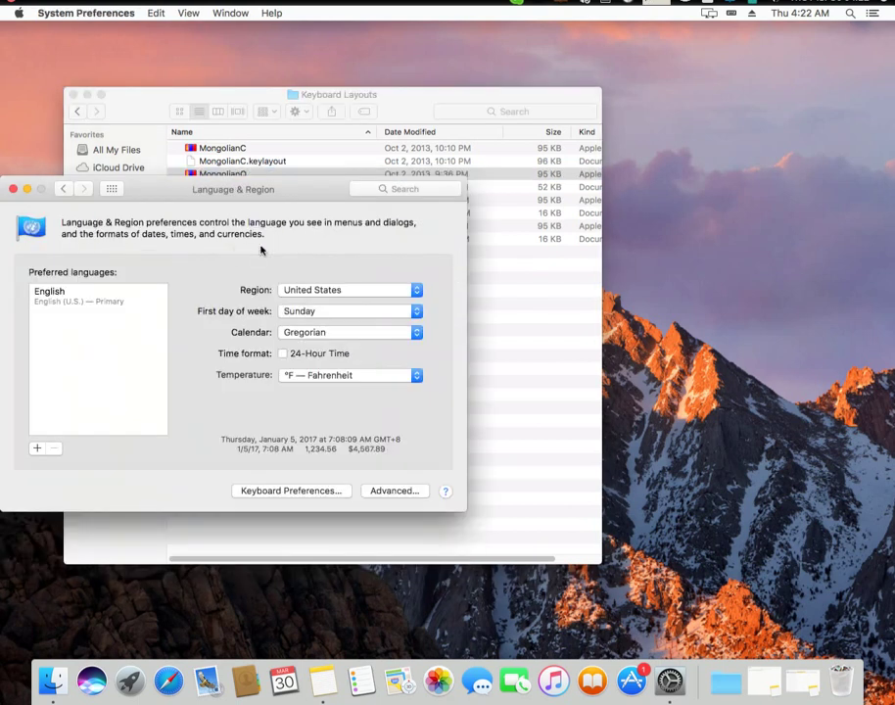
pyautogui.click(273, 491)
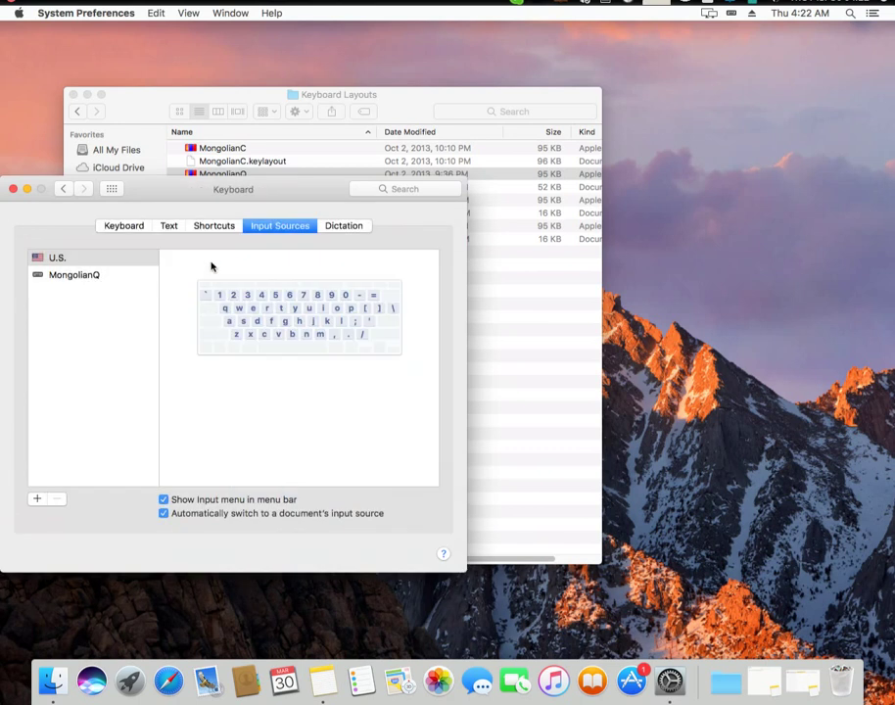
pyautogui.click(85, 278)
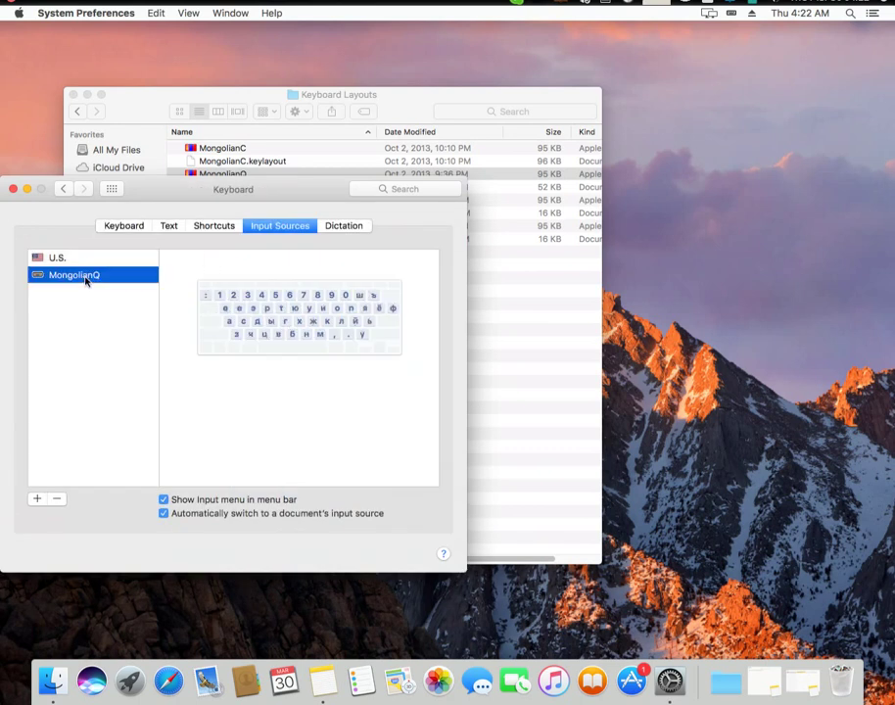
pyautogui.click(58, 499)
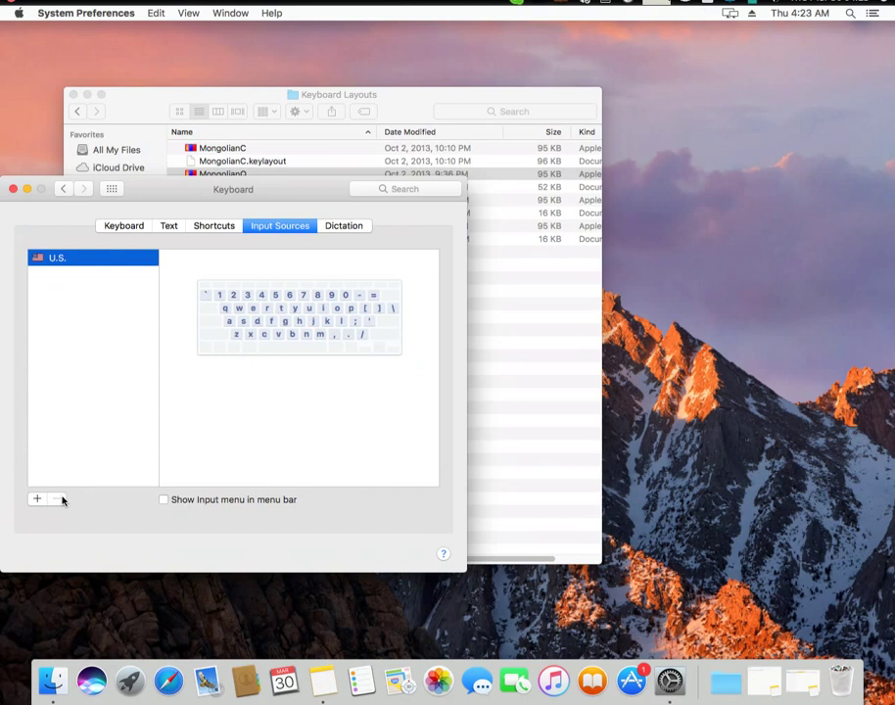
# - Search the available input sources for "mongol", add the MongolianQ entry with the flag icon, and show its key layout
pyautogui.click(38, 499)
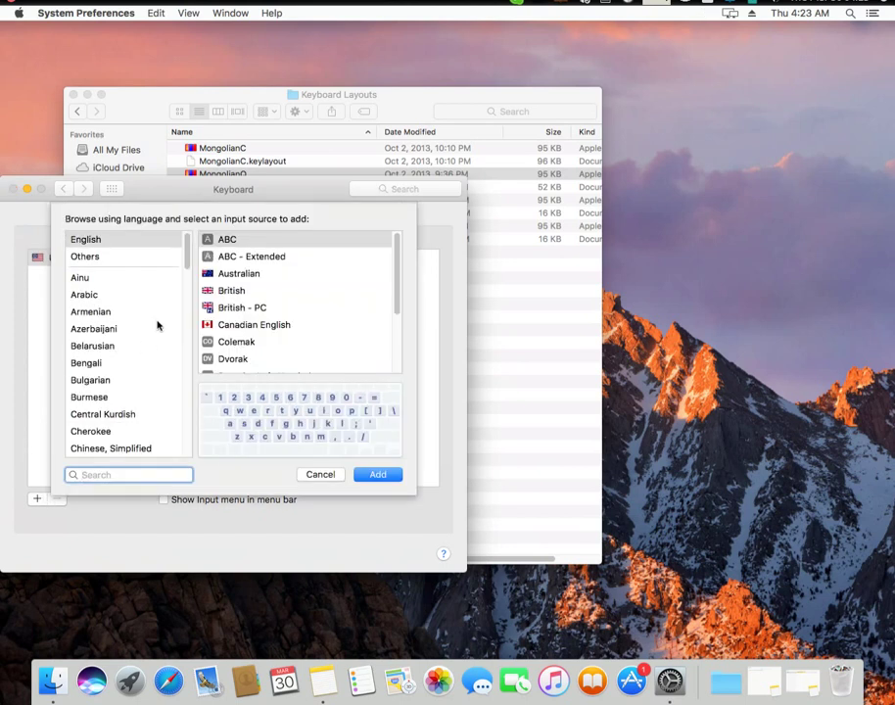
pyautogui.write('mongol')
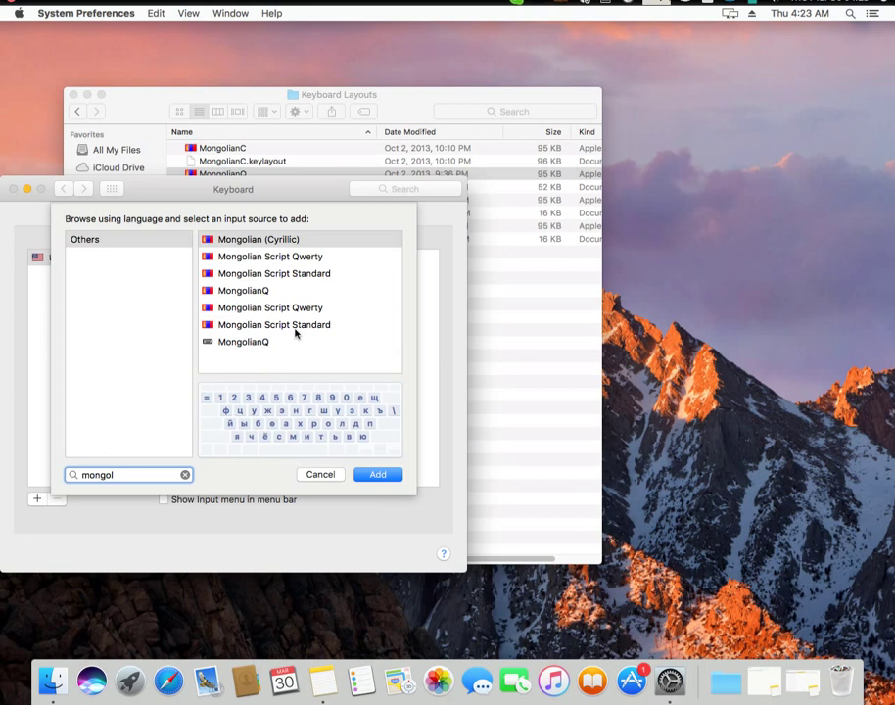
pyautogui.click(244, 291)
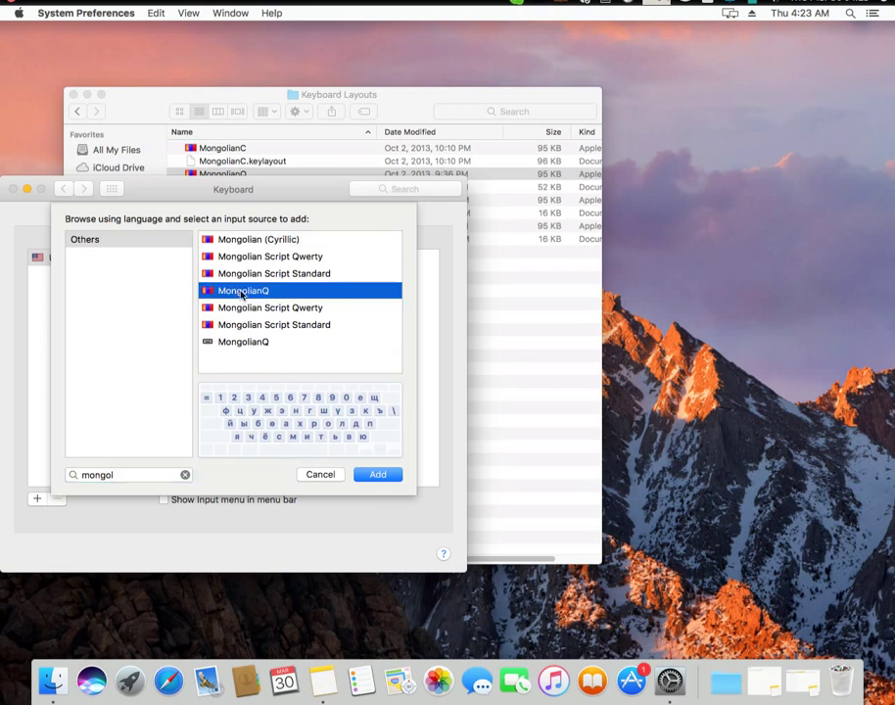
pyautogui.click(390, 475)
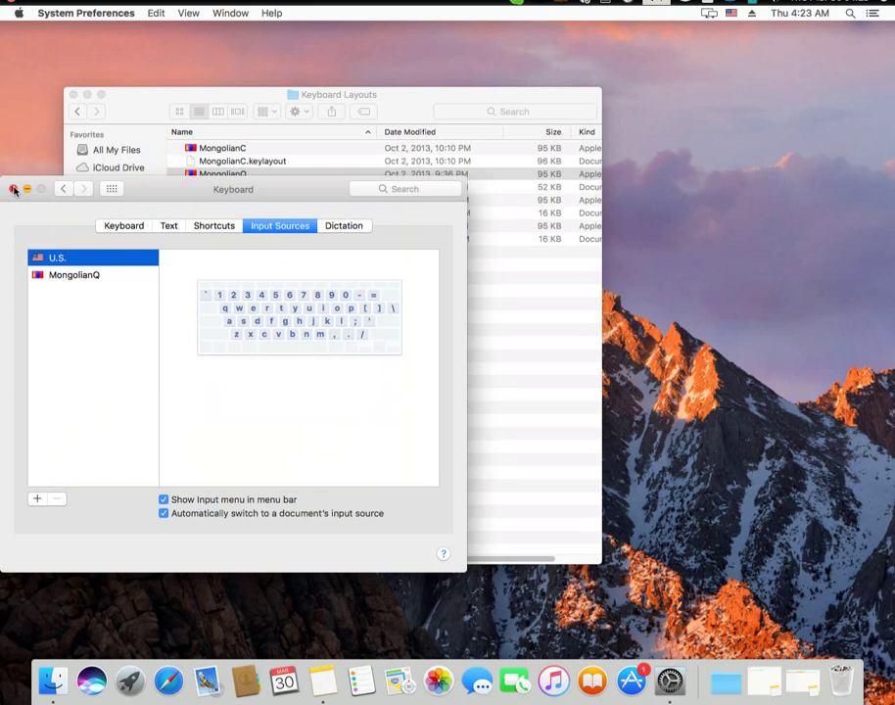
pyautogui.click(98, 277)
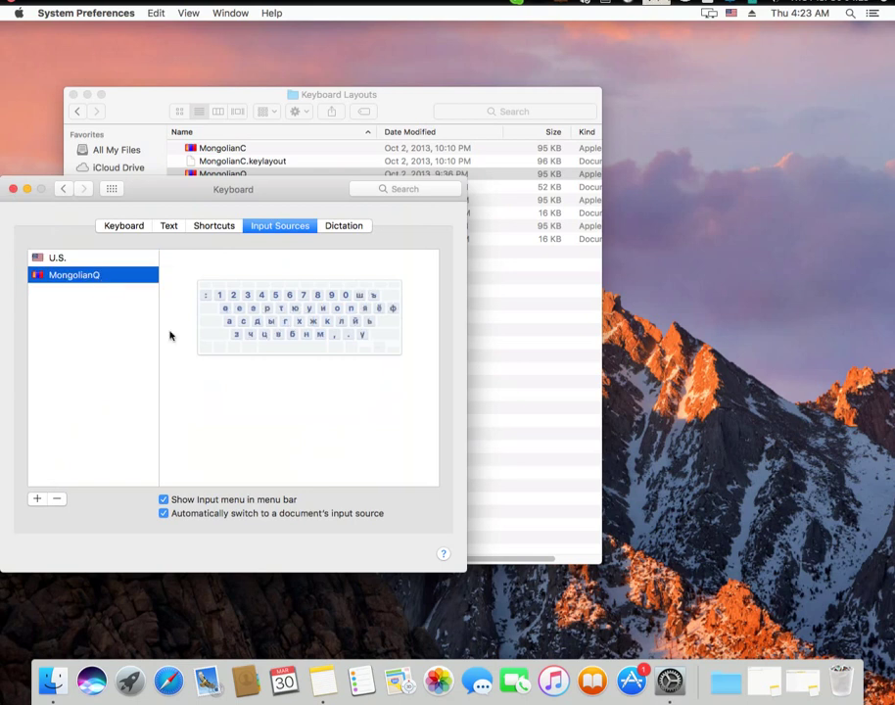
# - Close the System Preferences window and the Keyboard Layouts folder window
pyautogui.click(13, 189)
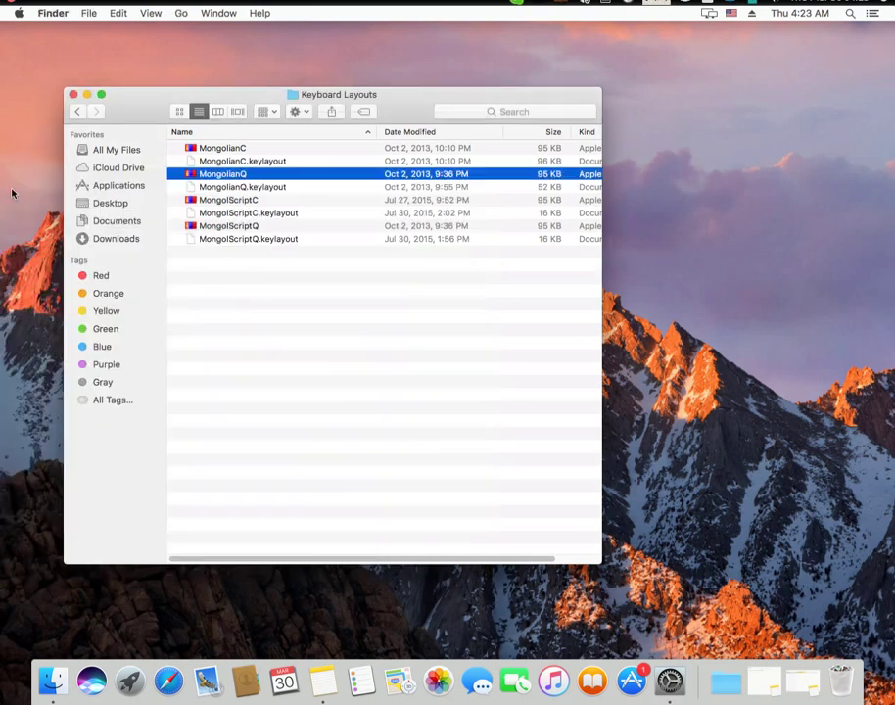
pyautogui.click(73, 94)
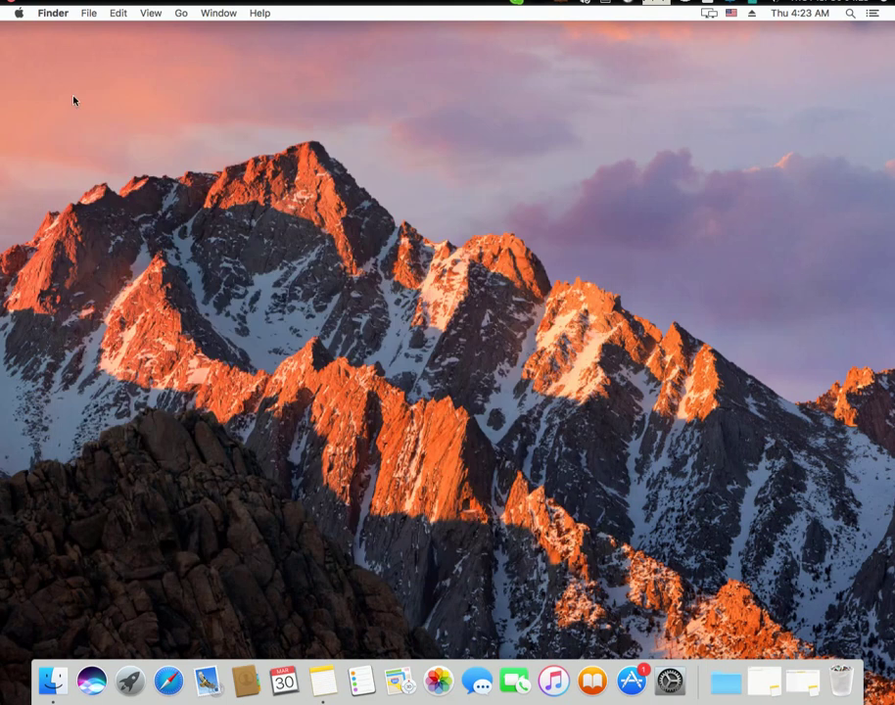
# - Restore the minimized note window in Notes and clear all text from the note
pyautogui.click(763, 681)
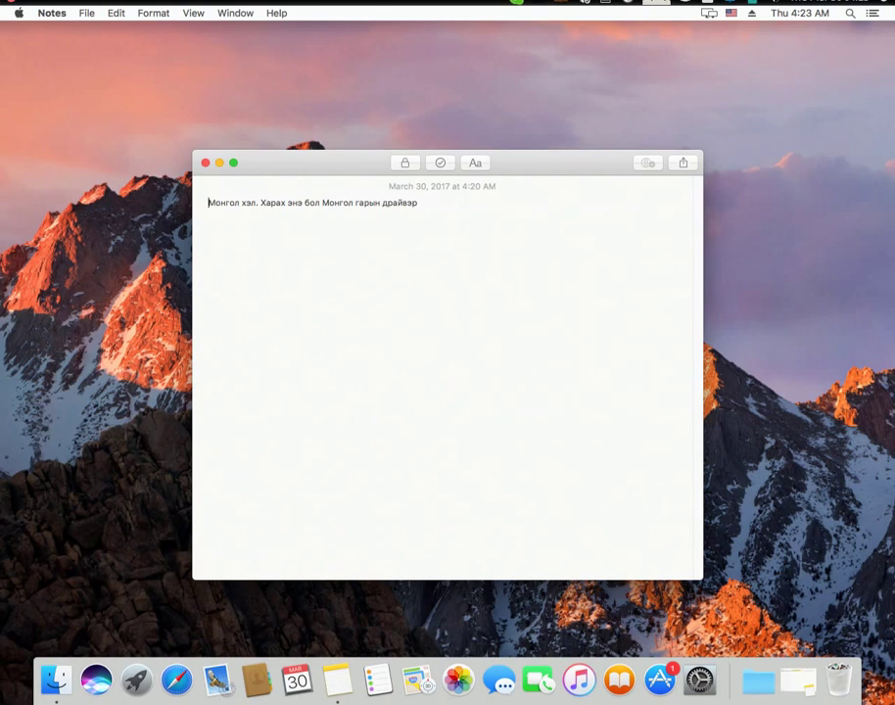
pyautogui.moveTo(415, 204); pyautogui.dragTo(167, 199)
pyautogui.press('BackSpace')
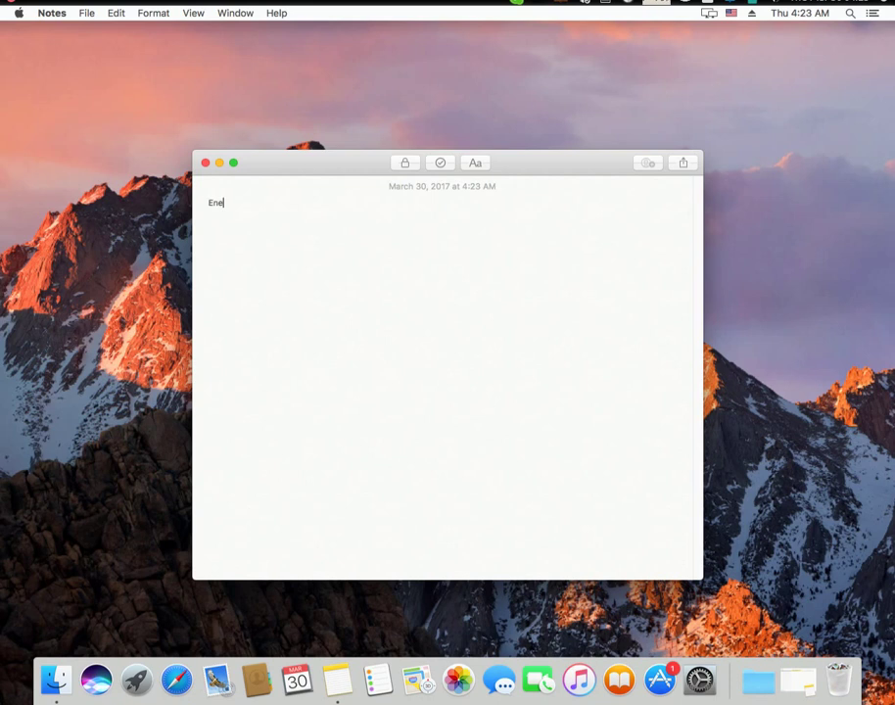
pyautogui.press('BackSpace')
pyautogui.press('BackSpace')
# - Check the input sources offered in the menu bar, and return to the empty note
pyautogui.click(751, 13)
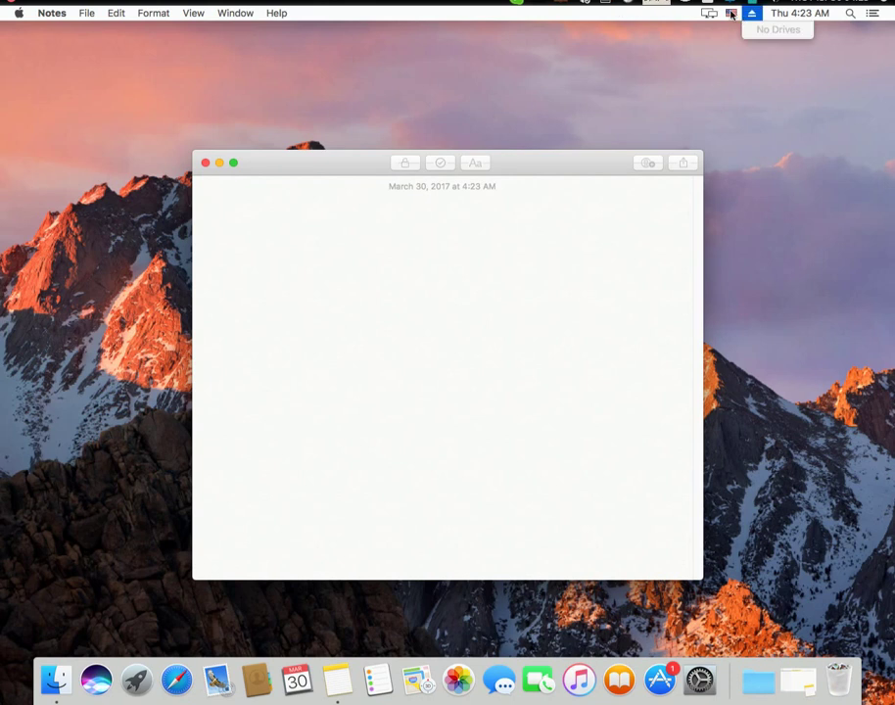
pyautogui.click(751, 12)
pyautogui.click(730, 13)
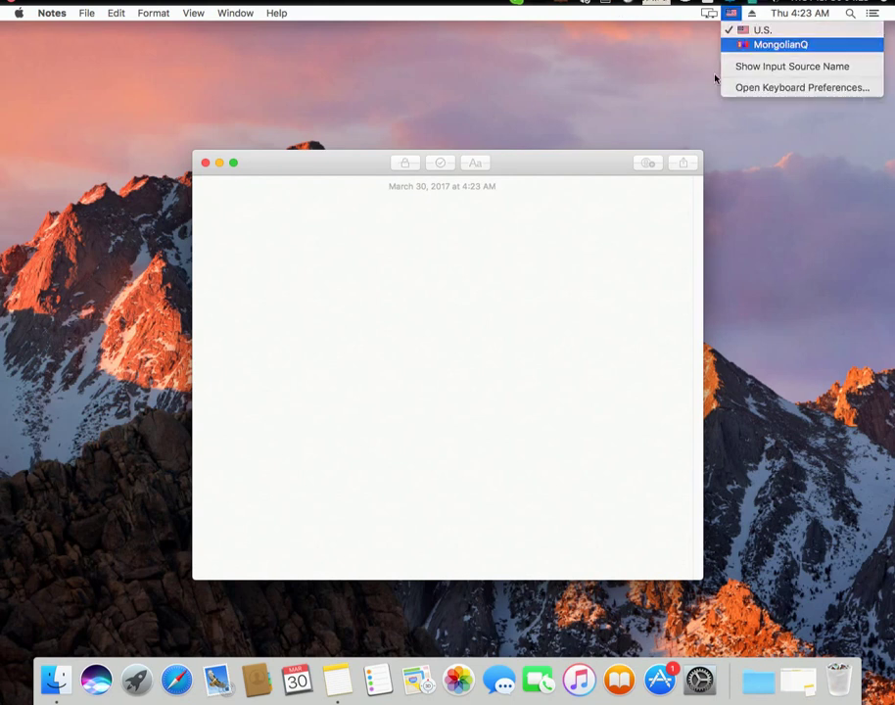
pyautogui.click(485, 310)
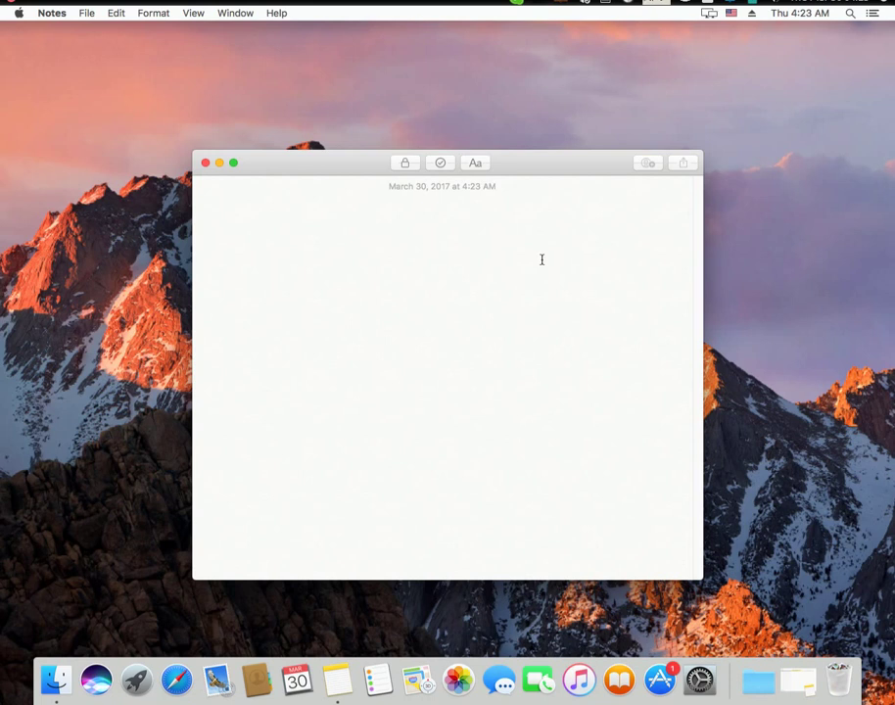
# - Enter "trtrtr" in the note, and turn off automatic switching to a document's input source in the keyboard's Input Sources settings
pyautogui.write('a')
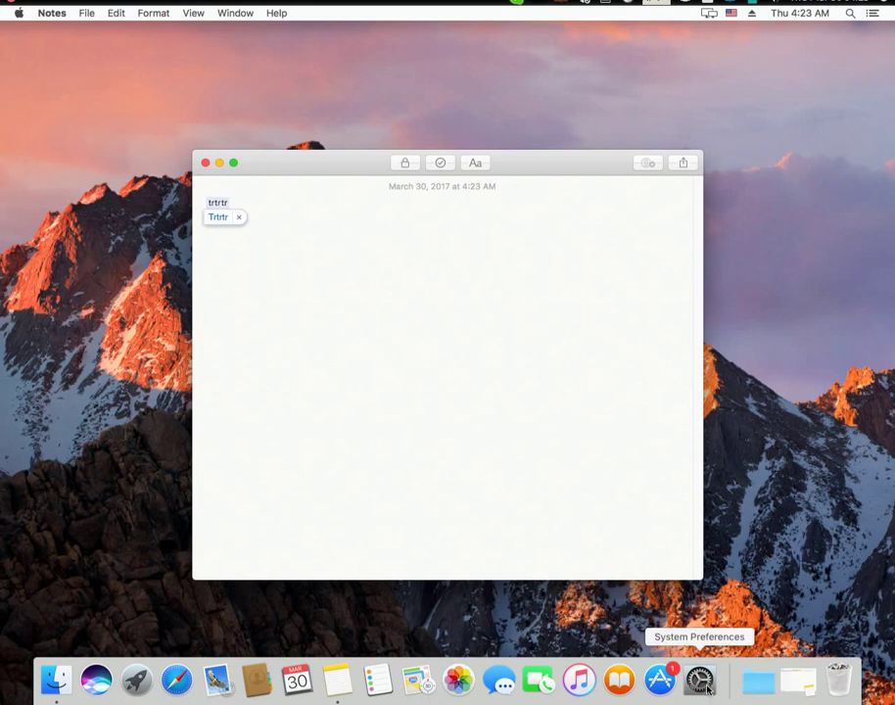
pyautogui.click(705, 685)
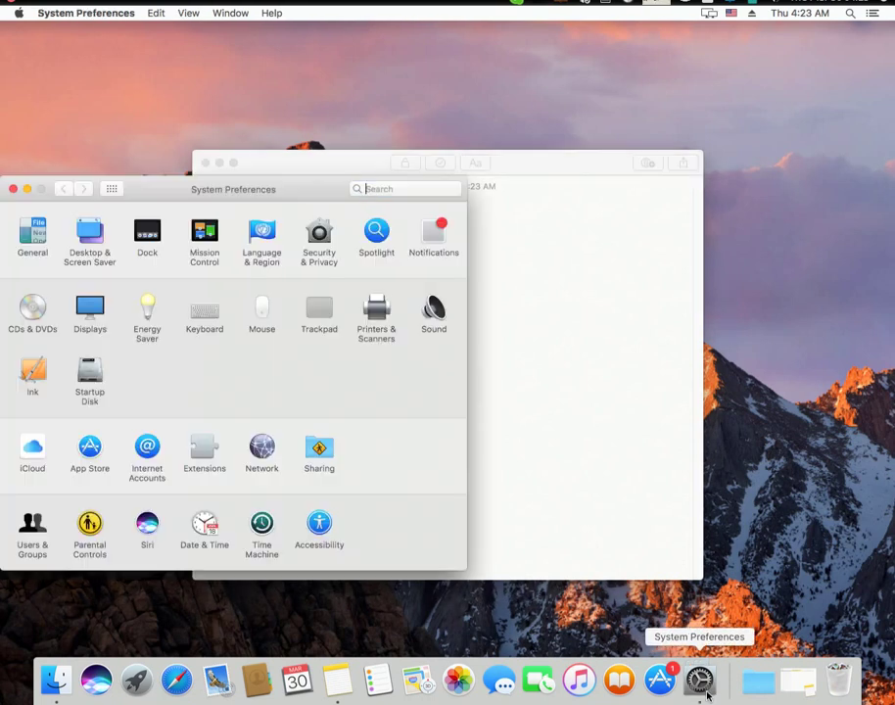
pyautogui.click(262, 240)
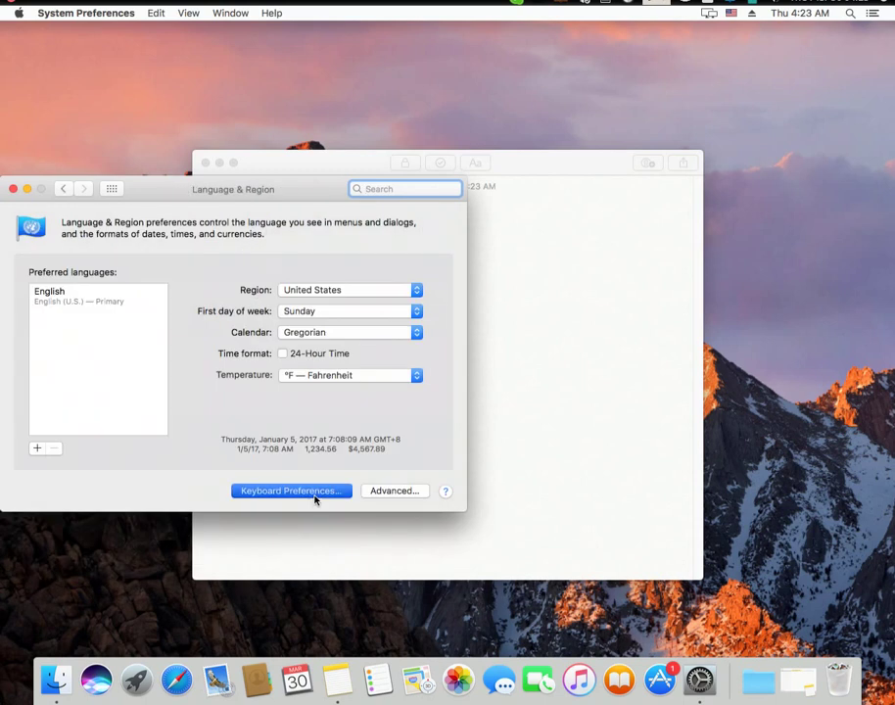
pyautogui.click(314, 499)
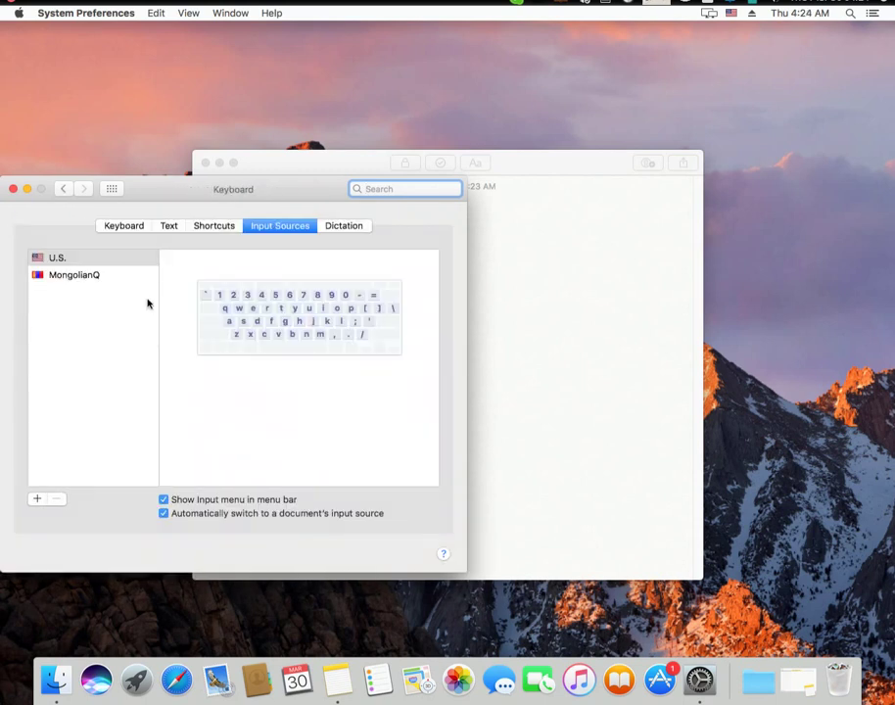
pyautogui.click(93, 275)
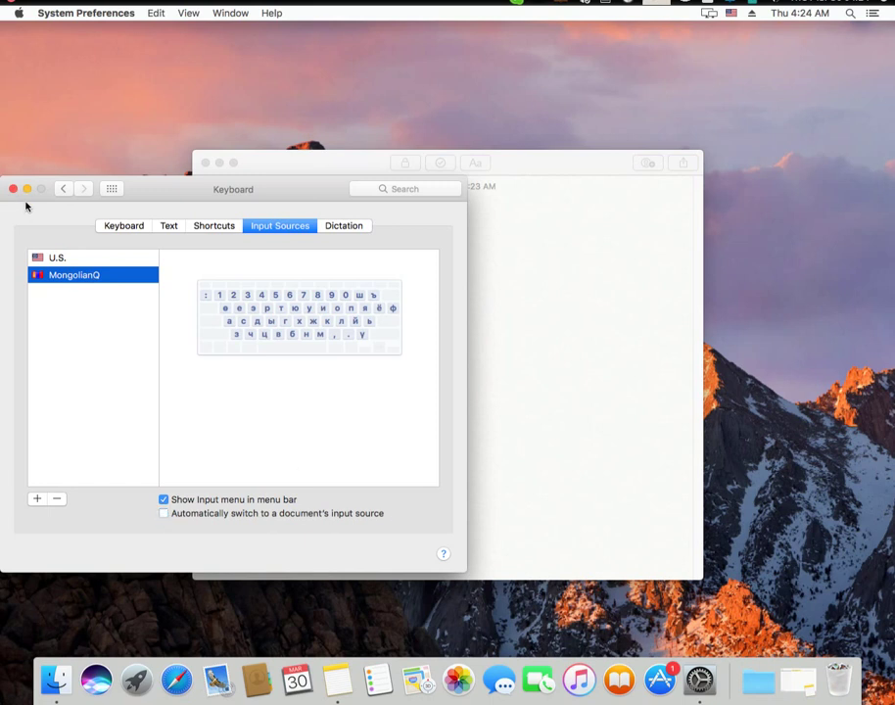
# - Check the keyboard shortcuts assigned to input source switching, and close System Preferences
pyautogui.click(214, 225)
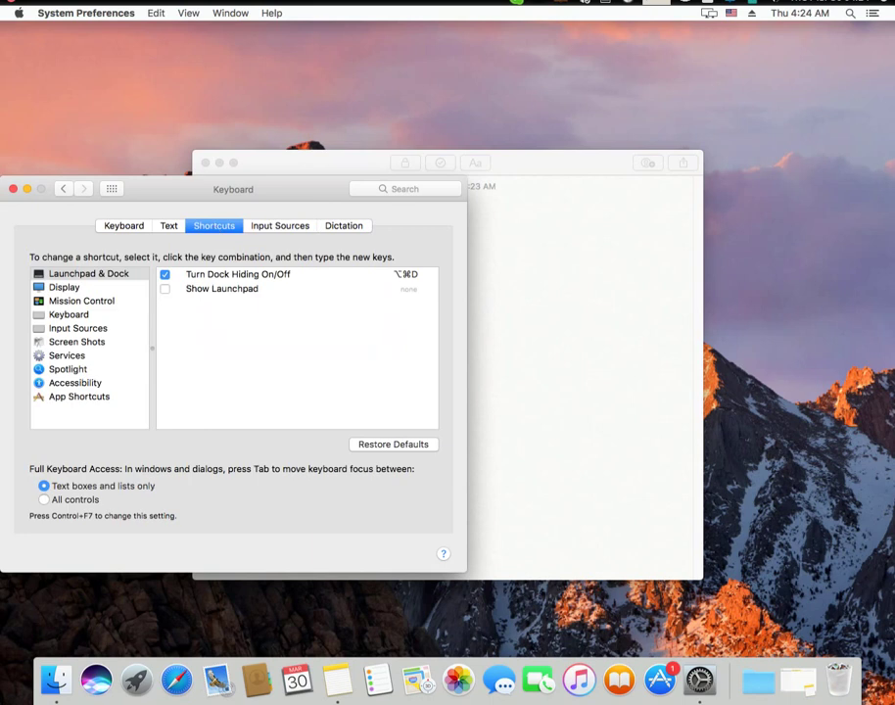
pyautogui.click(88, 329)
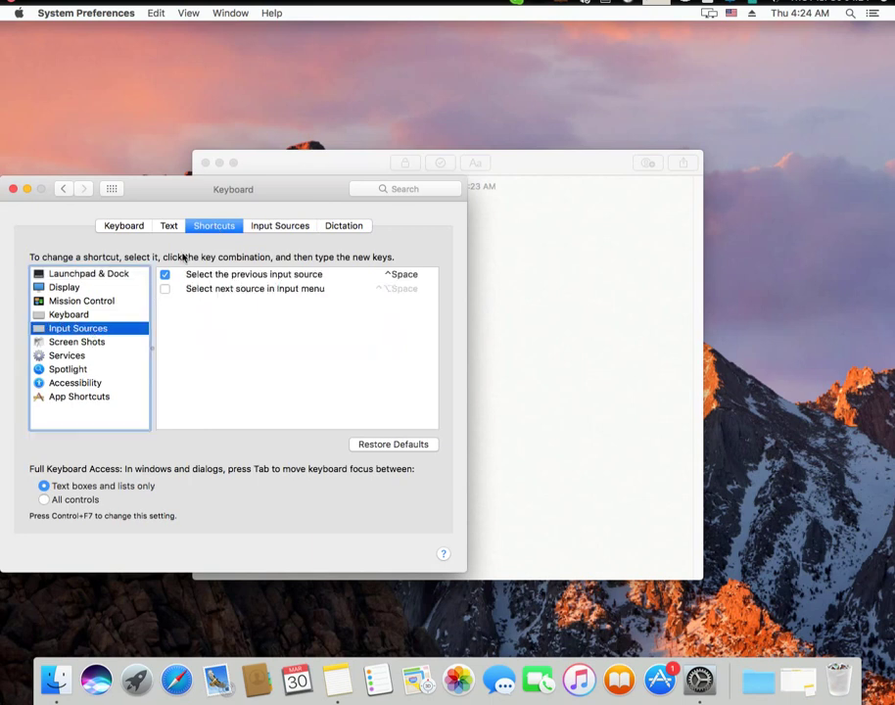
pyautogui.click(13, 189)
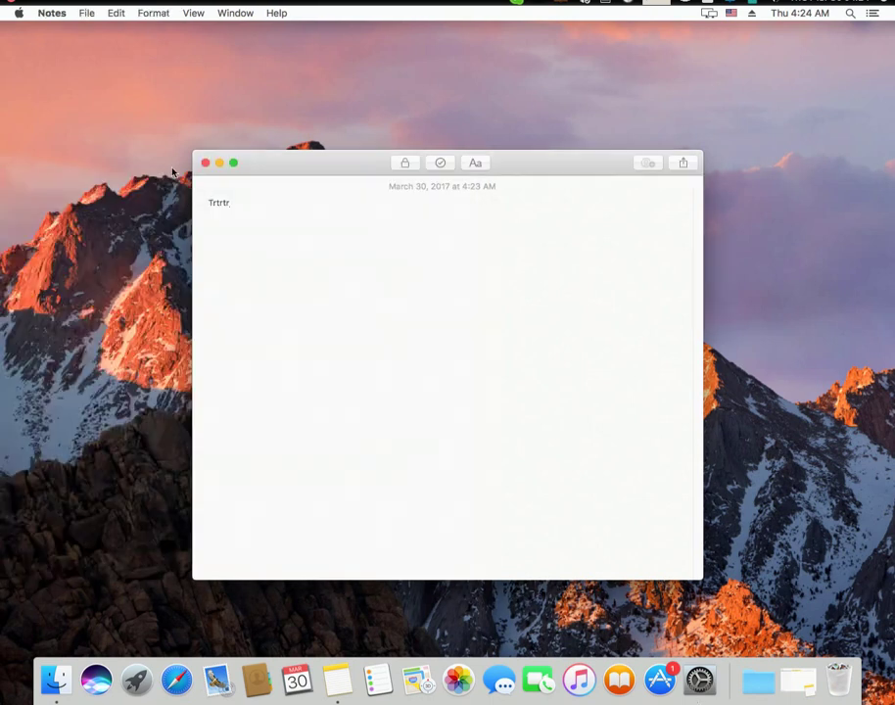
# - Close the note window, restore the minimized Notes window, reopen the note in its own window and clear its text
pyautogui.click(204, 163)
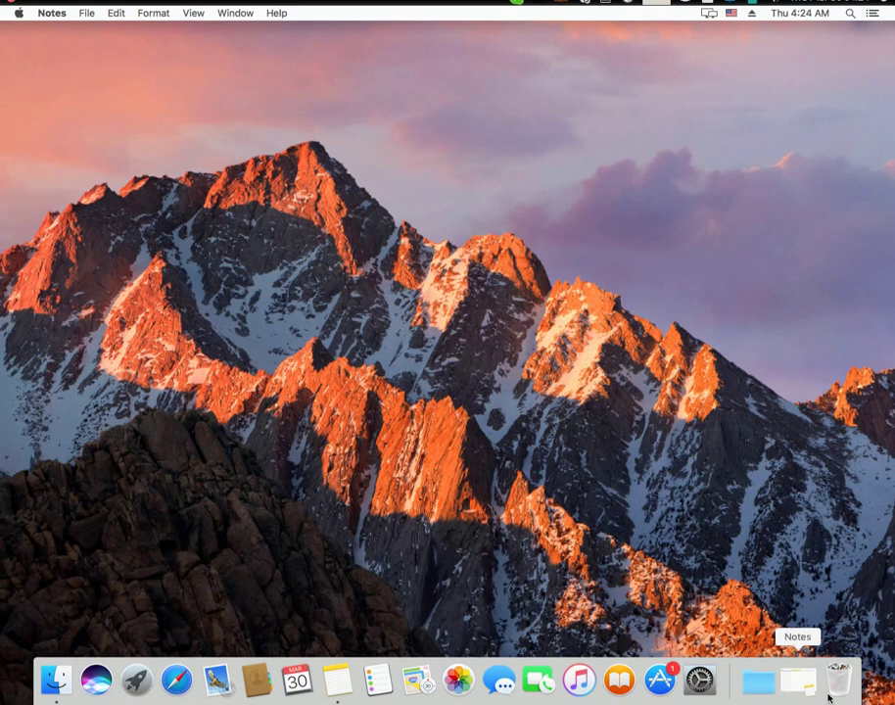
pyautogui.click(797, 680)
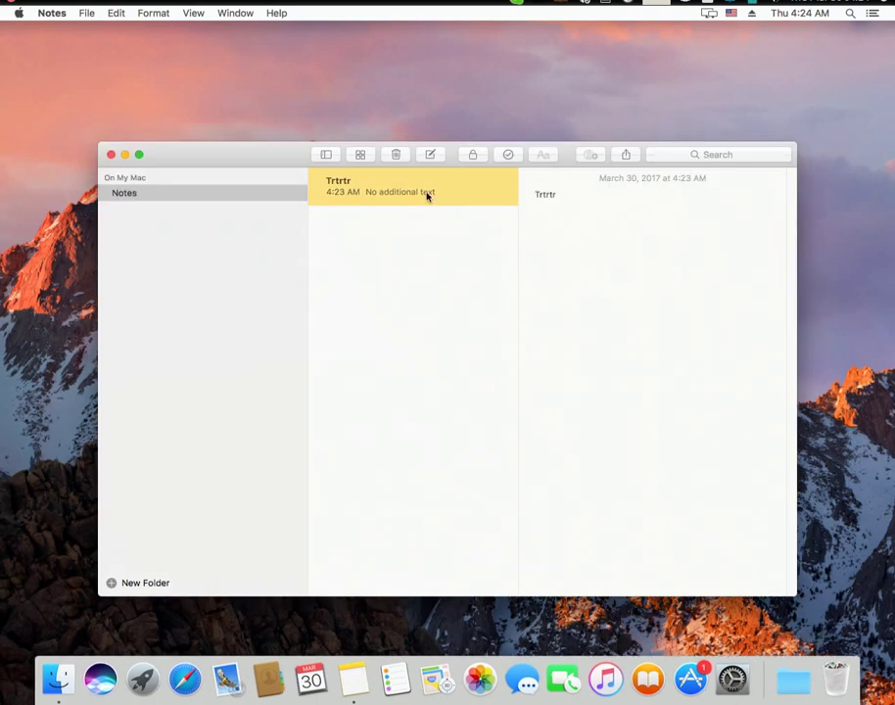
pyautogui.doubleClick(425, 187)
pyautogui.moveTo(270, 207); pyautogui.dragTo(168, 201)
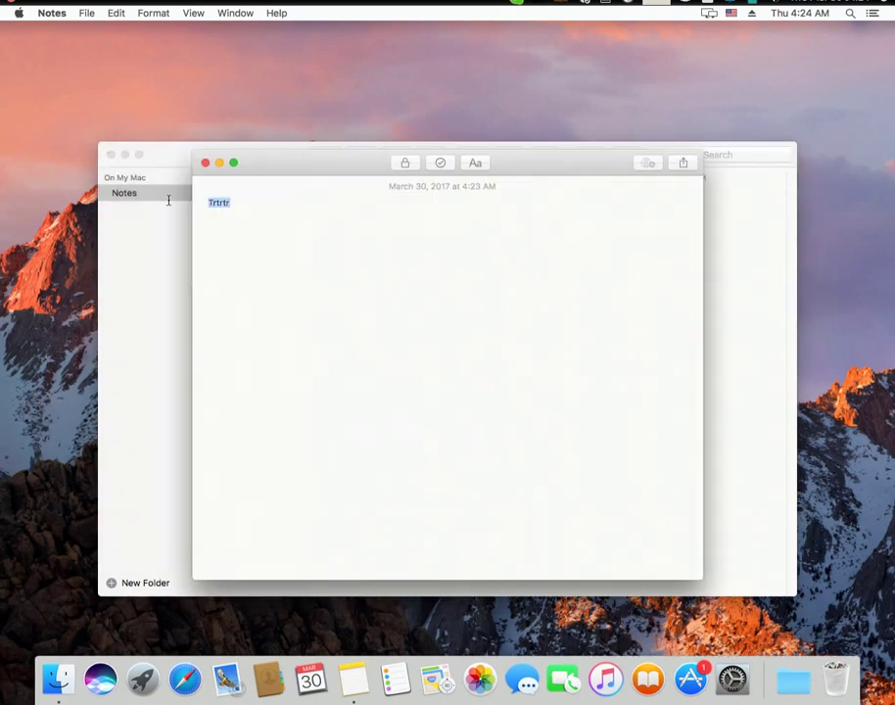
pyautogui.press('BackSpace')
# - Try the MongolianQ input source from the menu bar by entering "fasdf" in the note
pyautogui.click(730, 13)
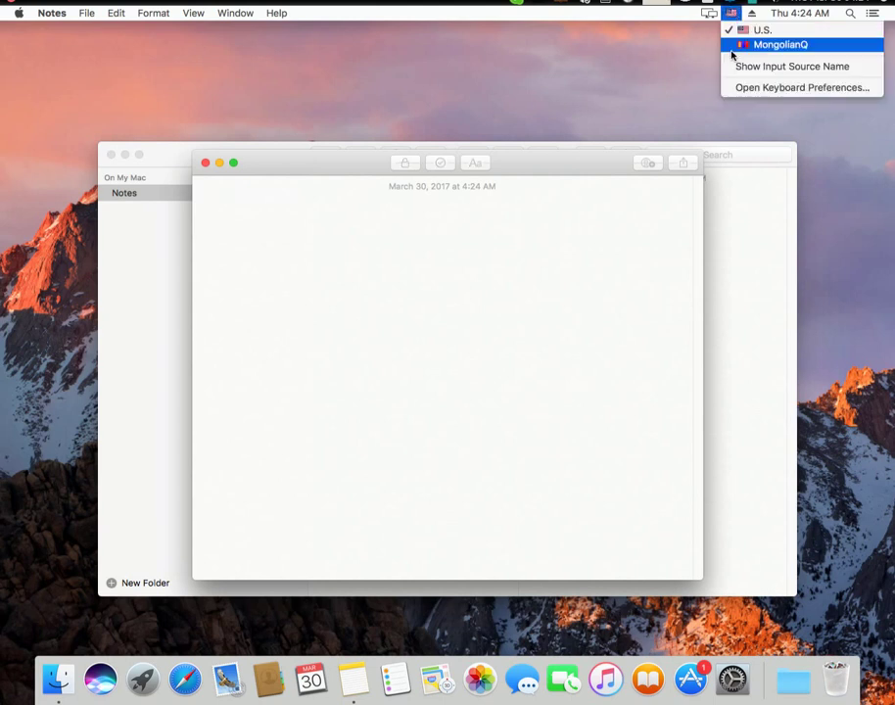
pyautogui.click(624, 294)
pyautogui.write('fasdf')
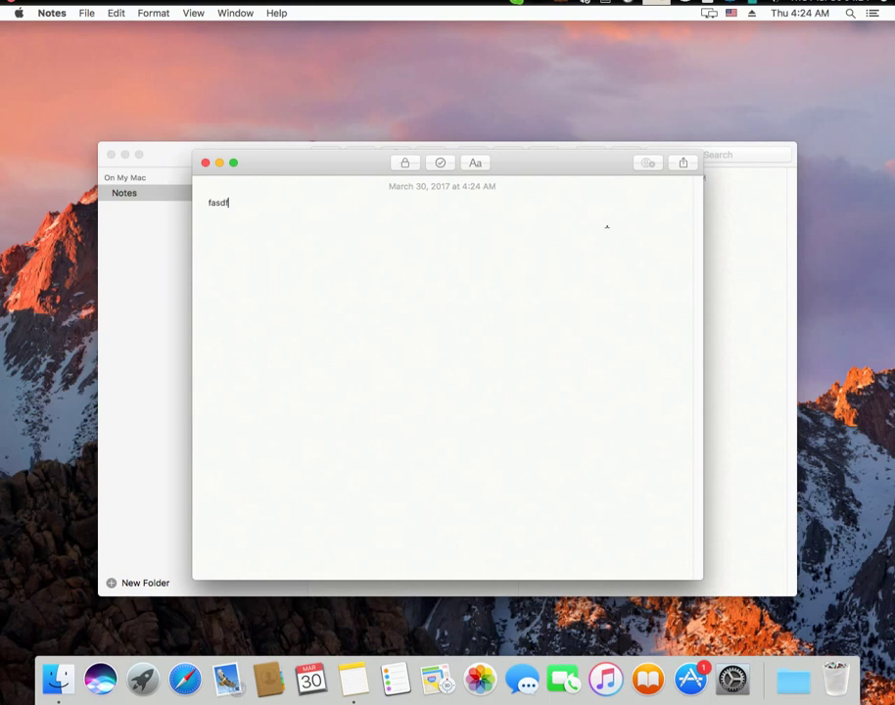
# - Check the MongolianQ layout in the Input Sources settings of System Preferences, and close the window
pyautogui.click(734, 679)
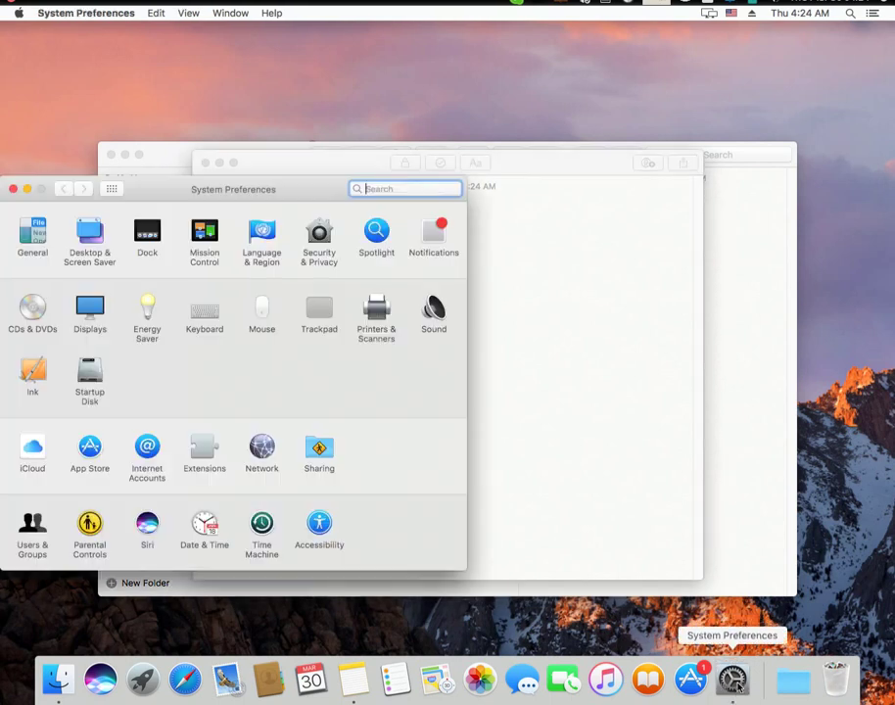
pyautogui.click(261, 240)
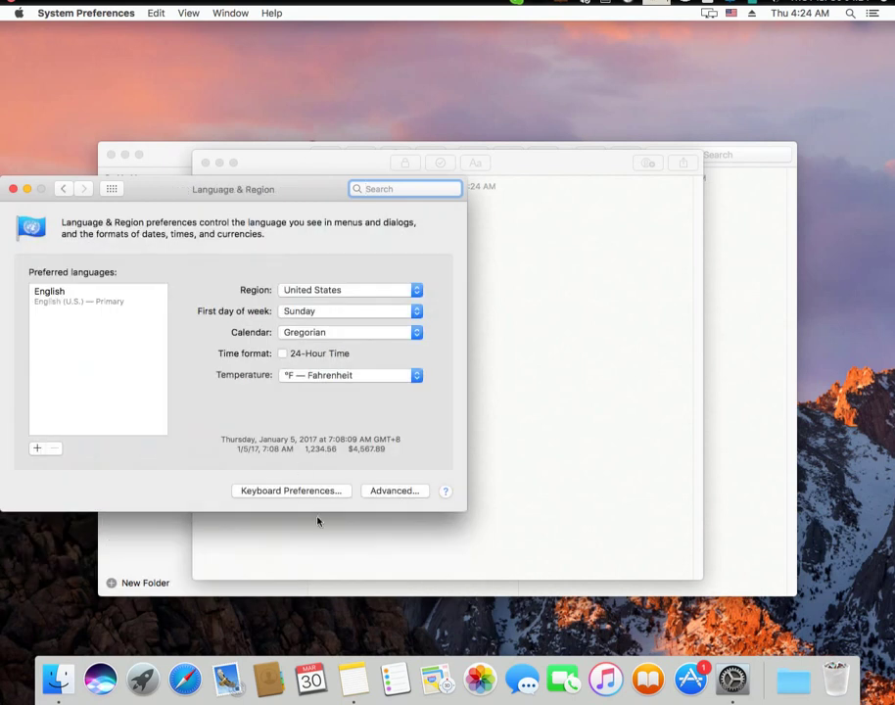
pyautogui.click(315, 492)
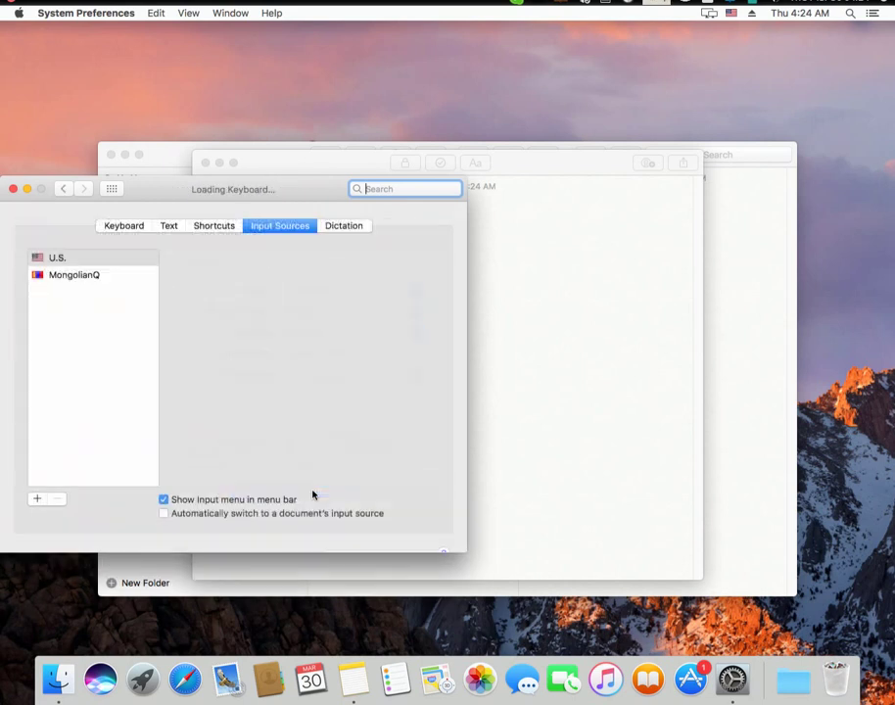
pyautogui.click(91, 276)
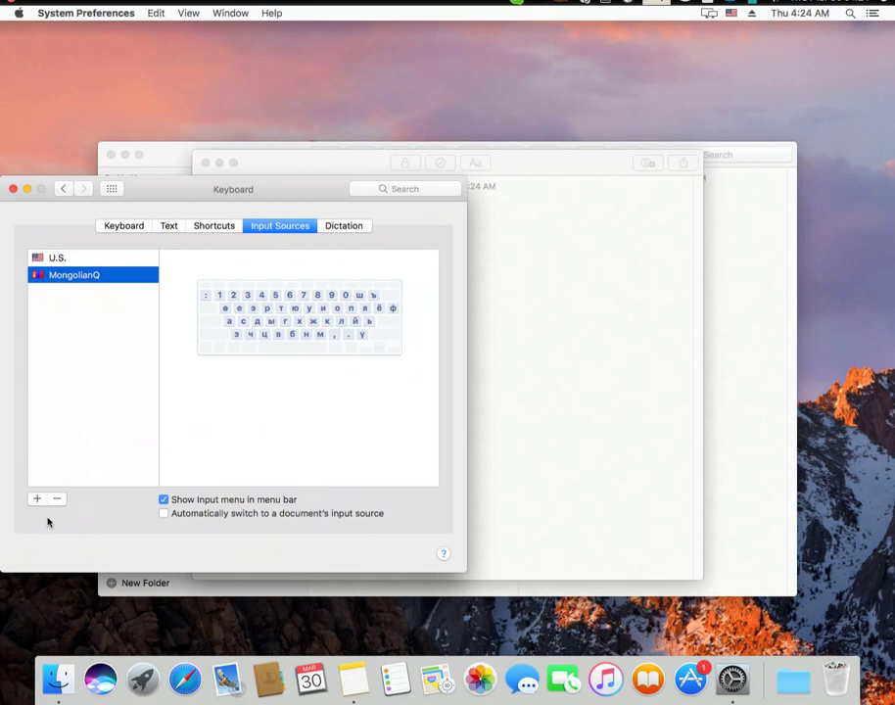
pyautogui.click(13, 190)
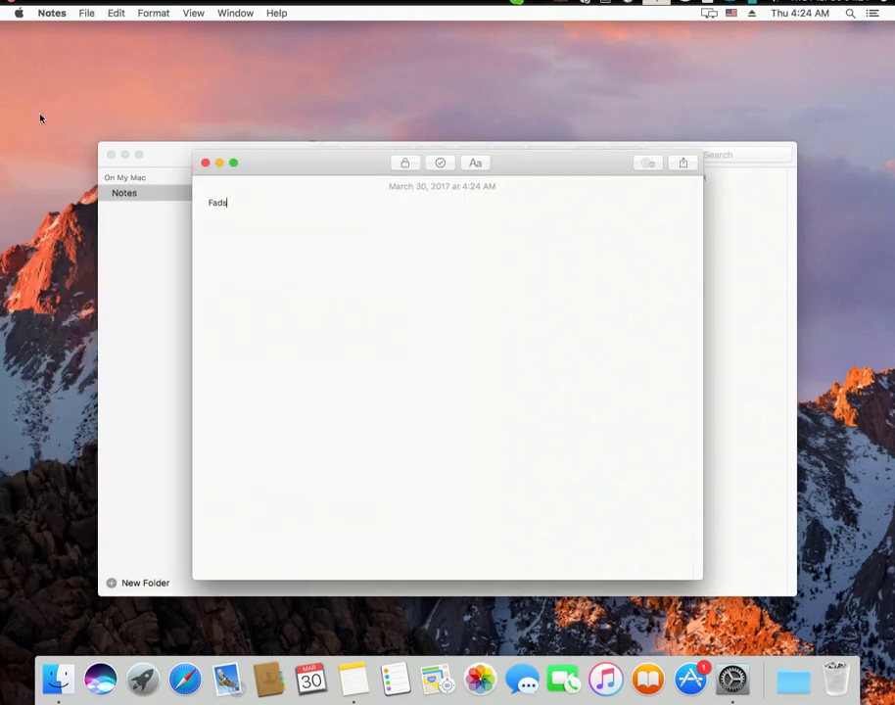
# - Log out of the macOS user account and log back in with the account password
pyautogui.click(18, 12)
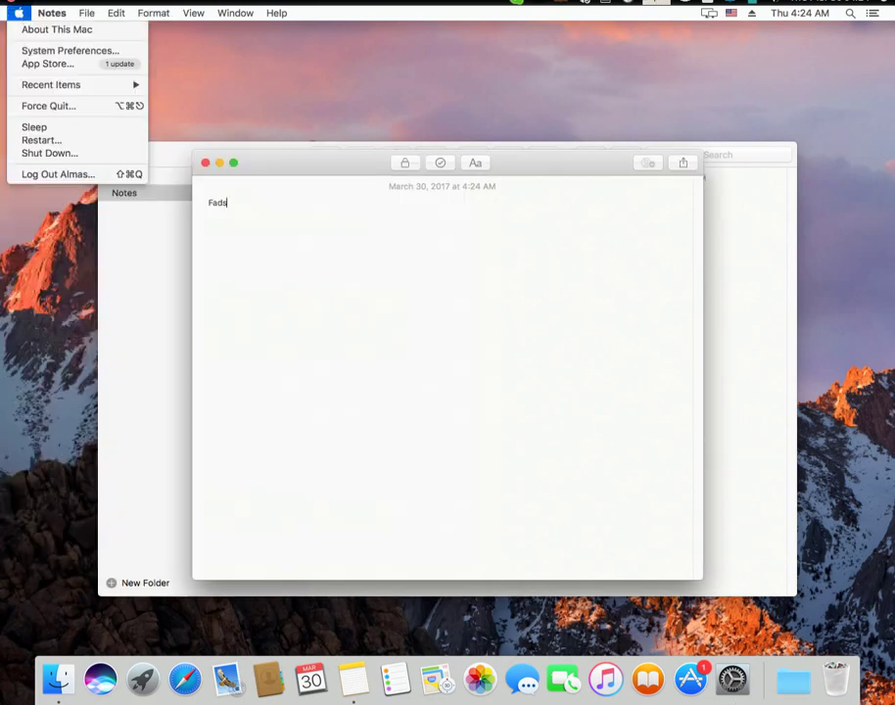
pyautogui.click(39, 174)
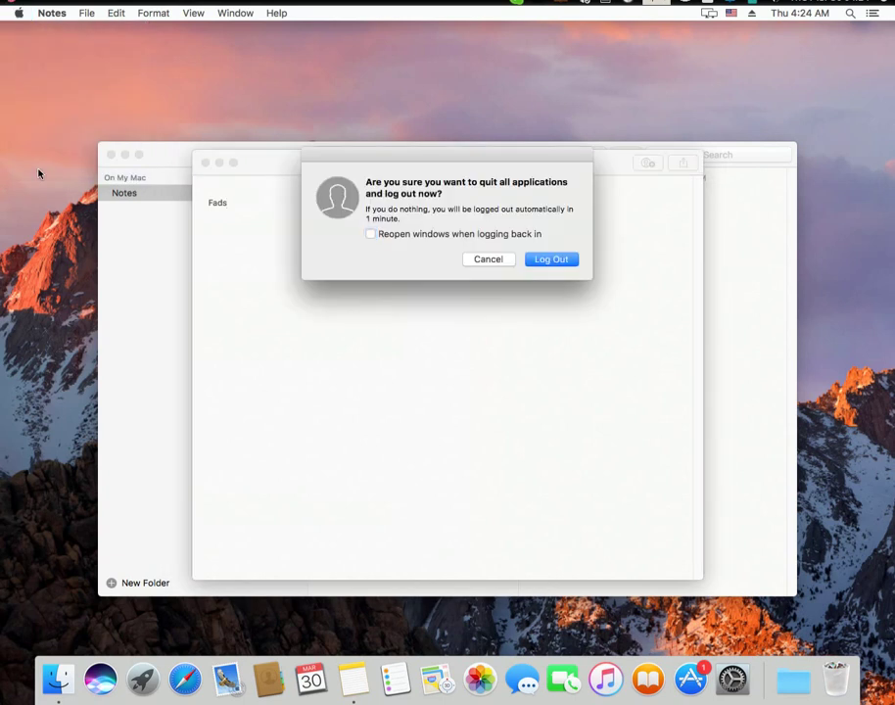
pyautogui.click(551, 260)
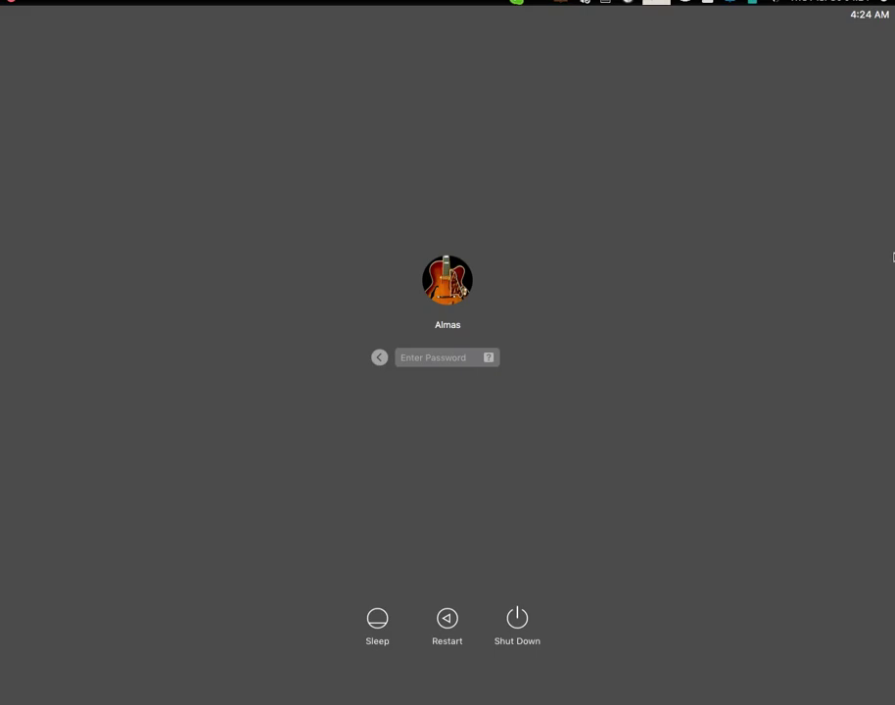
pyautogui.press('Return')
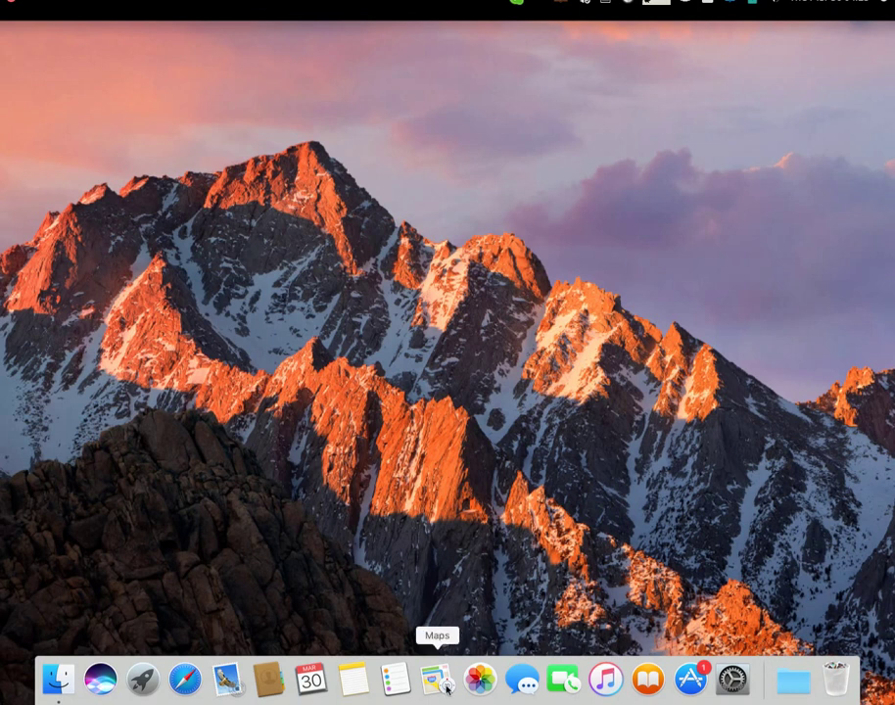
# - Open the existing note in its own Notes window and try the MongolianQ input source by entering "asdfasdfasdf"
pyautogui.click(345, 685)
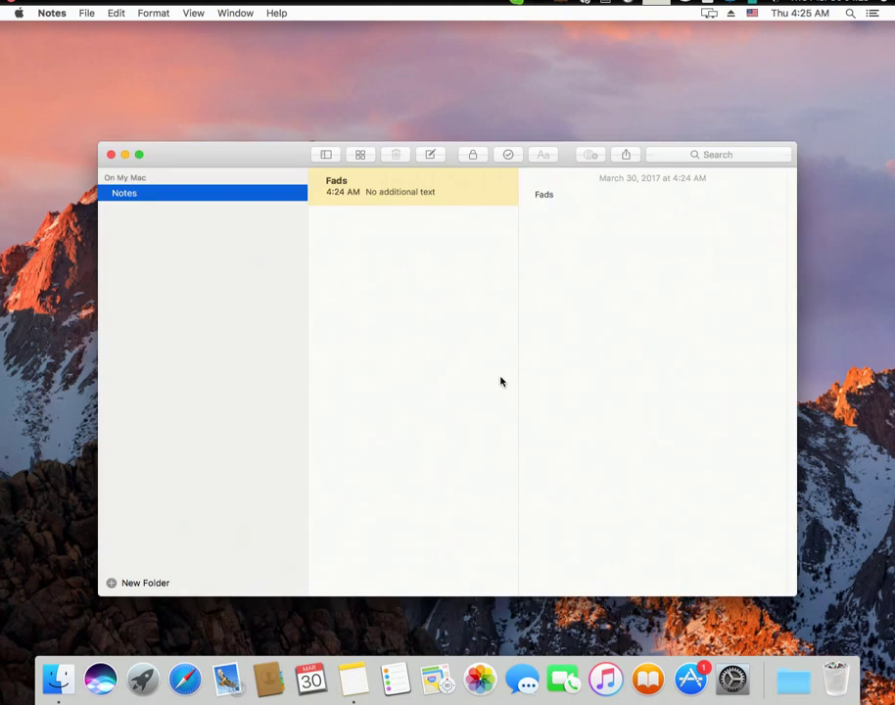
pyautogui.doubleClick(405, 192)
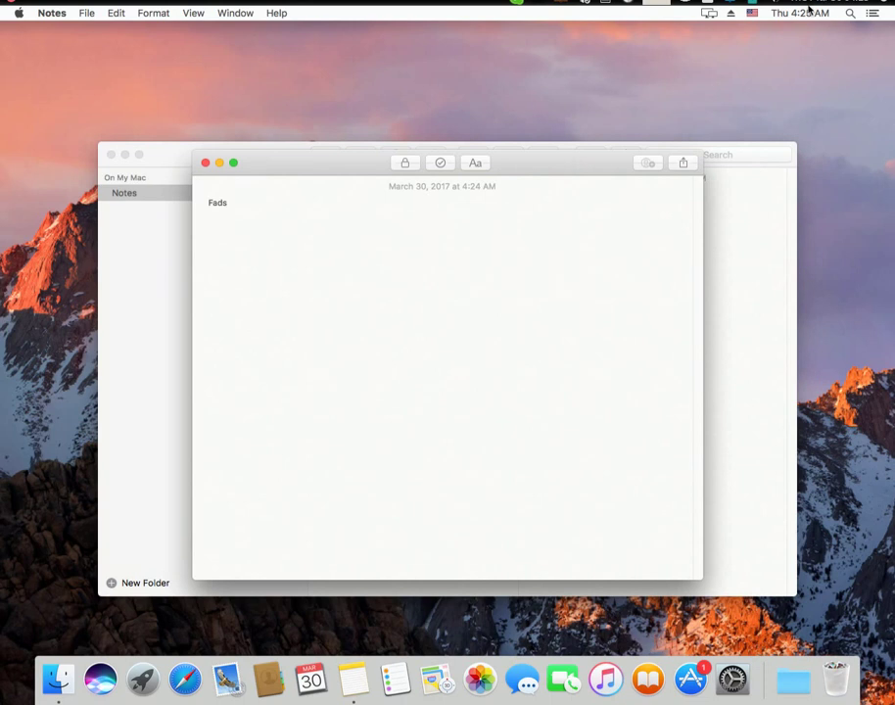
pyautogui.click(754, 13)
pyautogui.click(730, 46)
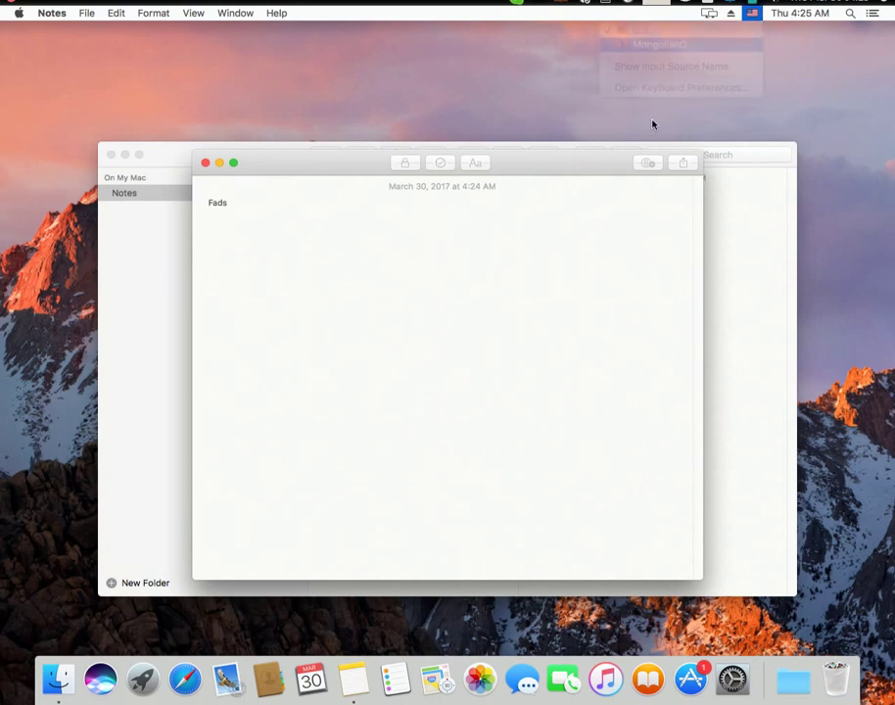
pyautogui.write('asdfasdfasdf')
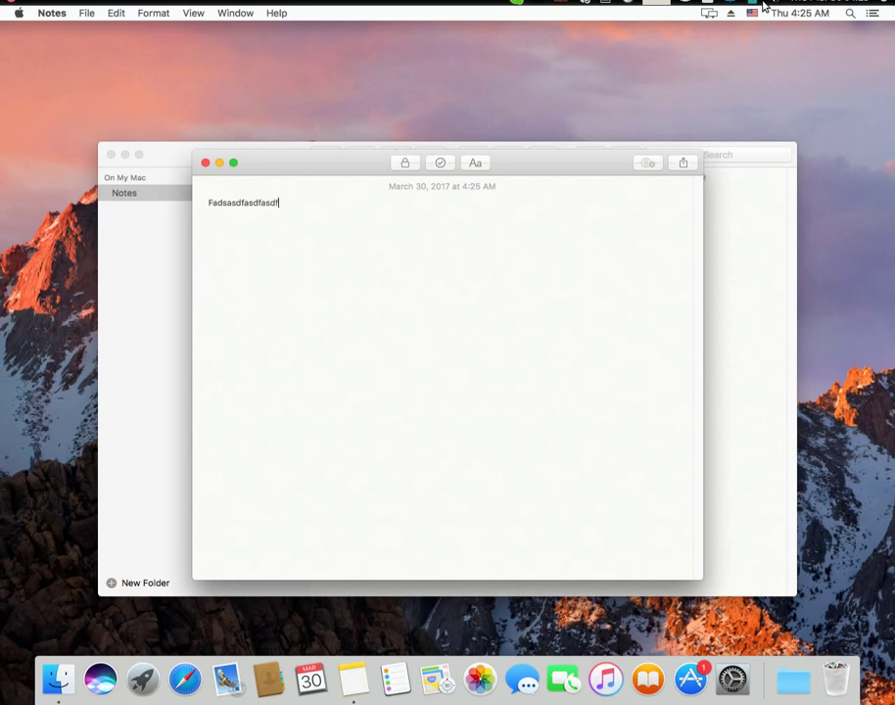
# - Open the keyboard preferences from the input source menu and remove MongolianQ from the input sources
pyautogui.click(752, 13)
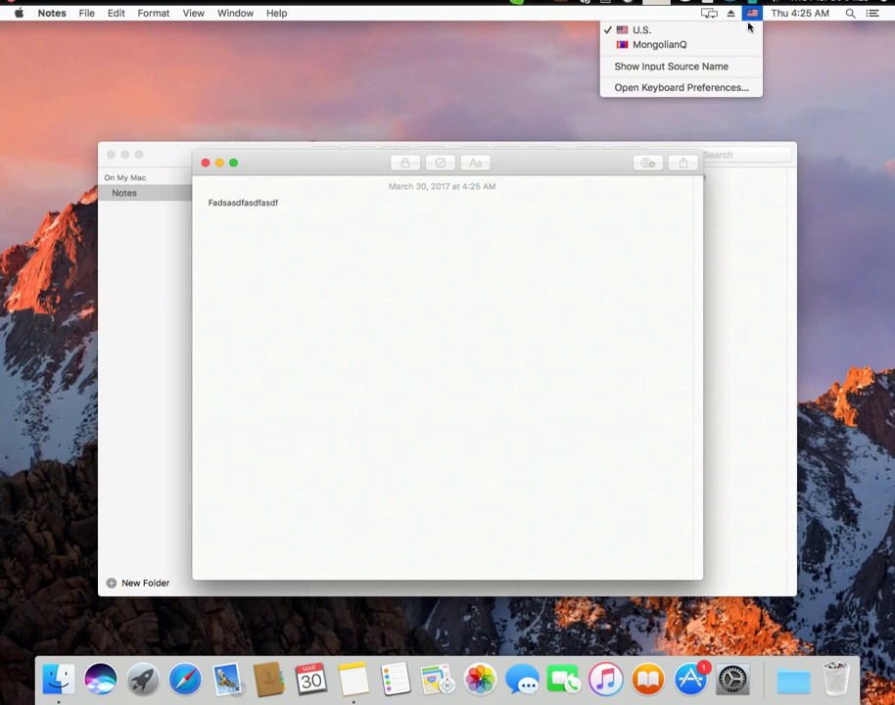
pyautogui.click(717, 89)
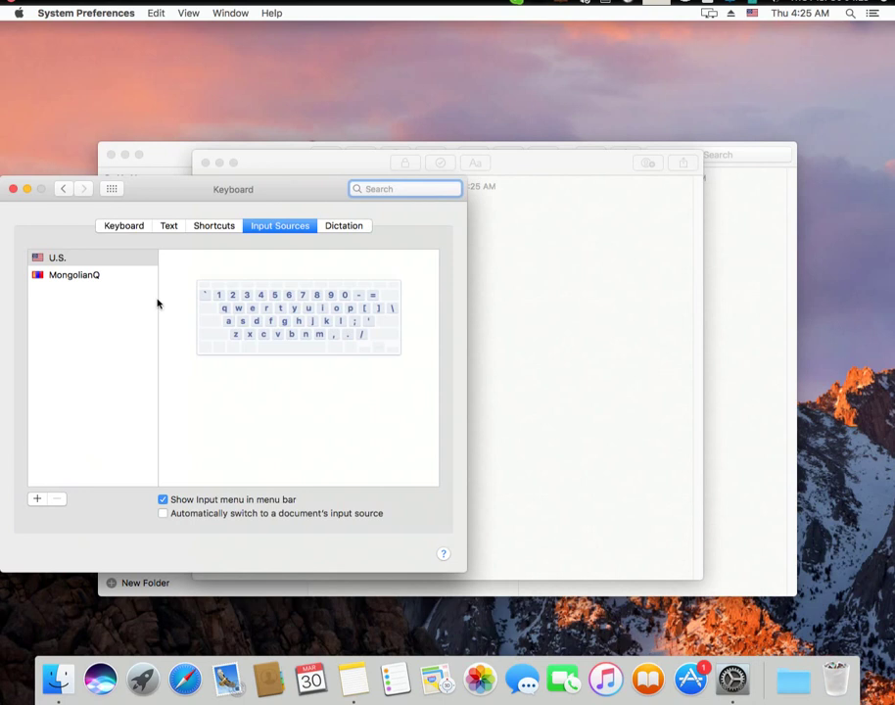
pyautogui.click(92, 278)
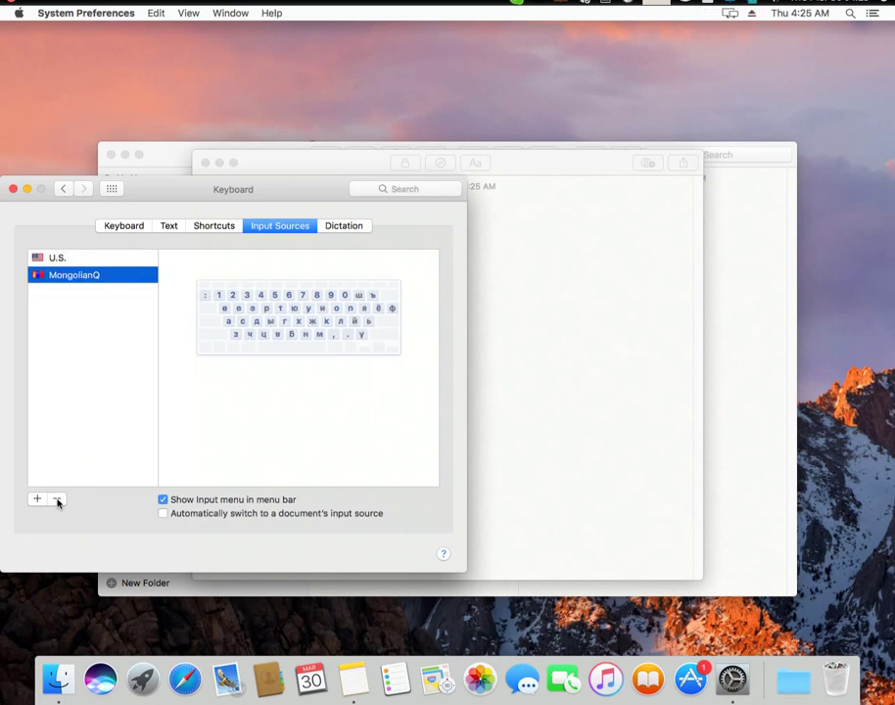
pyautogui.click(57, 499)
# - Search the available input sources for "mongol", add the MongolianQ entry with the plain keyboard icon, and close System Preferences
pyautogui.click(38, 499)
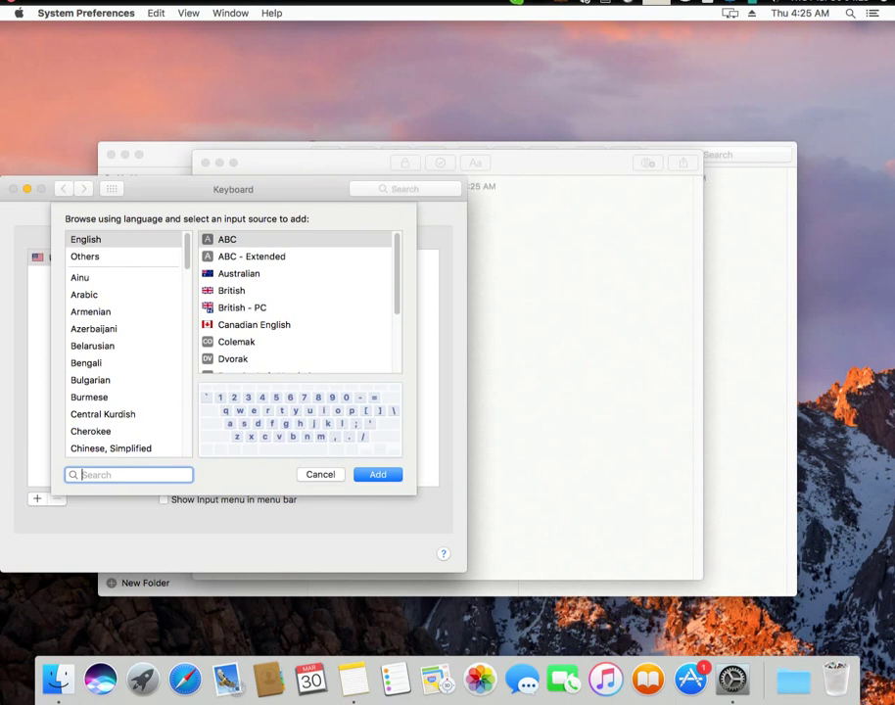
pyautogui.write('mongol')
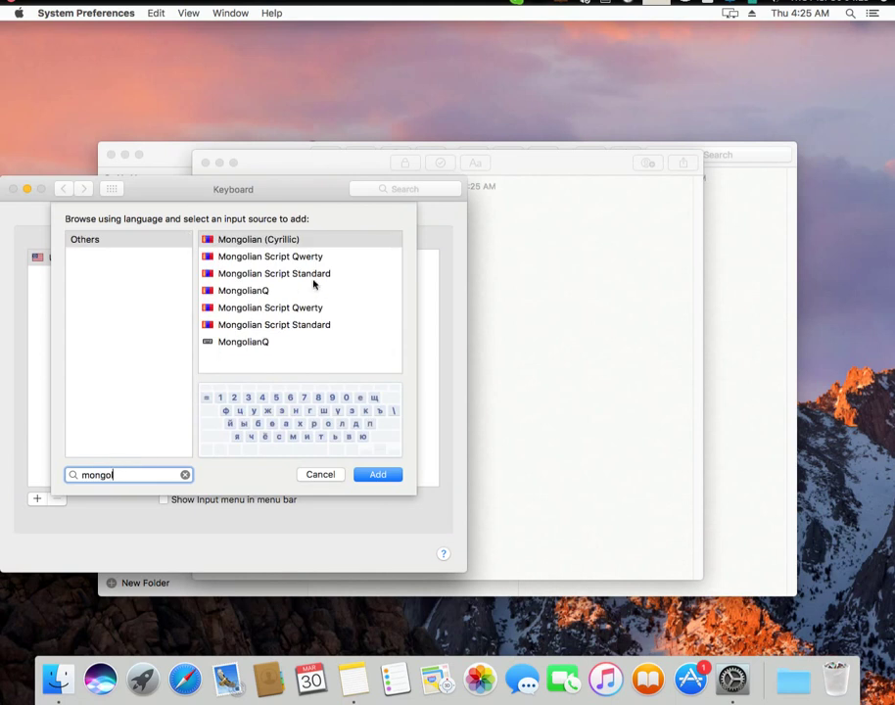
pyautogui.doubleClick(252, 341)
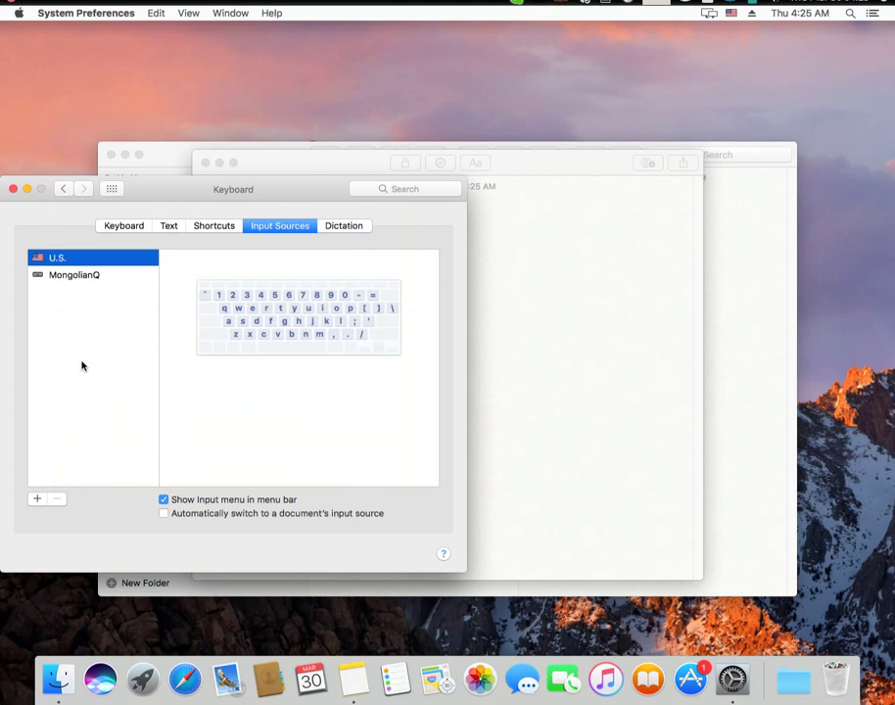
pyautogui.click(12, 190)
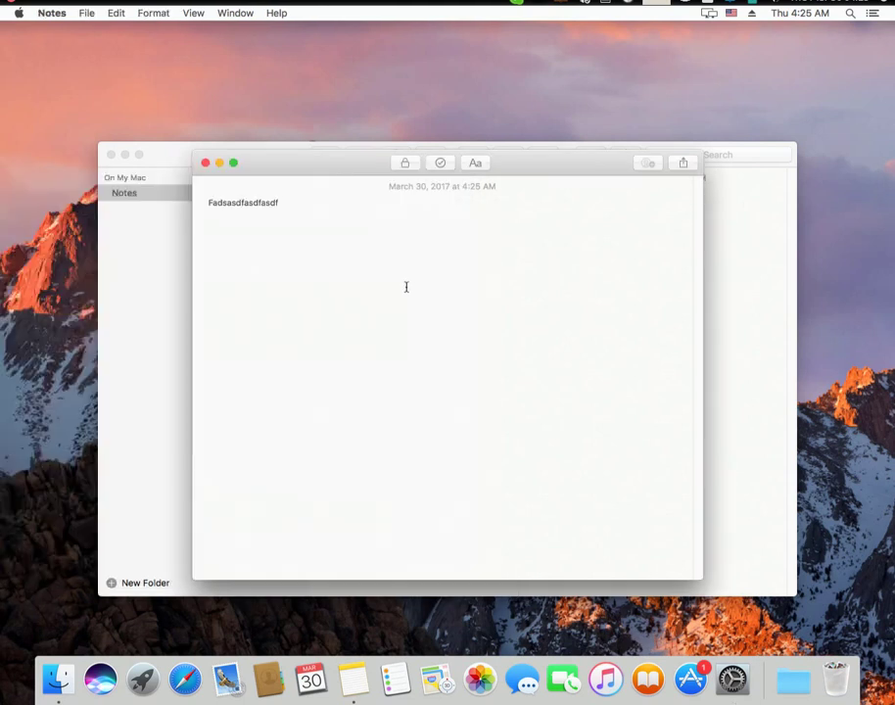
# - Switch to the MongolianQ input source, try it with "Монго" in the note, and clear all the note's text
pyautogui.hotkey('ctrl', 'space')
pyautogui.write('Монго')
pyautogui.press('BackSpace')
pyautogui.press('BackSpace')
pyautogui.press('BackSpace')
pyautogui.press('BackSpace')
pyautogui.press('BackSpace')
pyautogui.press('BackSpace')
pyautogui.press('BackSpace')
pyautogui.press('BackSpace')
pyautogui.press('BackSpace')
pyautogui.press('BackSpace')
pyautogui.press('BackSpace')
pyautogui.press('BackSpace')
pyautogui.press('BackSpace')
pyautogui.press('BackSpace')
pyautogui.press('BackSpace')
pyautogui.press('BackSpace')
pyautogui.press('BackSpace')
pyautogui.press('BackSpace')
pyautogui.press('BackSpace')
pyautogui.press('BackSpace')
# - Enter "Яагаад болохгүй байгаад сайн ойлгосонгүй. Гэхдээ үүнийг нь сонговол болж байна." in the empty note using the MongolianQ input source
pyautogui.write('aагаад болохгүй ')
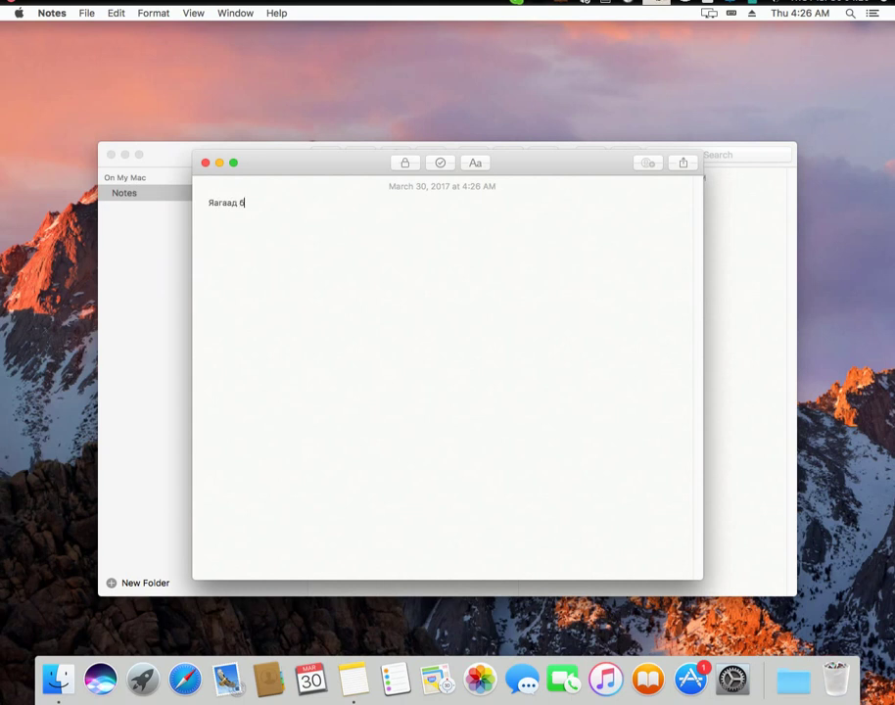
pyautogui.write('байгаад сайн ойлгосо')
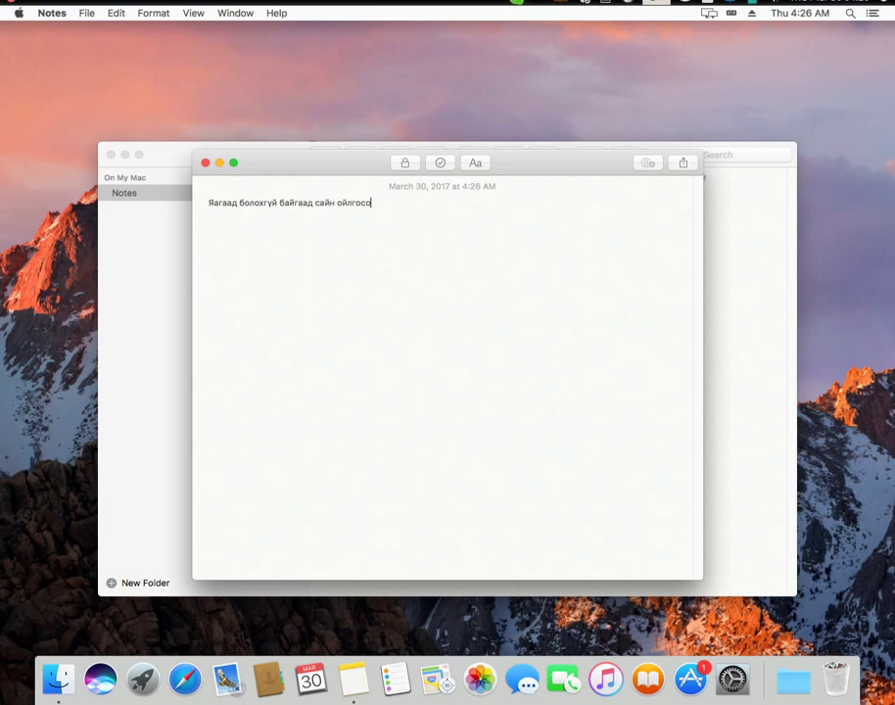
pyautogui.write('нгүй. Гэхдээ ')
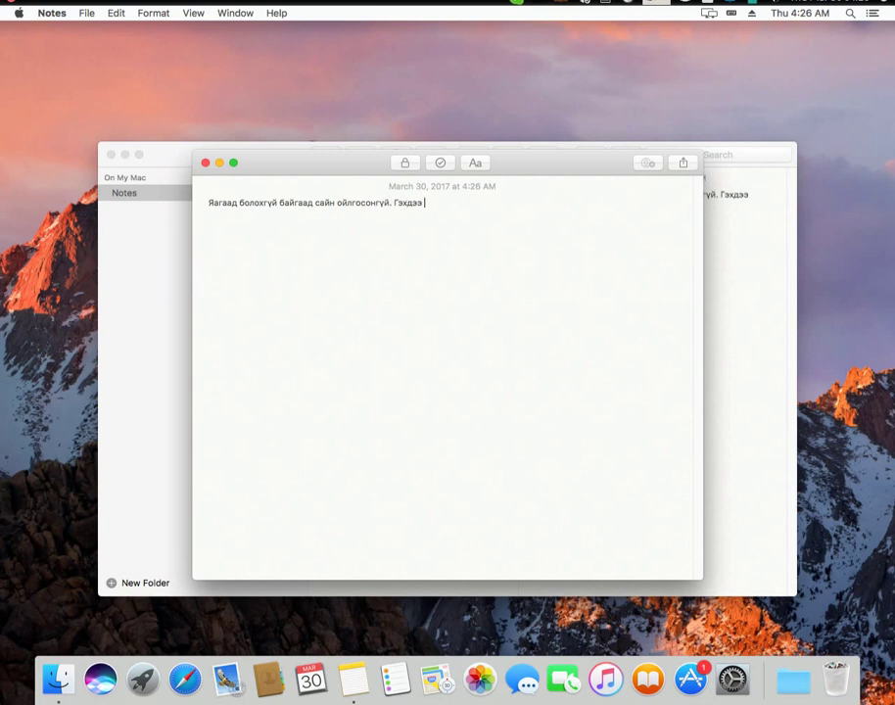
pyautogui.write('үүнийг нь сонговол болж байна.')
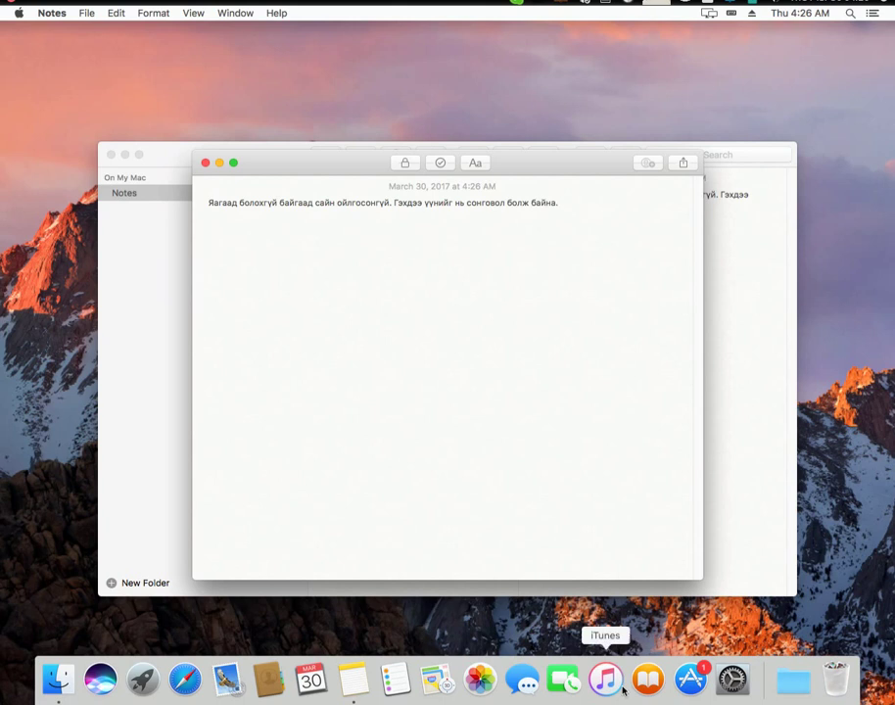
# - Switch to System Preferences, open the keyboard input sources, and bring up the list of input sources available to add
pyautogui.click(743, 687)
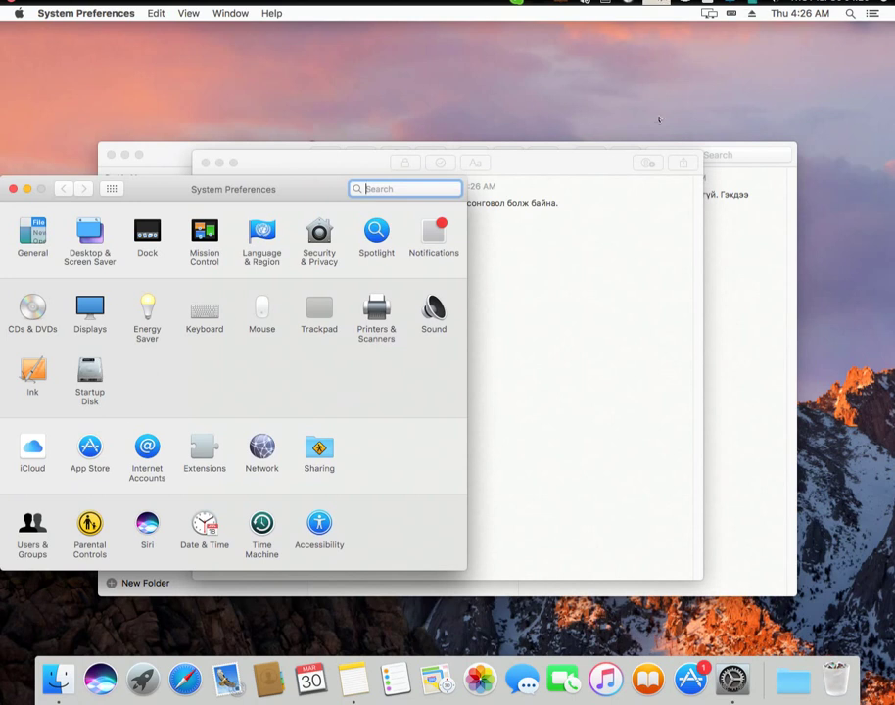
pyautogui.click(297, 492)
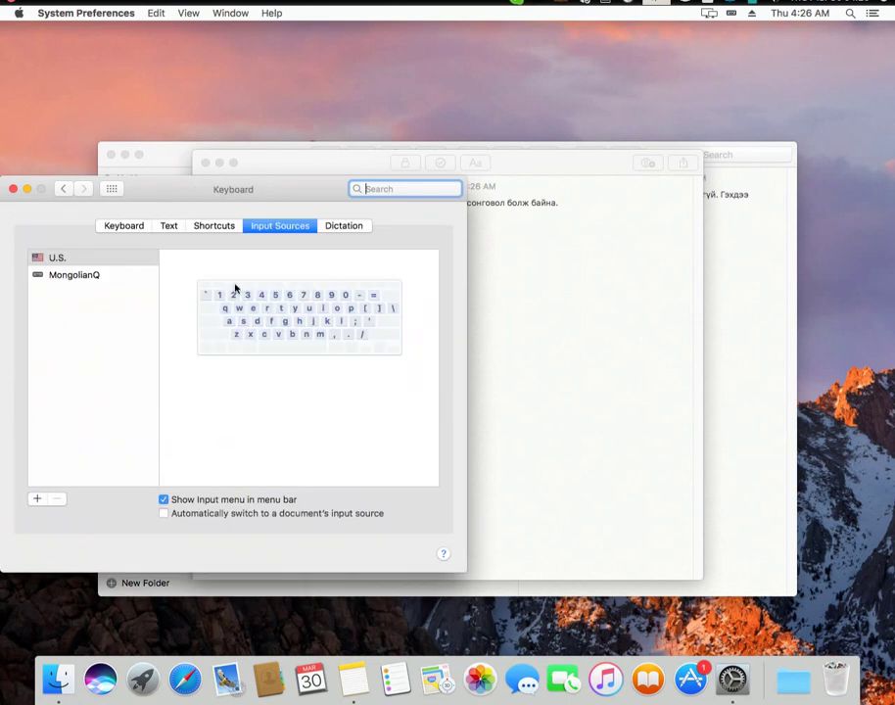
pyautogui.click(37, 498)
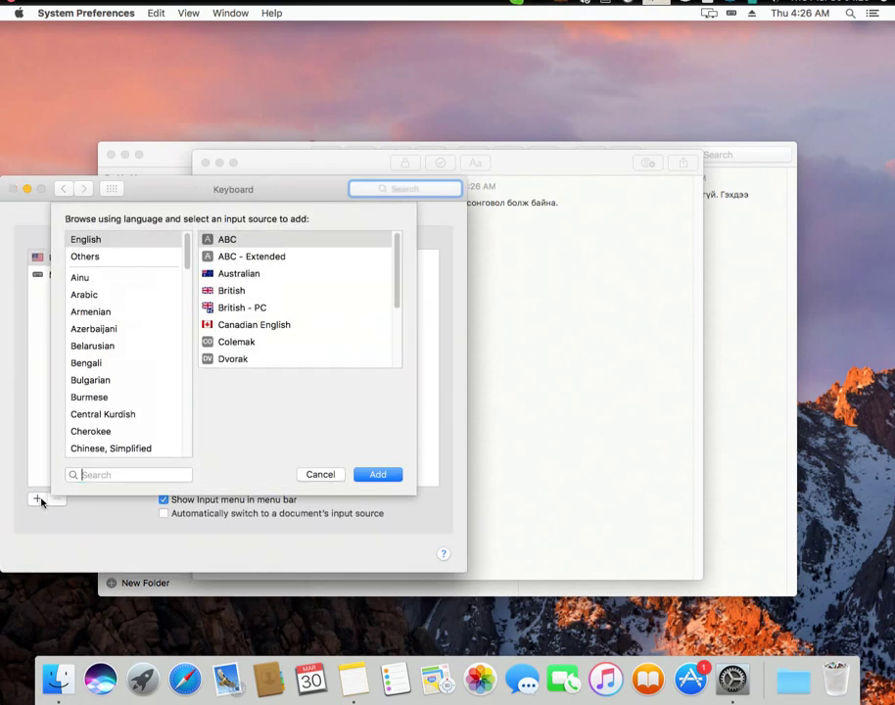
pyautogui.write('Монгол')
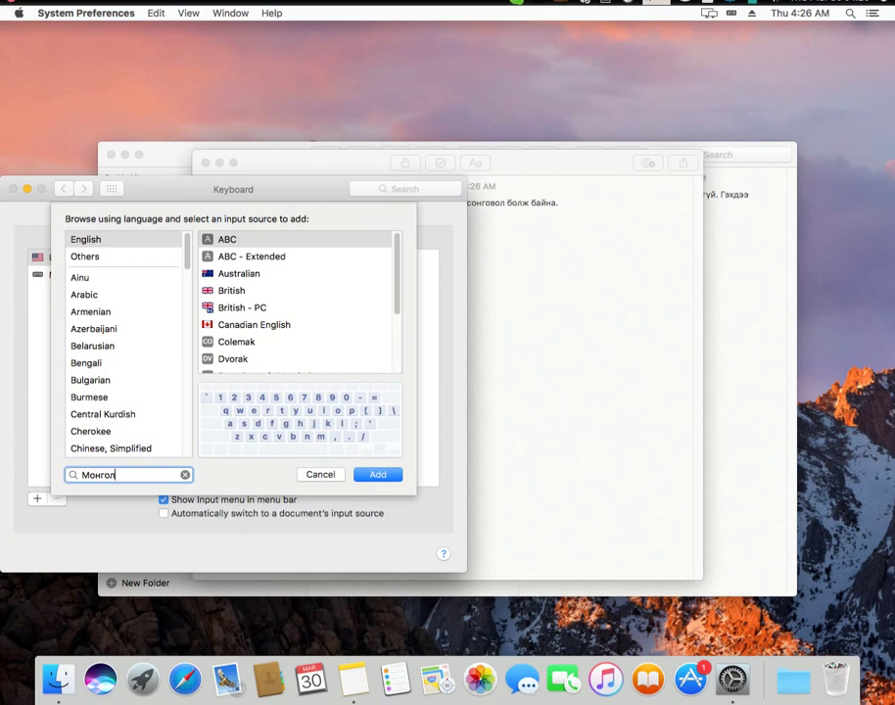
pyautogui.press('BackSpace')
pyautogui.press('BackSpace')
pyautogui.press('BackSpace')
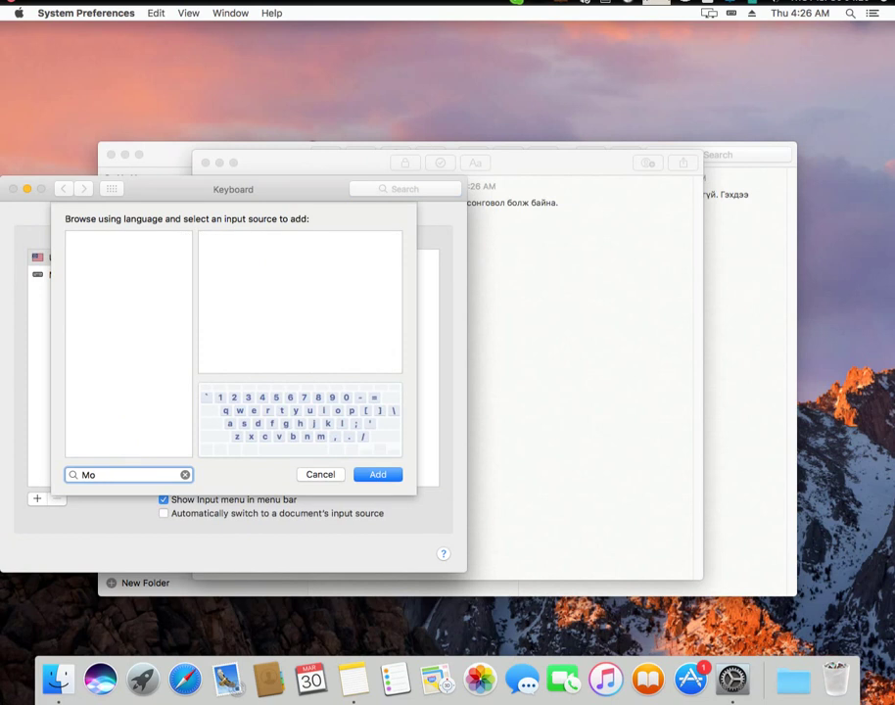
pyautogui.press('BackSpace')
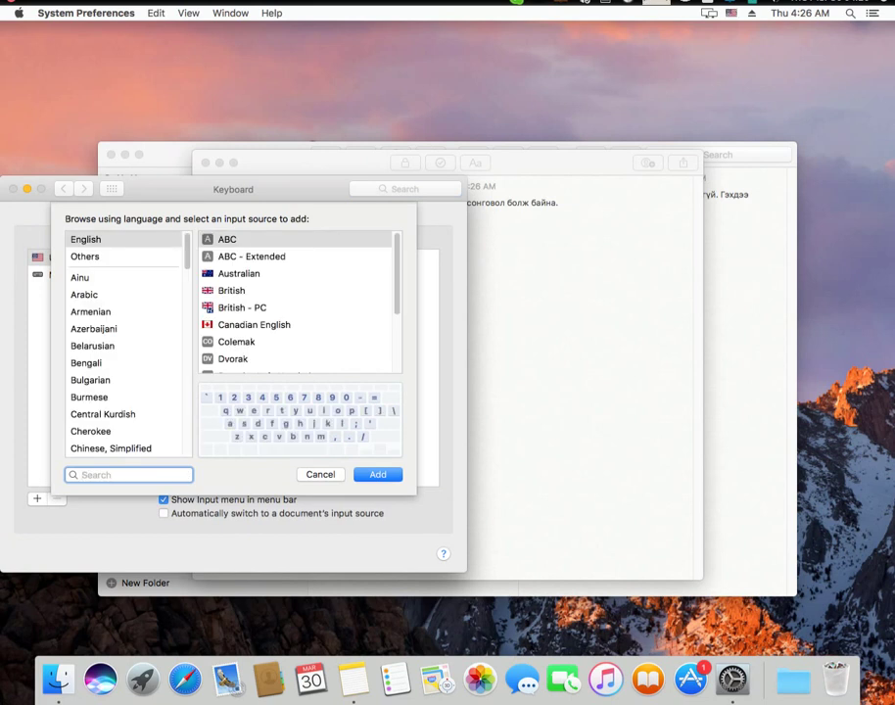
# - Search the available input sources for "mongol" with the U.S. layout active and add Mongolian (Cyrillic)
pyautogui.write('mongol')
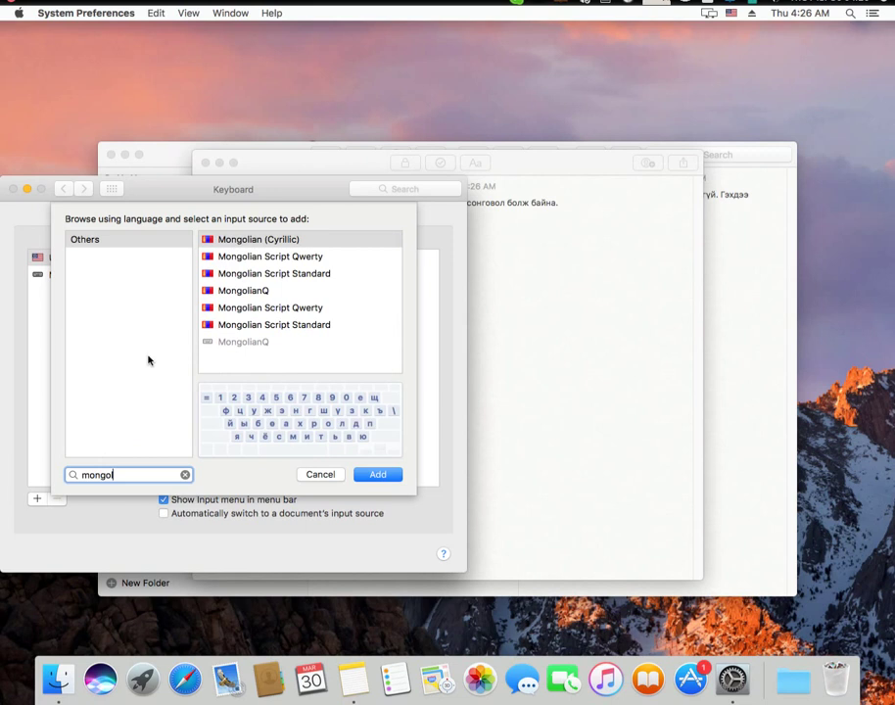
pyautogui.click(287, 240)
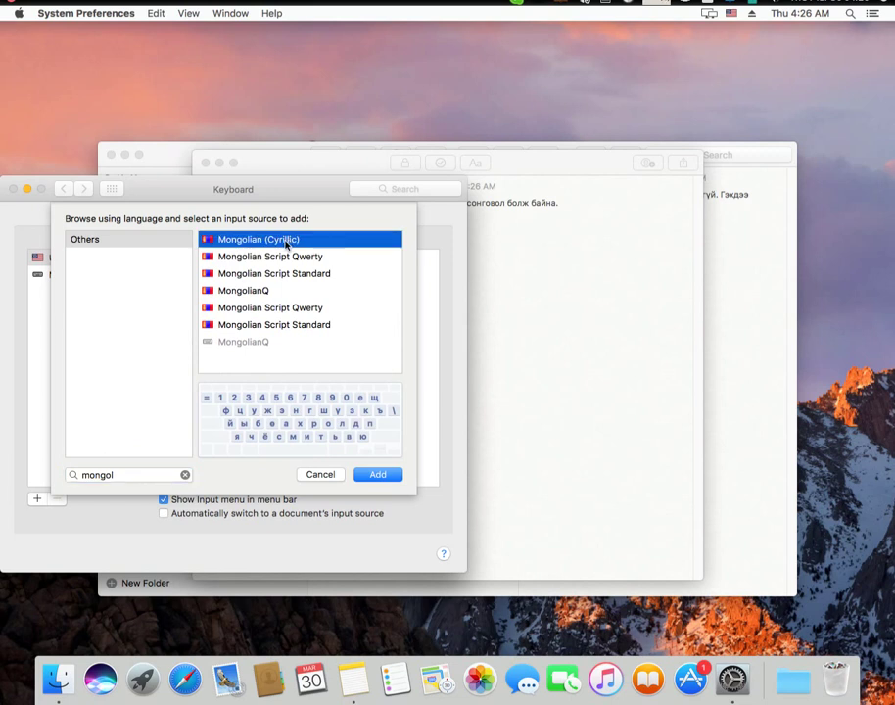
pyautogui.click(376, 475)
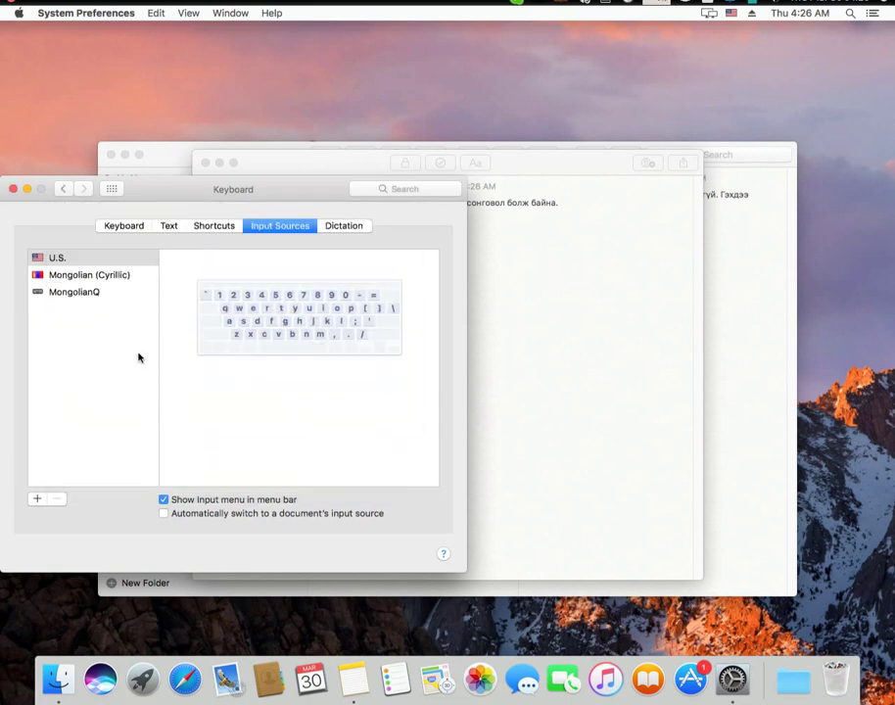
# - View the key layouts of MongolianQ and Mongolian (Cyrillic) in the input sources, and close System Preferences
pyautogui.click(96, 292)
pyautogui.click(96, 275)
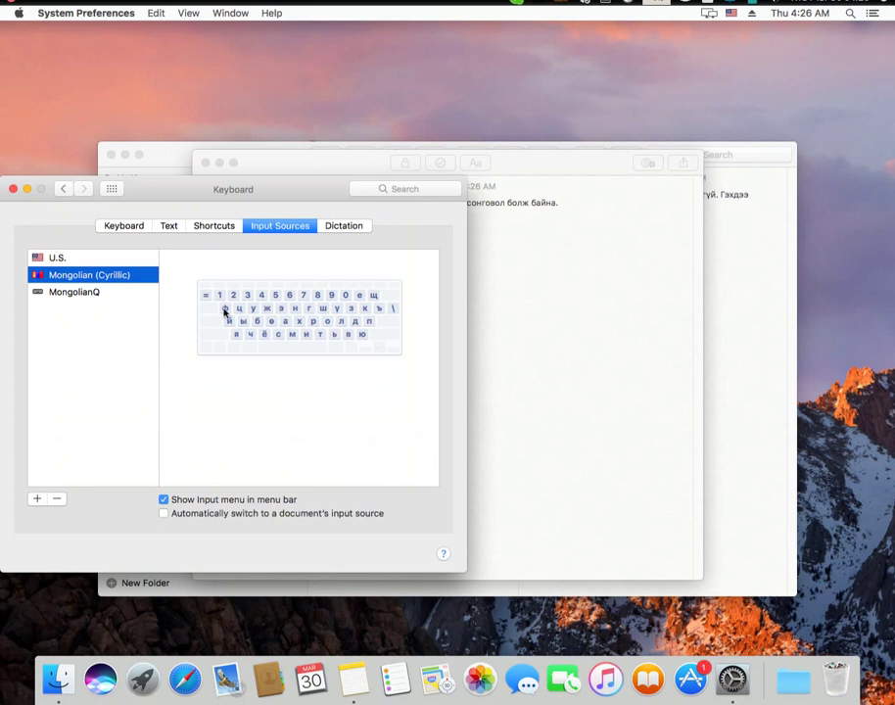
pyautogui.click(13, 188)
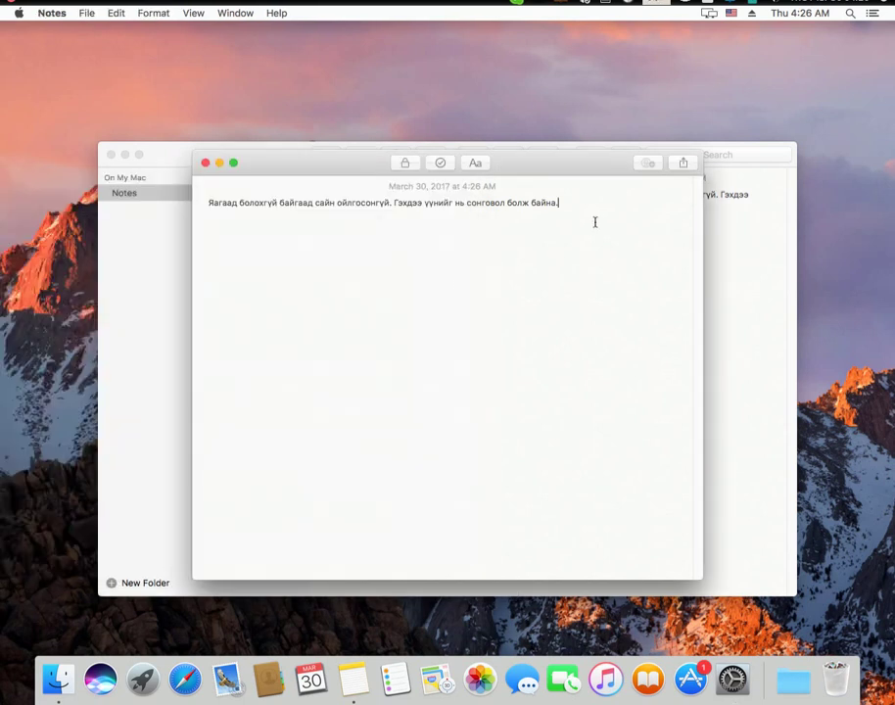
# - Switch to the Mongolian (Cyrillic) input source and try it with "Аөбйфцжэд облбдйоблөр" on a new line below the note's first sentence
pyautogui.click(729, 13)
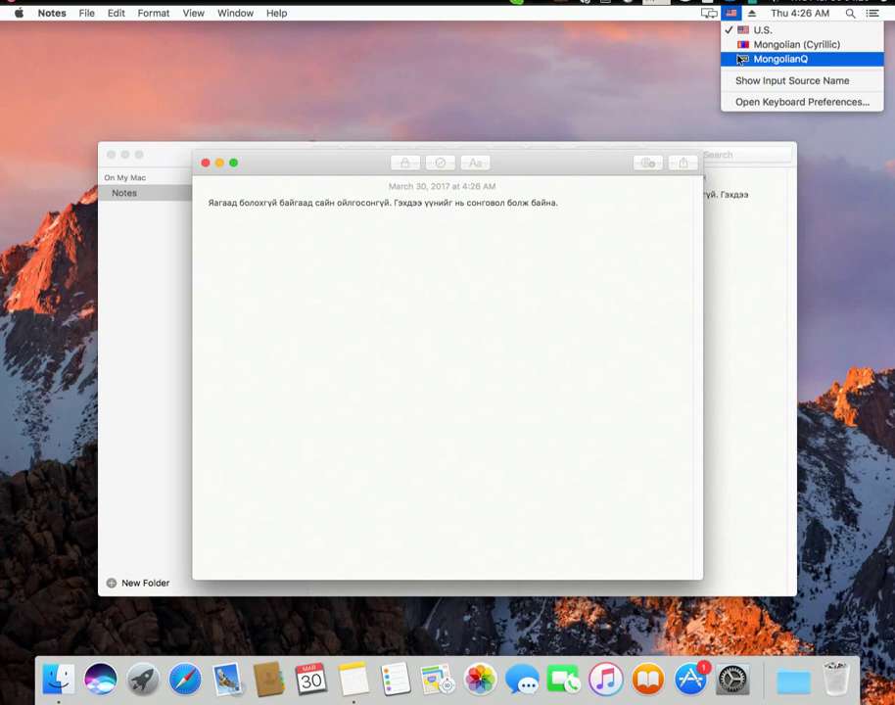
pyautogui.click(783, 44)
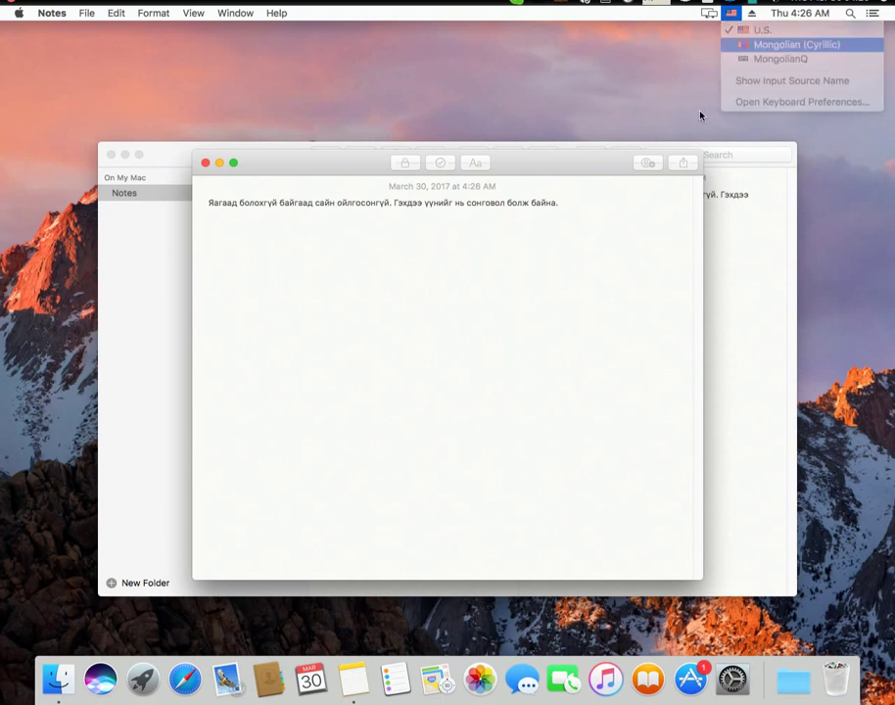
pyautogui.click(596, 236)
pyautogui.press('Return')
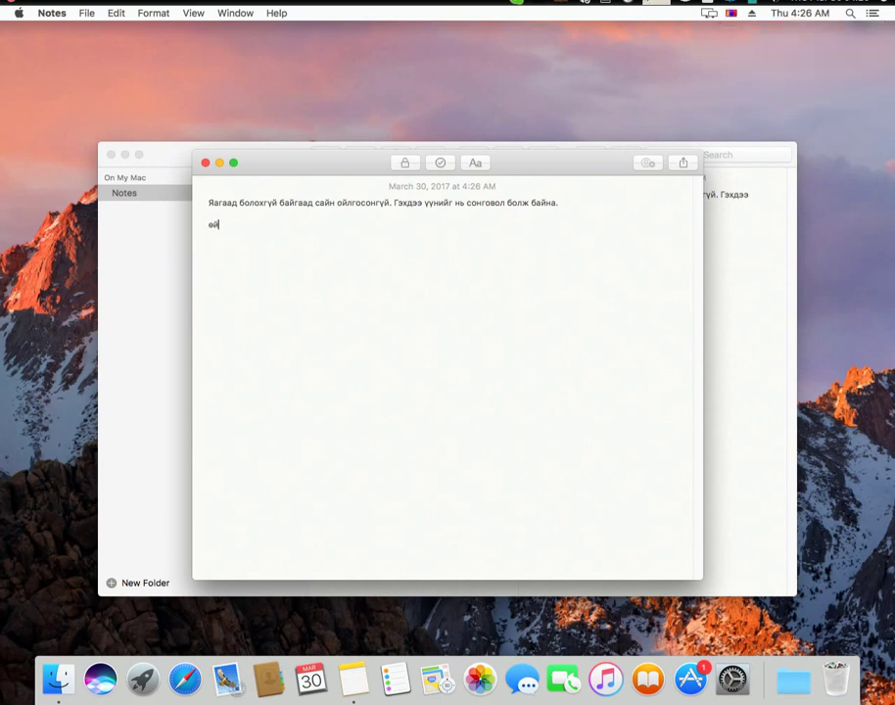
pyautogui.press('BackSpace')
pyautogui.press('BackSpace')
pyautogui.write('а. Аөбйфцжэ')
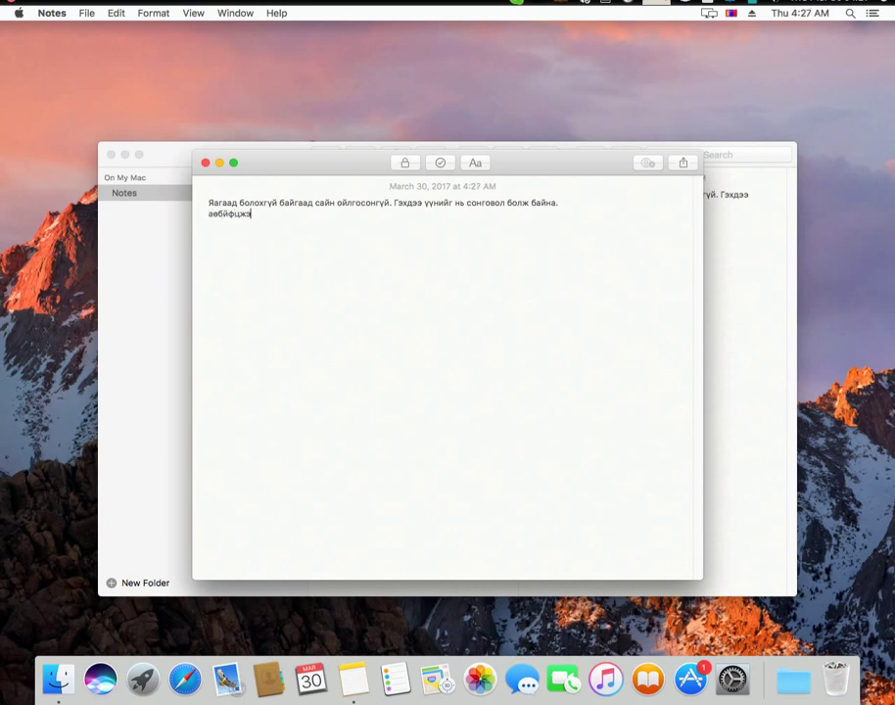
pyautogui.write('д облбдйоблөр')
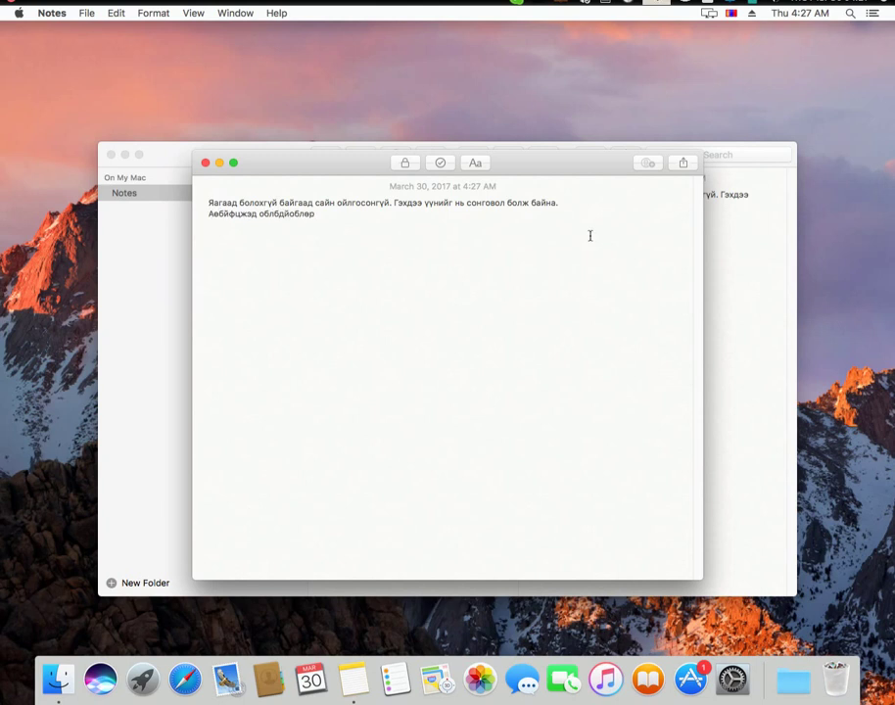
# - Switch to the MongolianQ input source and add the line "Үндсэн Монгол байрлалаар", a blank line, and "За ингээд болчихлоо." to the note
pyautogui.click(731, 12)
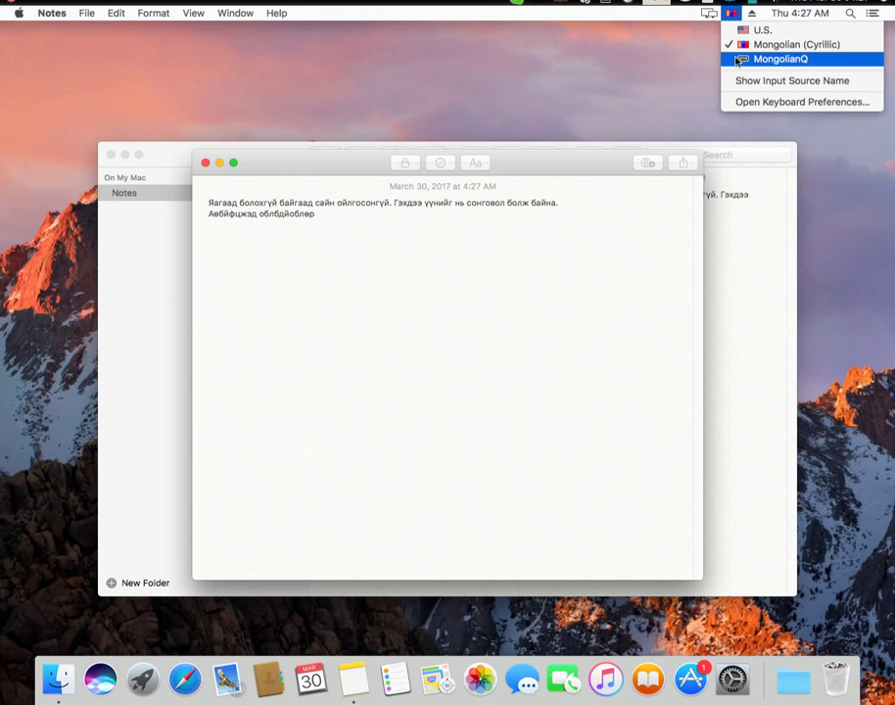
pyautogui.click(740, 60)
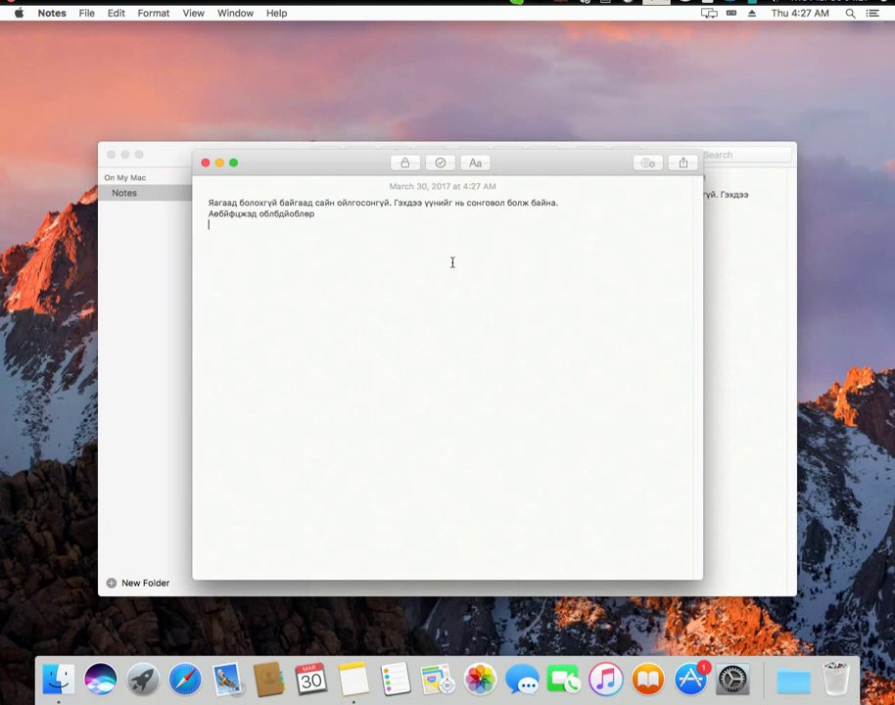
pyautogui.write('Үндсэн Монгол байрлалаар')
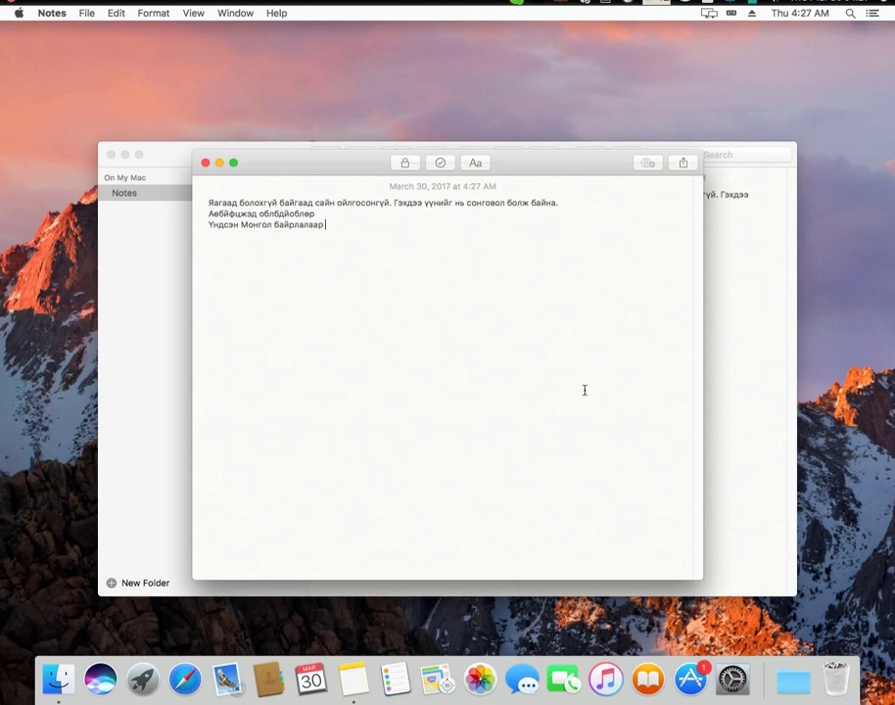
pyautogui.press('Return')
pyautogui.write('За ингээд болчихлоо.')
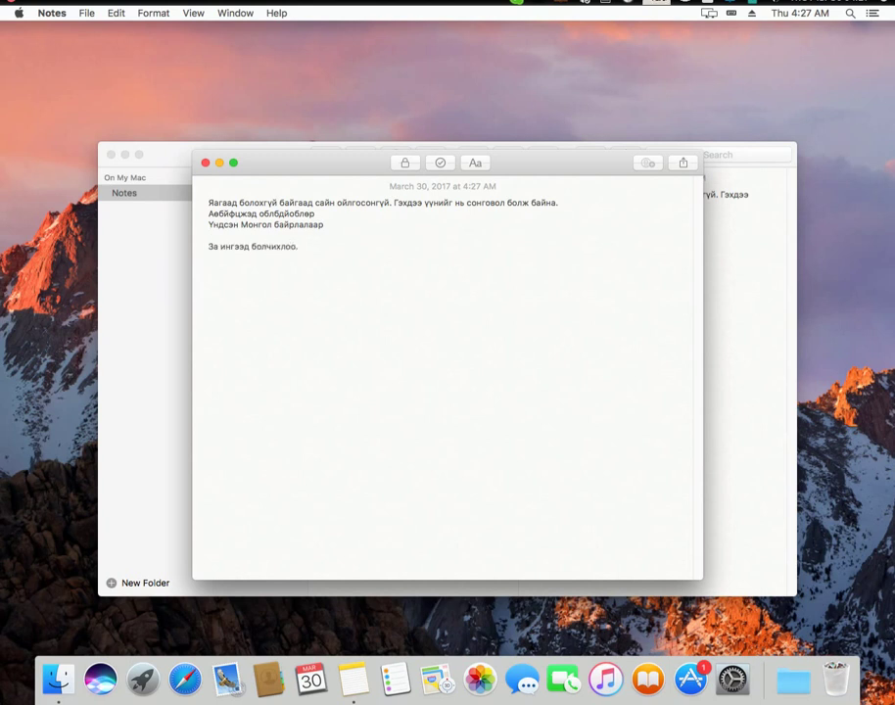